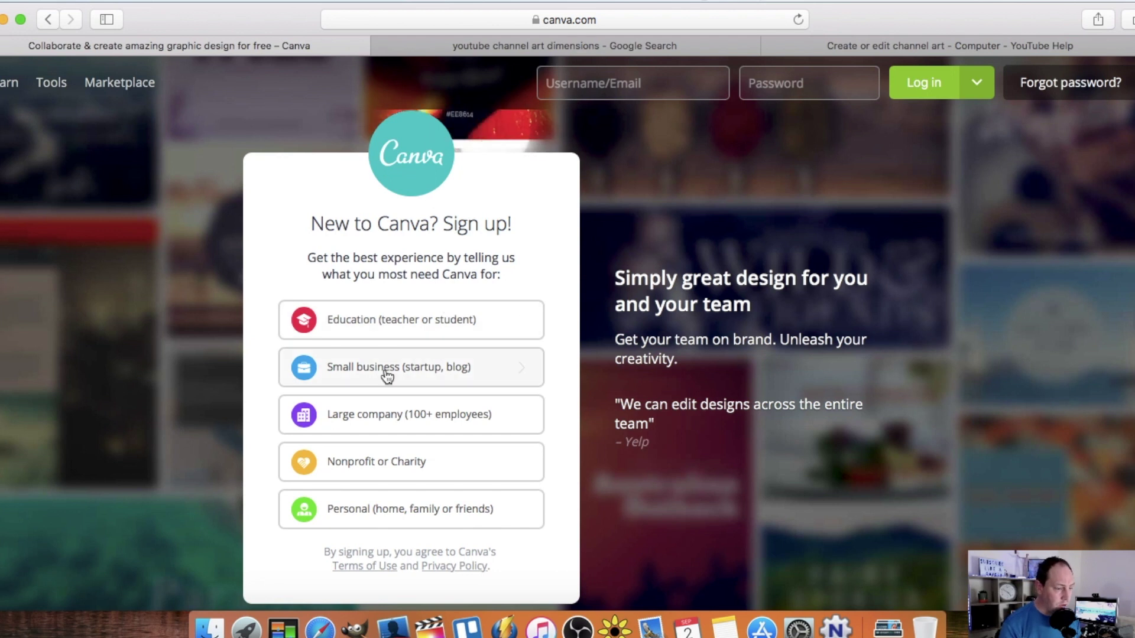
Log in to Canva with the saved account credentials.
click(658, 87)
key(Return)
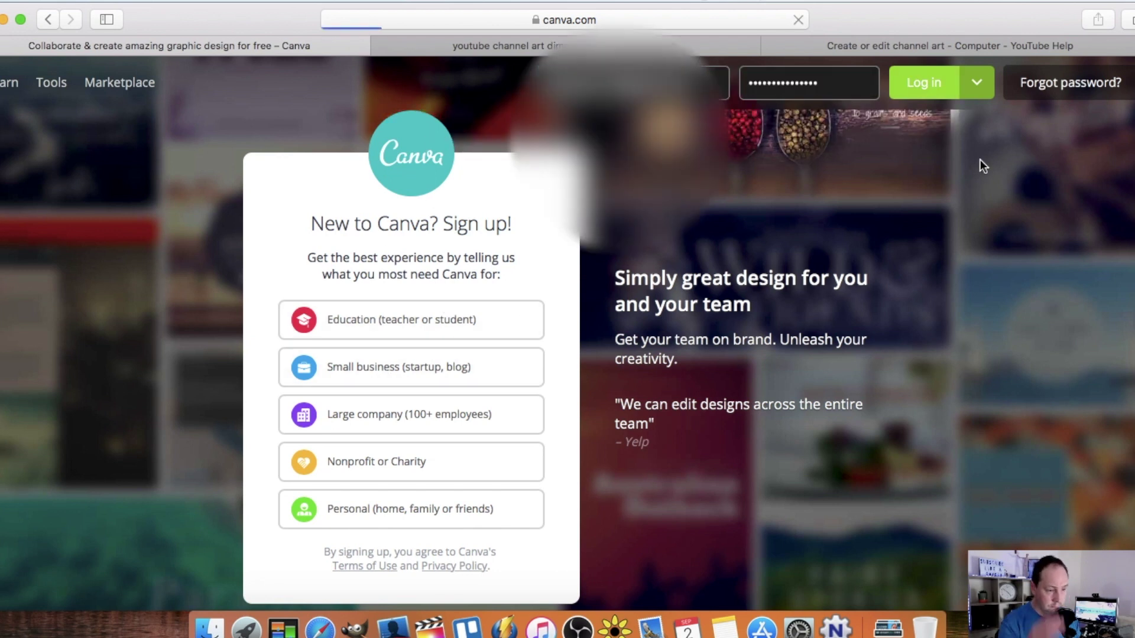
key(Return)
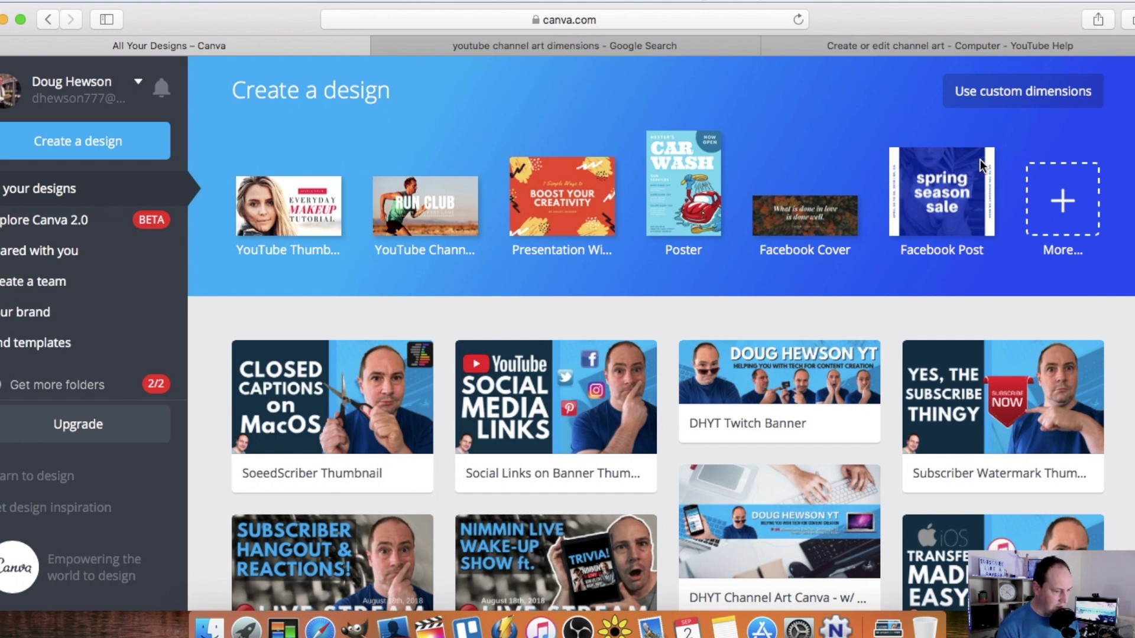
Open the Create a design panel to see all design formats.
scroll(761, 370, down, 5)
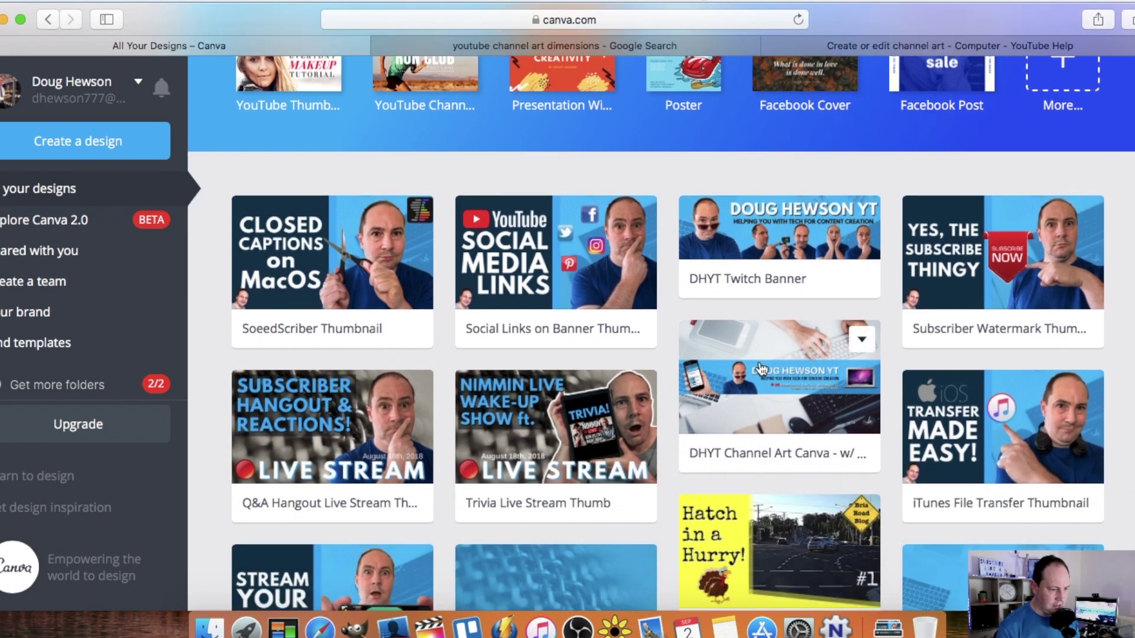
scroll(491, 308, up, 5)
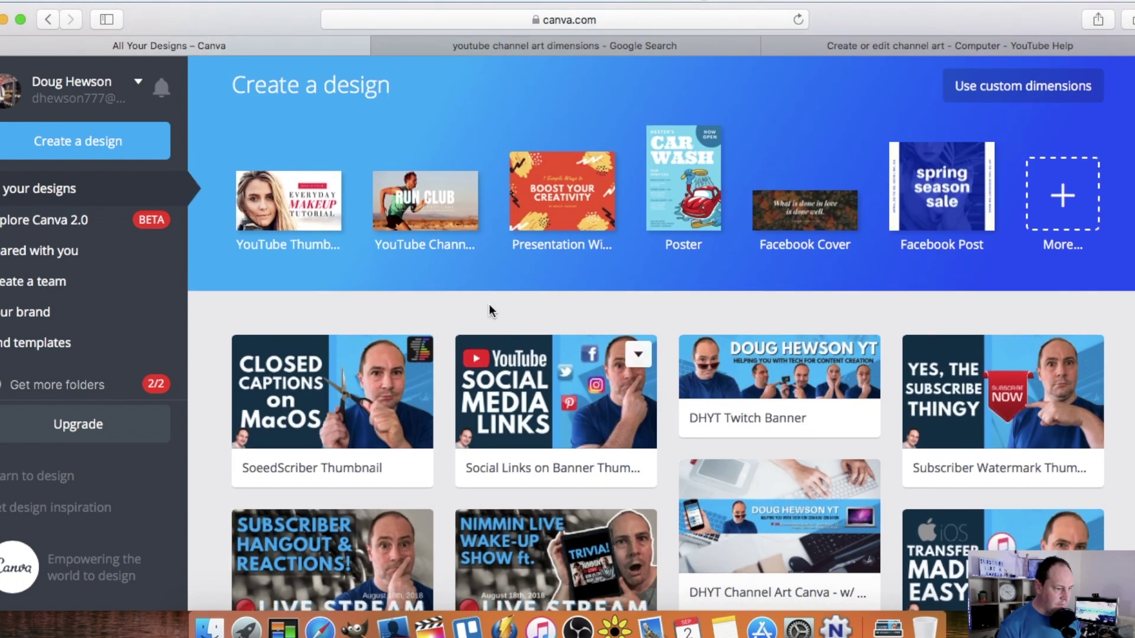
click(65, 151)
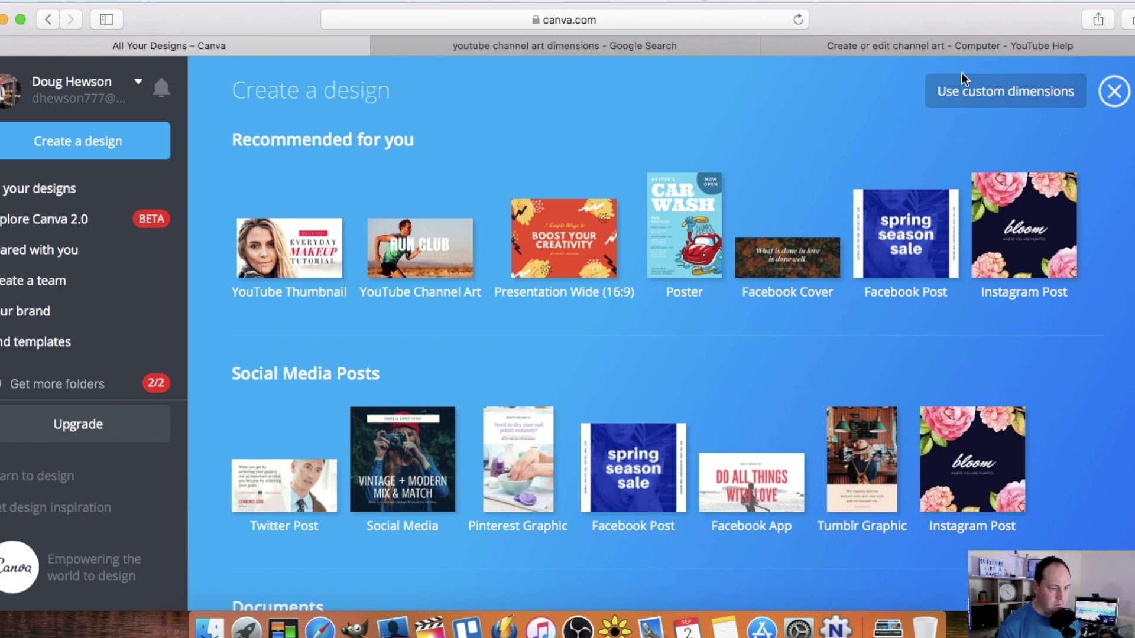
click(938, 46)
scroll(237, 247, up, 5)
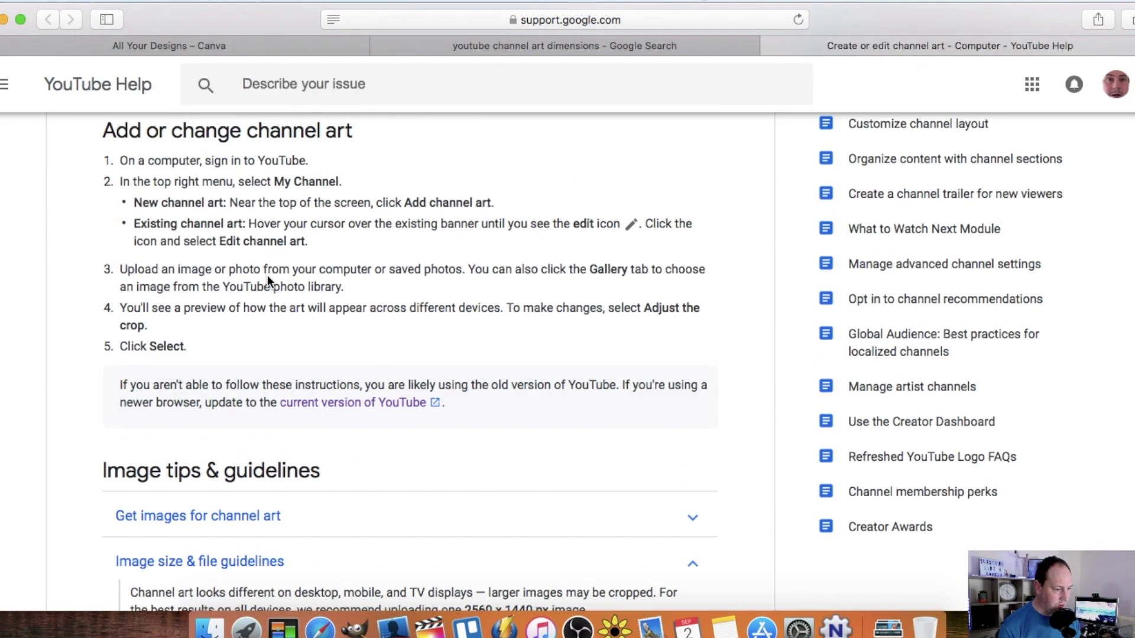
scroll(273, 276, up, 10)
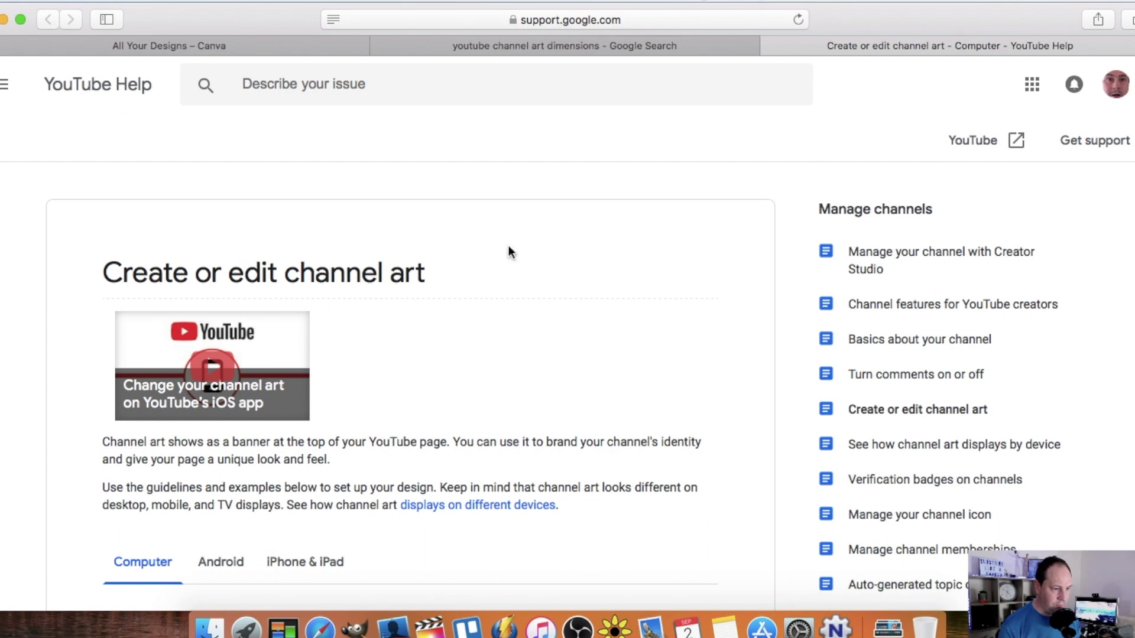
scroll(511, 255, down, 15)
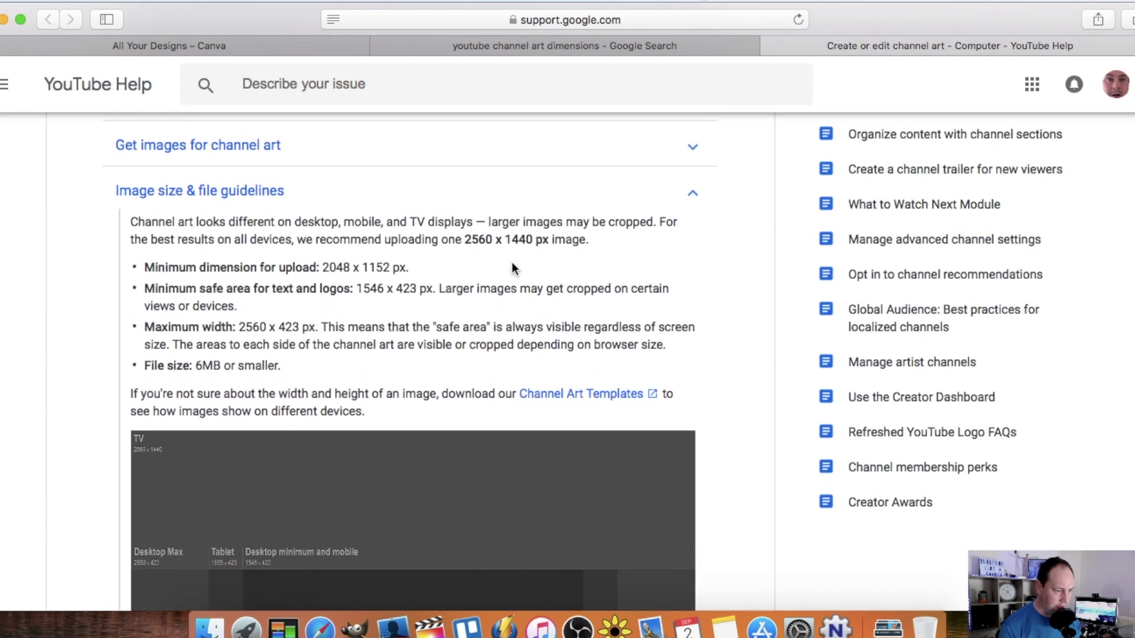
scroll(502, 261, up, 3)
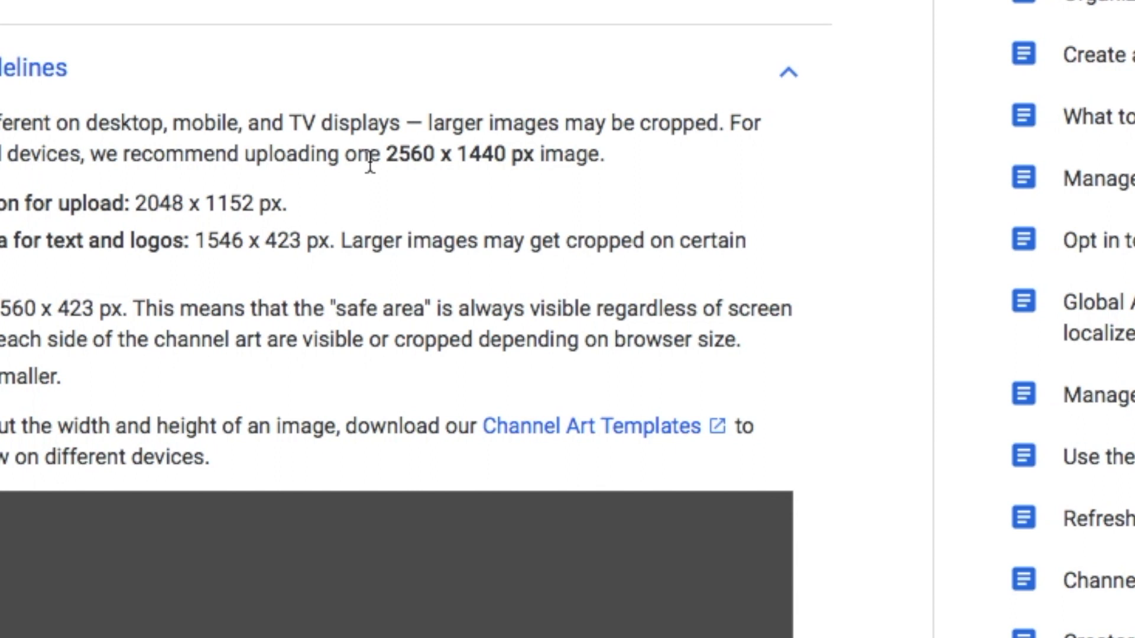
drag(386, 155, 503, 153)
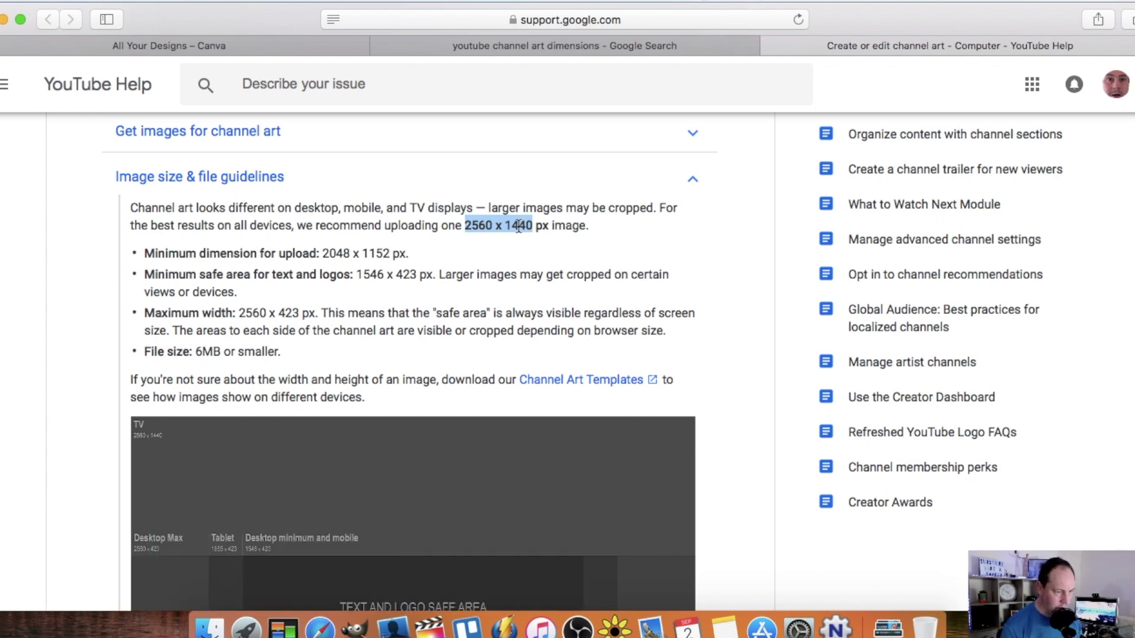
Create a custom-size Canva design 2560 px wide by 1440 px high.
click(223, 46)
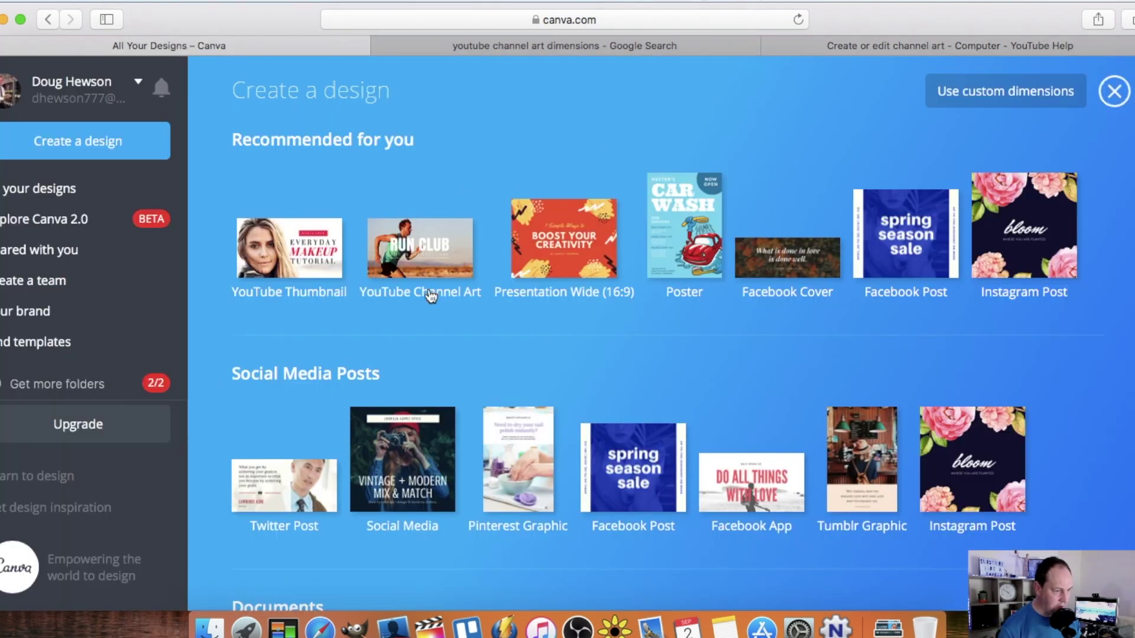
mouse_move(433, 315)
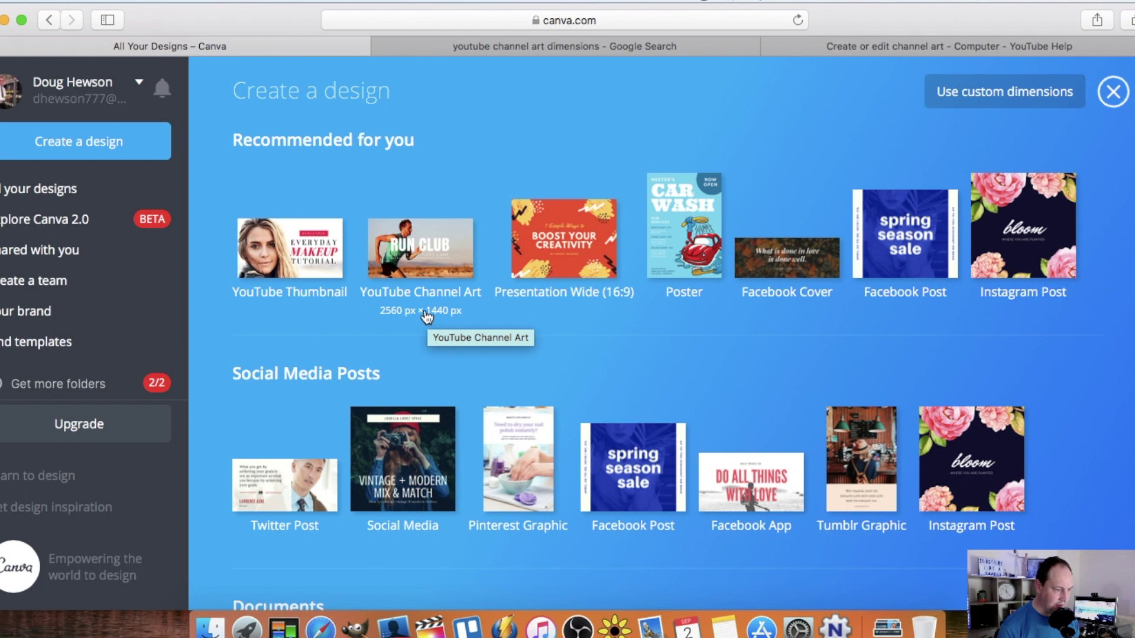
click(977, 92)
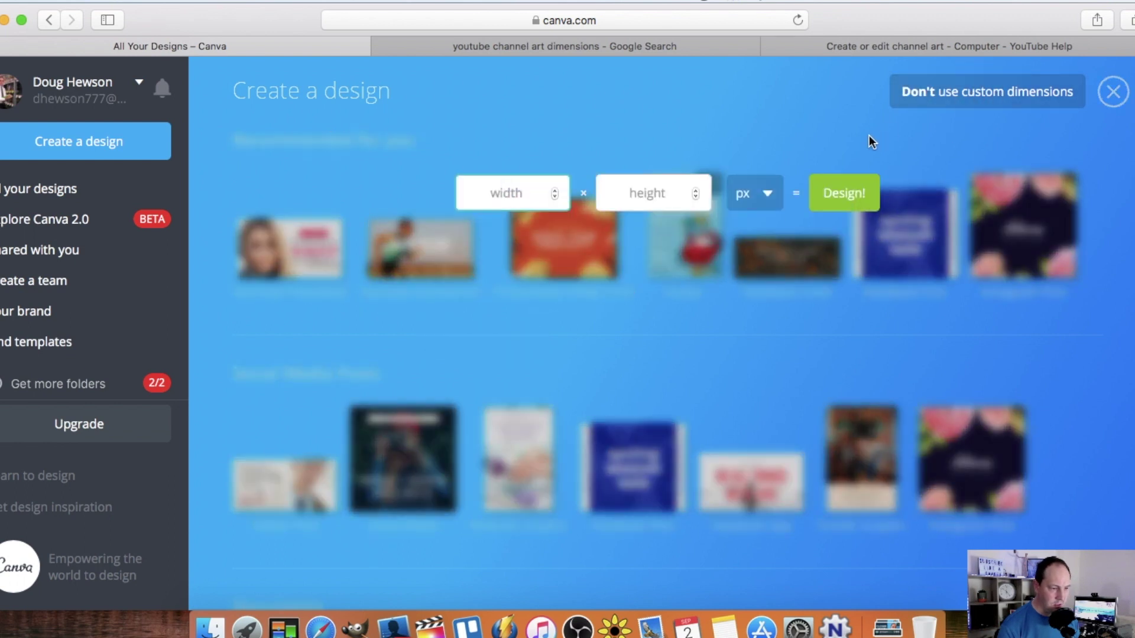
text(2560)
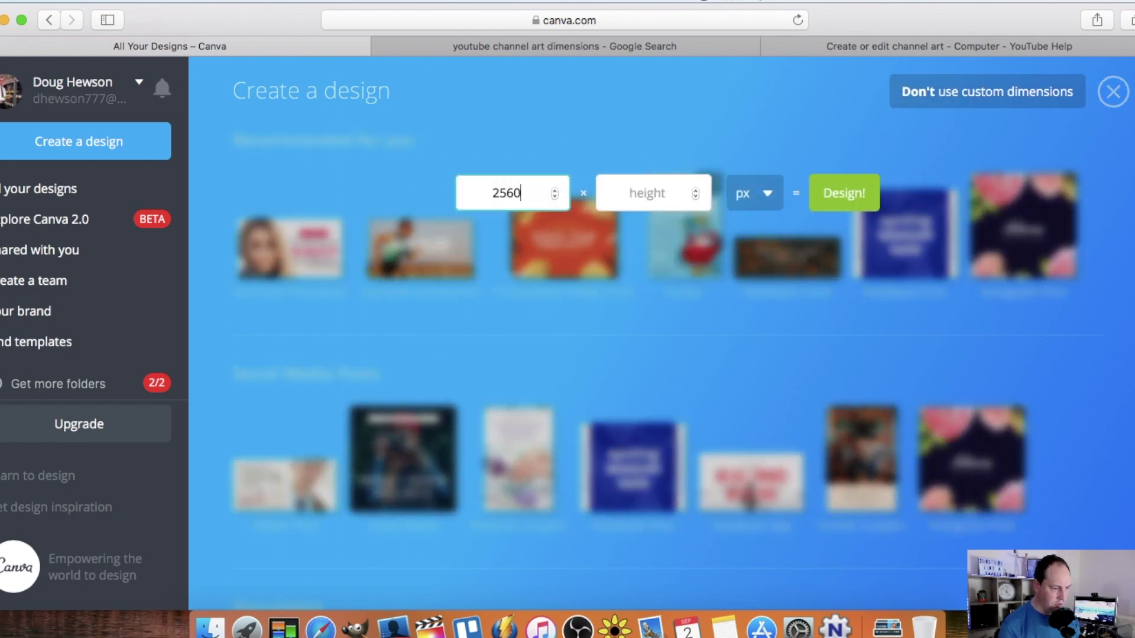
click(670, 187)
text(1440)
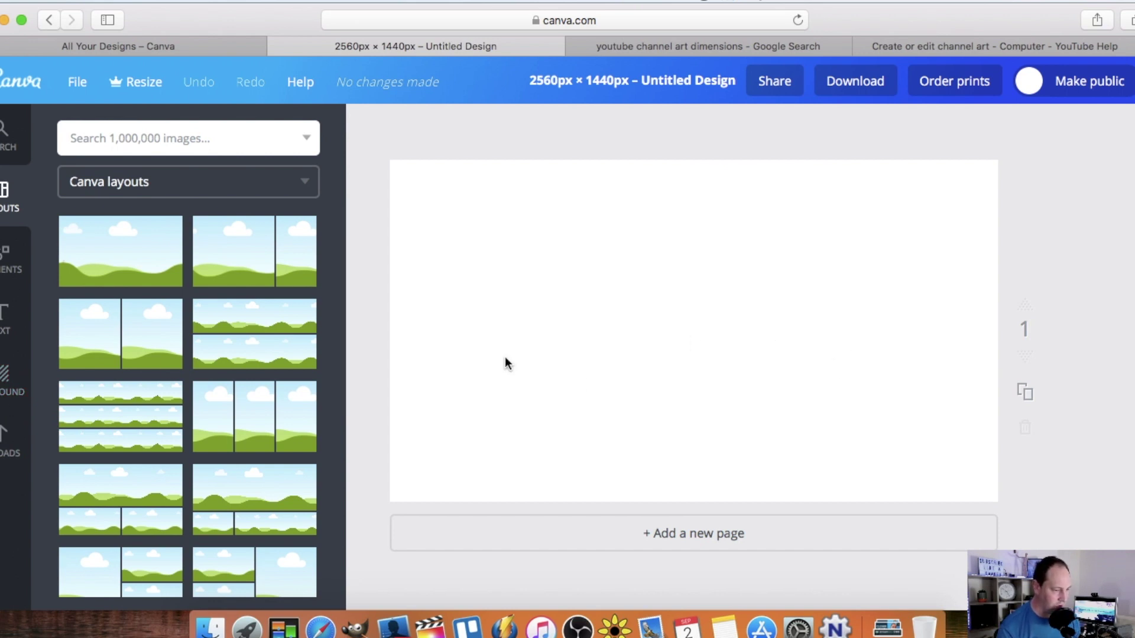
Add the grey channel art template from Uploads, aligned top-left and stretched over the page.
click(10, 440)
click(188, 332)
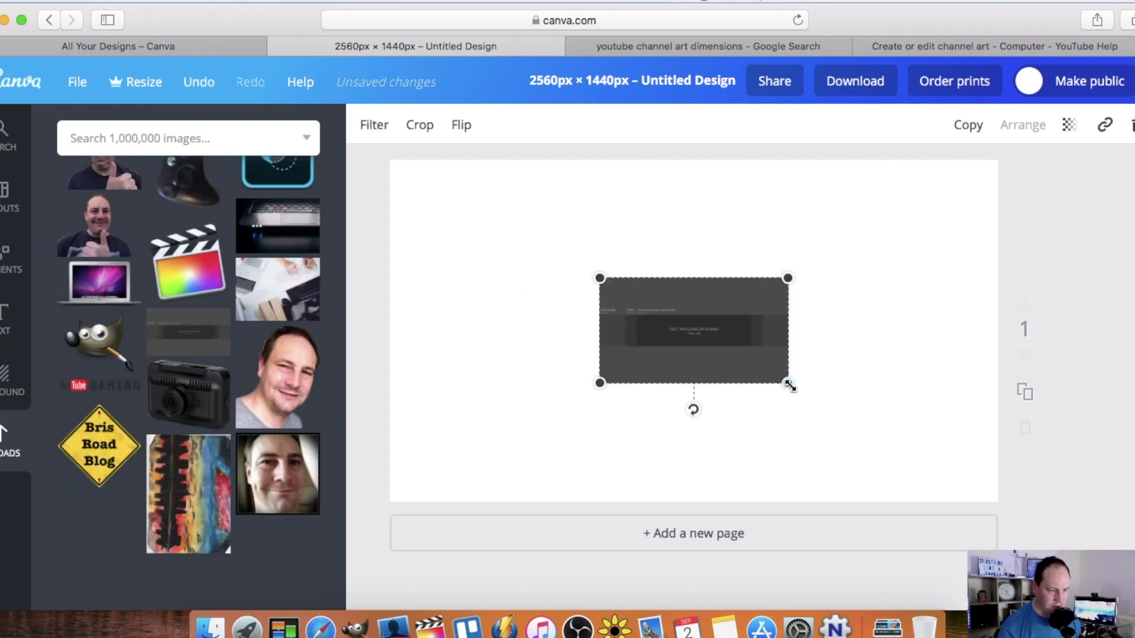
drag(789, 385, 948, 473)
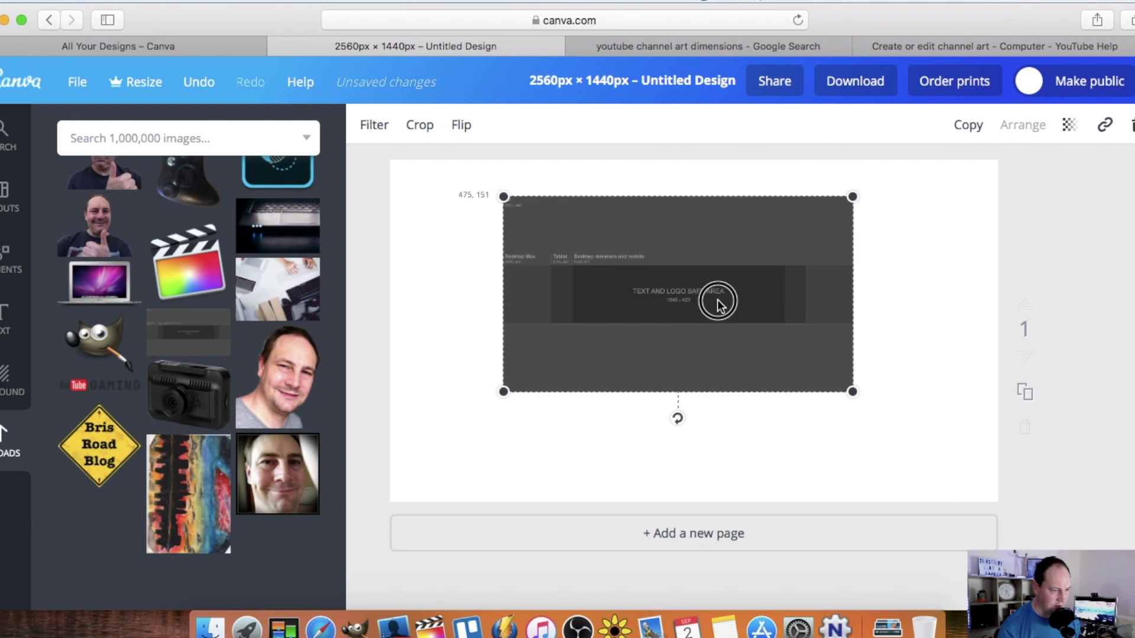
drag(718, 301, 623, 274)
drag(740, 355, 993, 498)
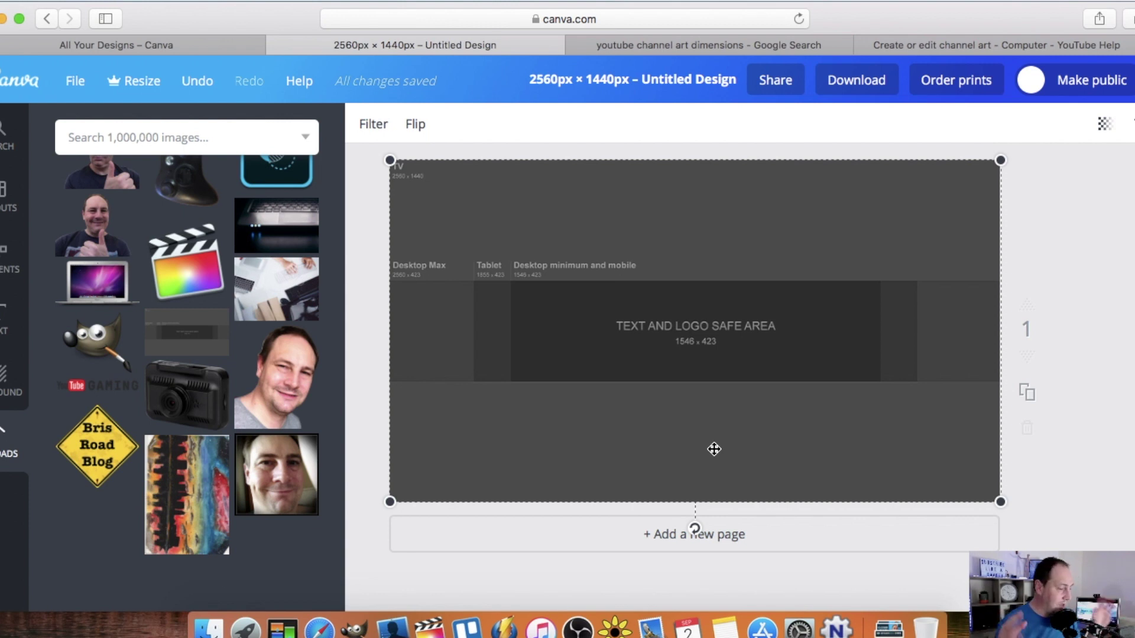
scroll(627, 414, up, 1)
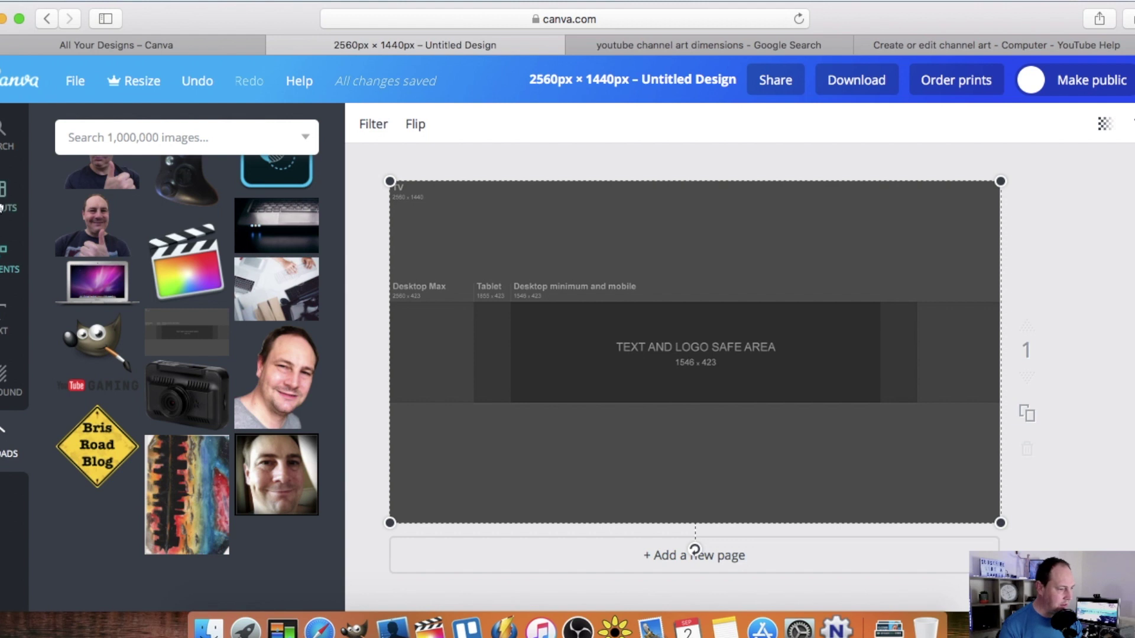
Add the laptops-and-papers stock photo and enlarge it to cover the whole page.
click(2, 261)
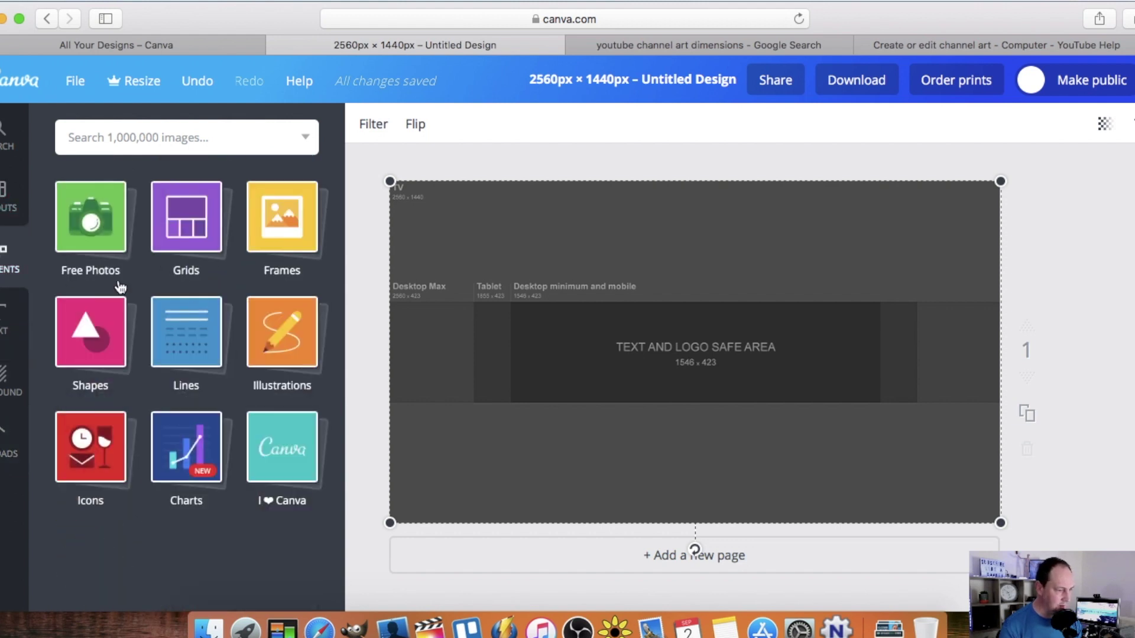
click(87, 227)
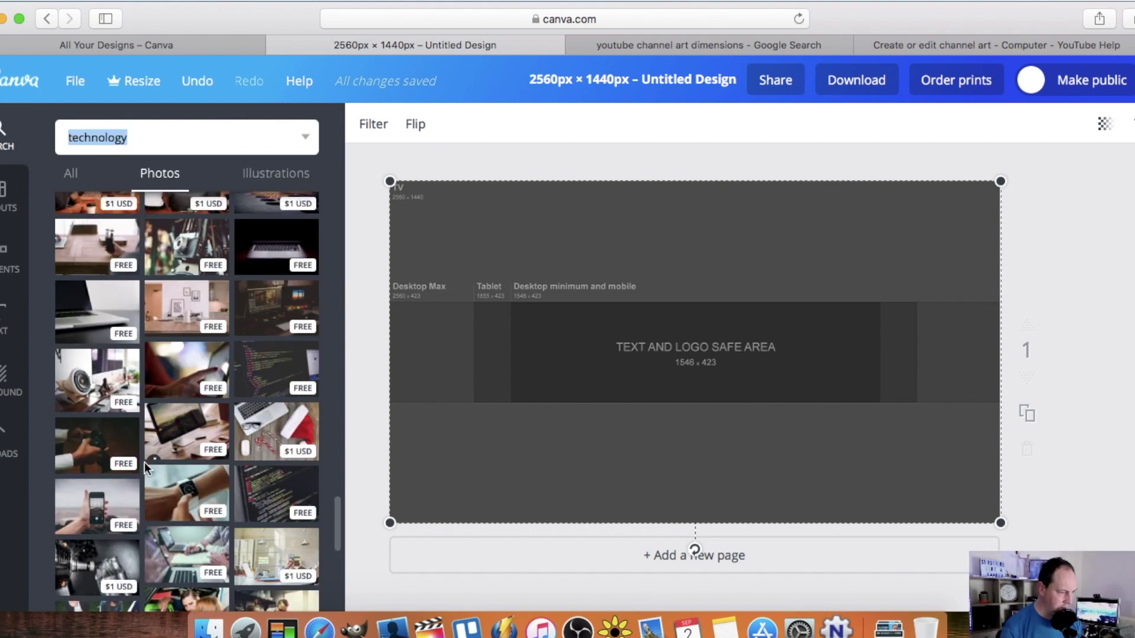
scroll(146, 469, down, 3)
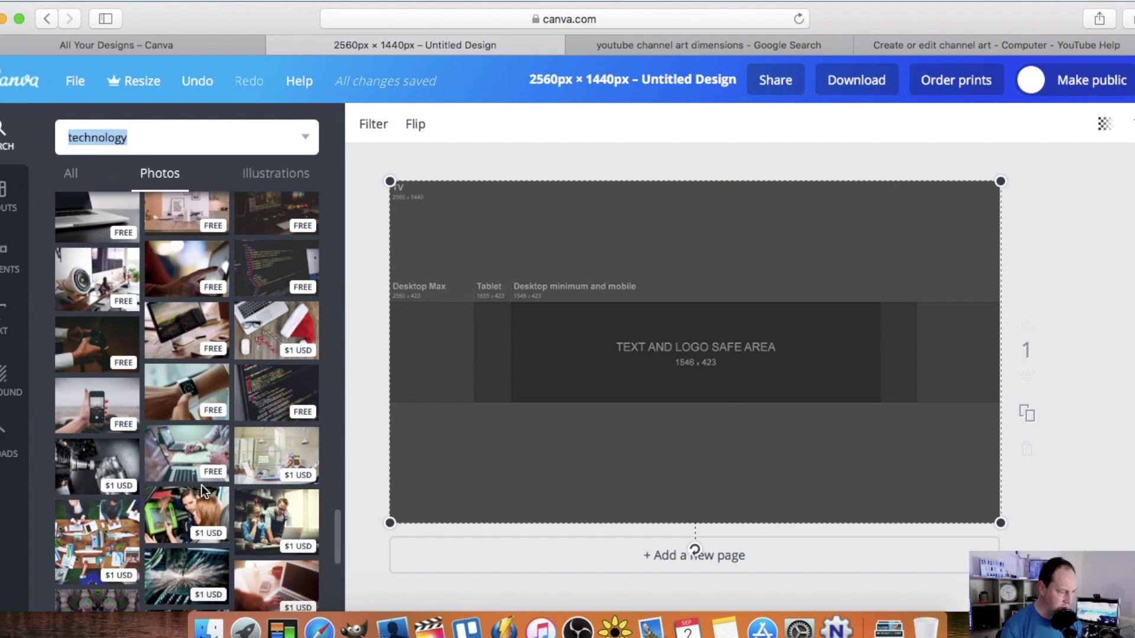
click(187, 453)
drag(576, 274, 388, 178)
drag(751, 424, 1013, 456)
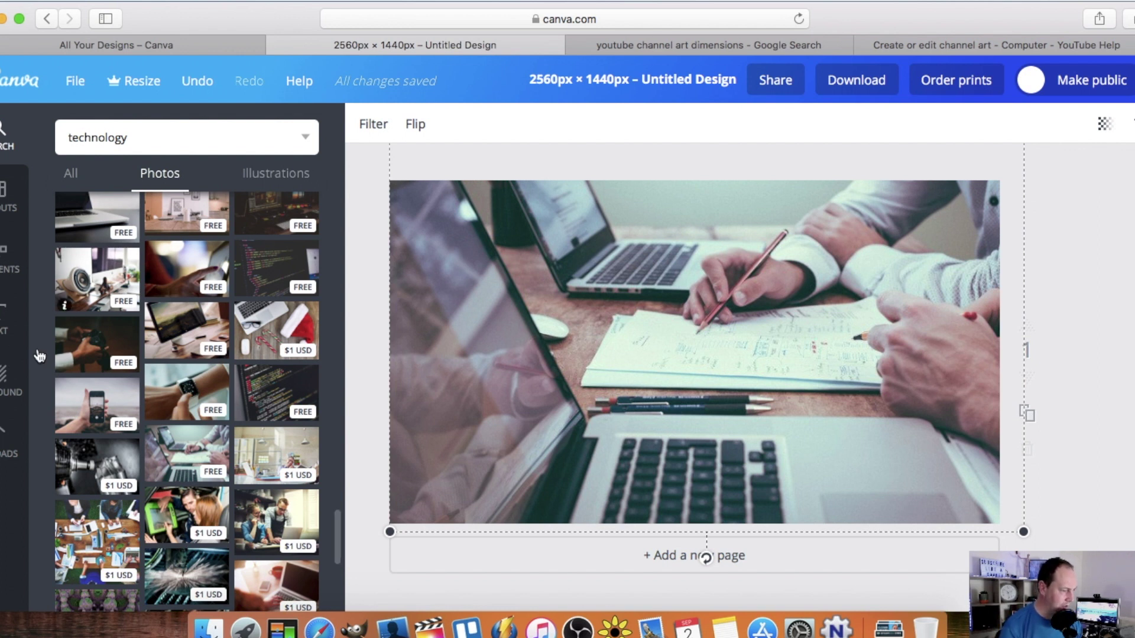
Lay the channel art template from Uploads over the photo, stretched across the page.
click(9, 444)
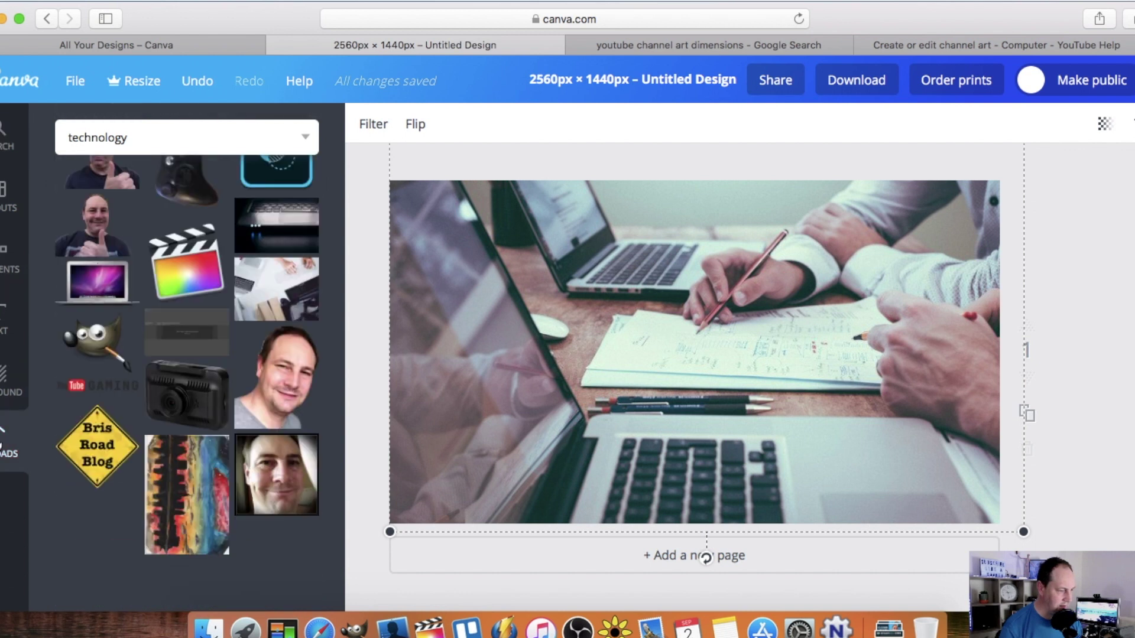
click(176, 323)
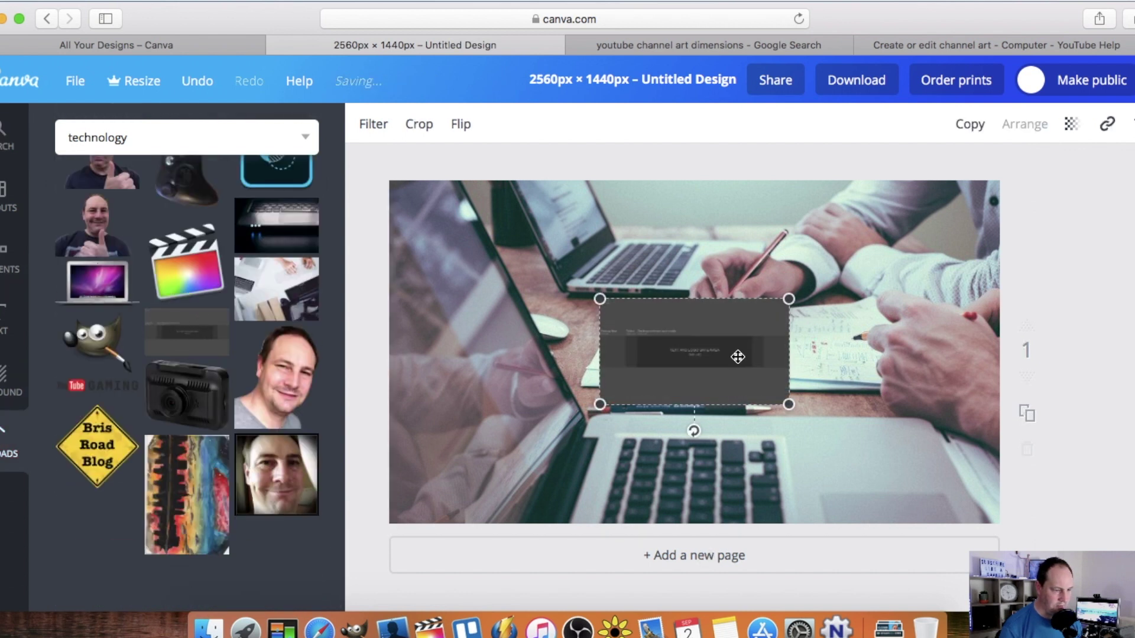
drag(724, 347, 517, 233)
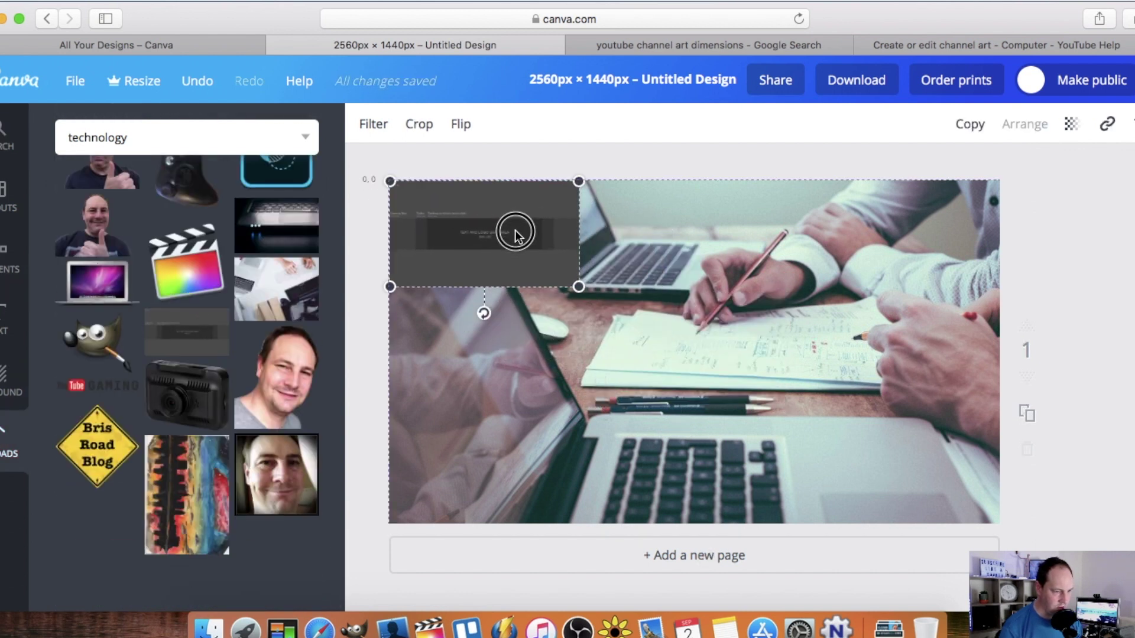
drag(580, 286, 998, 522)
mouse_move(924, 270)
mouse_down()
mouse_move(917, 390)
mouse_move(937, 294)
mouse_move(924, 270)
mouse_up()
click(1123, 270)
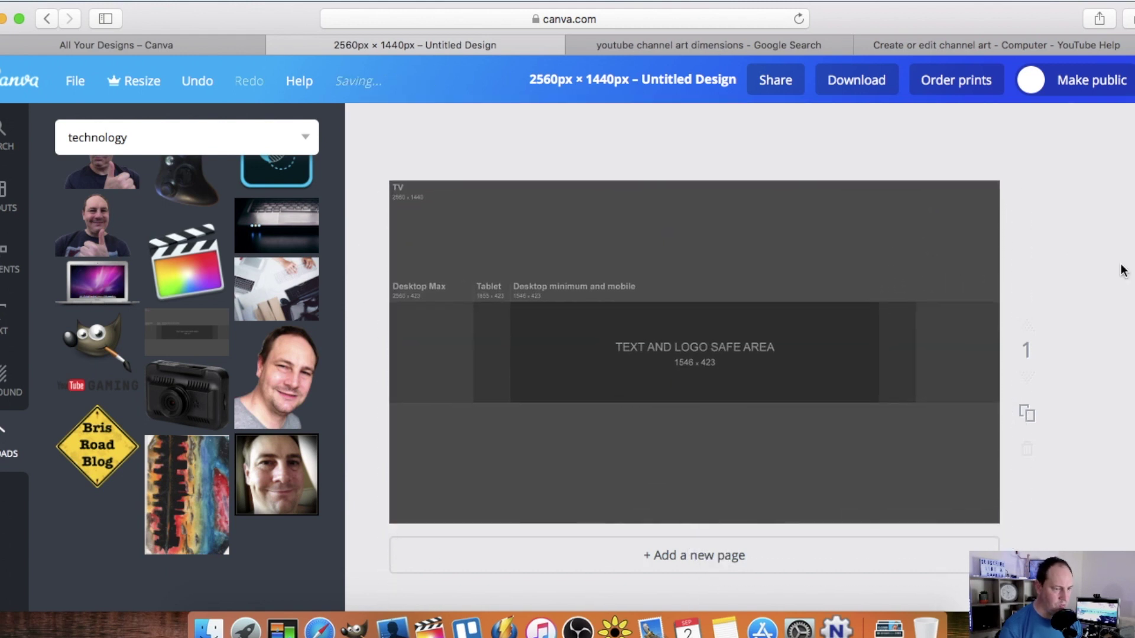
Place a square shape and delete the size-guide overlay image.
click(3, 260)
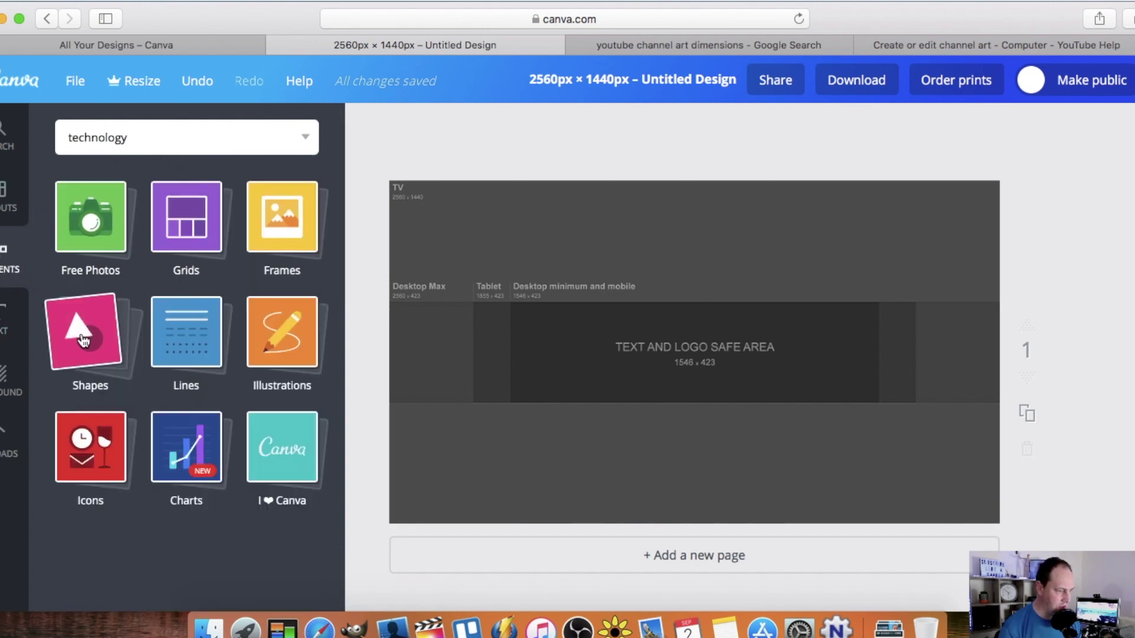
click(82, 342)
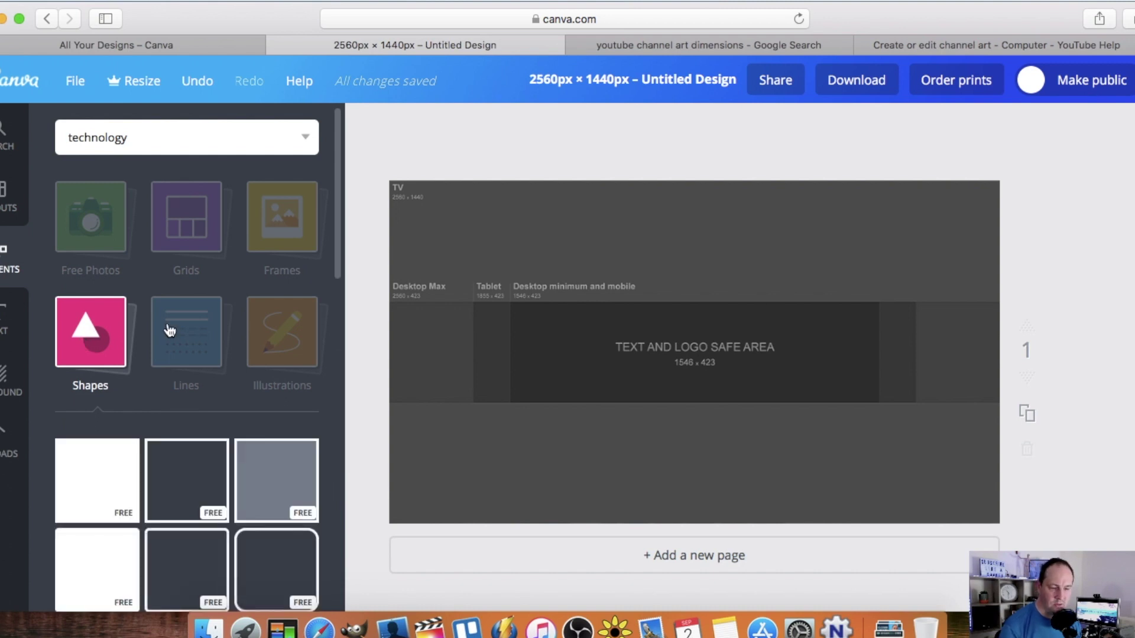
drag(104, 481, 848, 329)
click(845, 306)
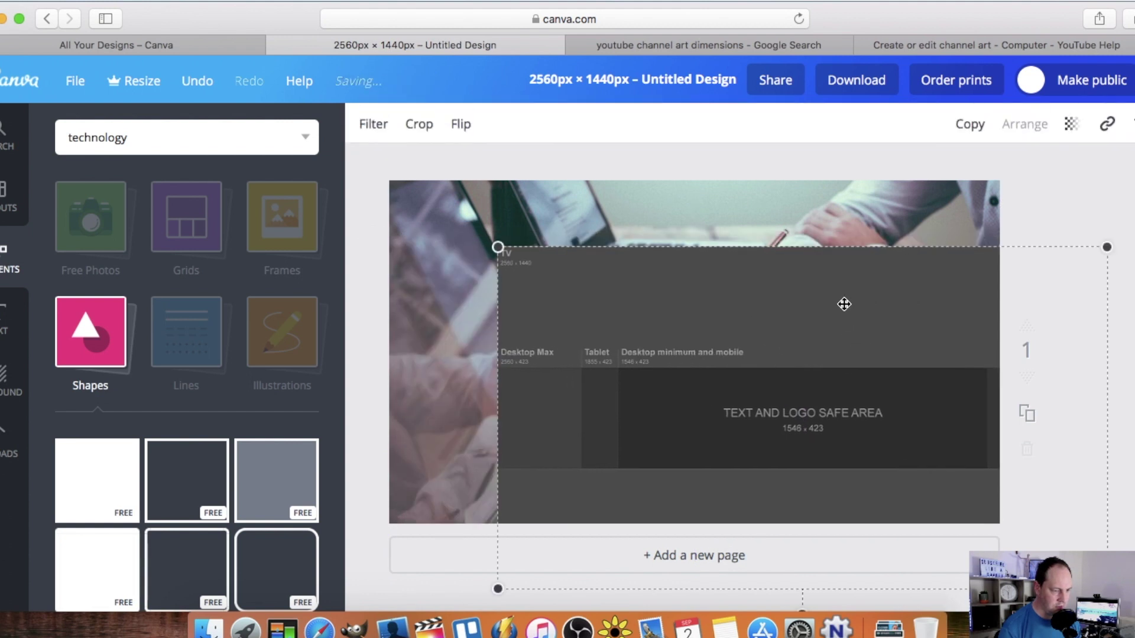
key(Delete)
Add a green rectangle stretched over the whole photo and make it see-through.
click(536, 249)
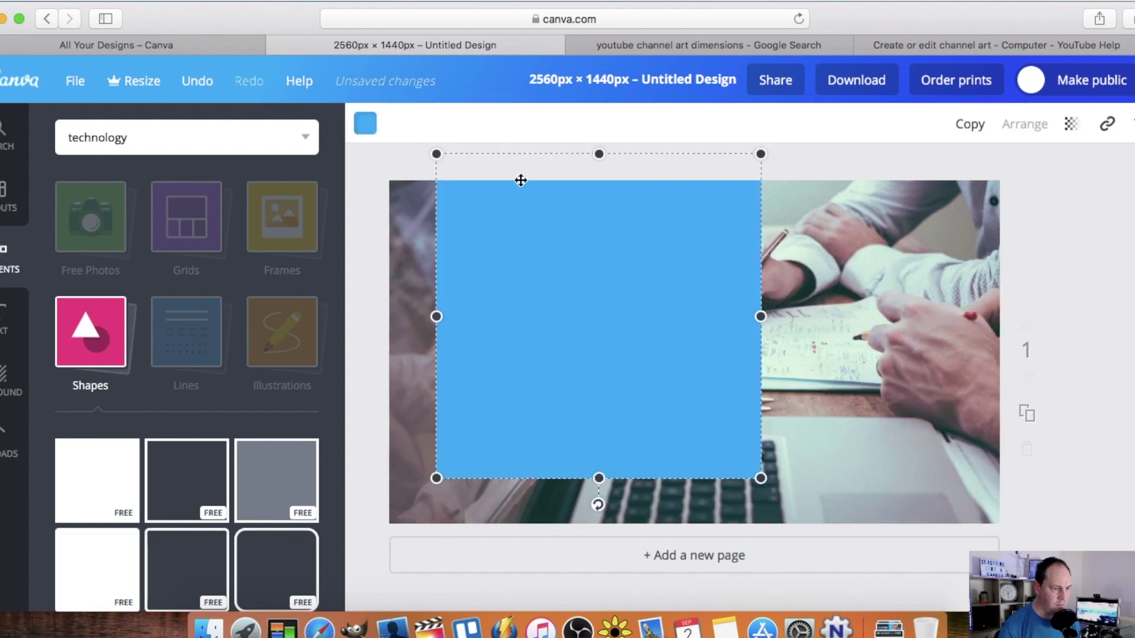
click(366, 122)
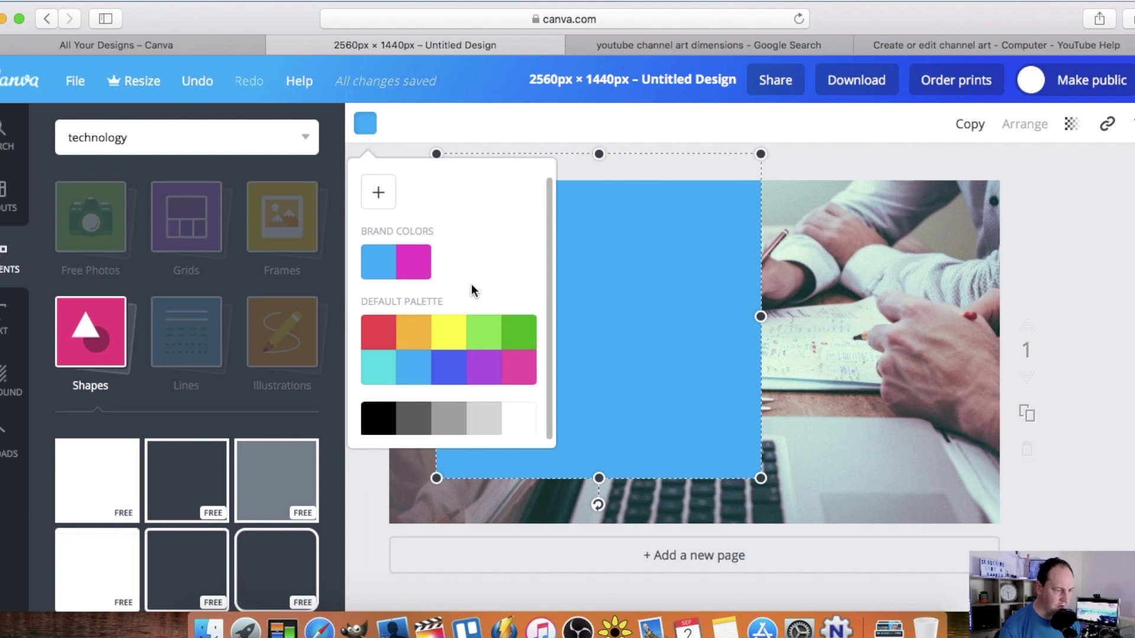
click(485, 330)
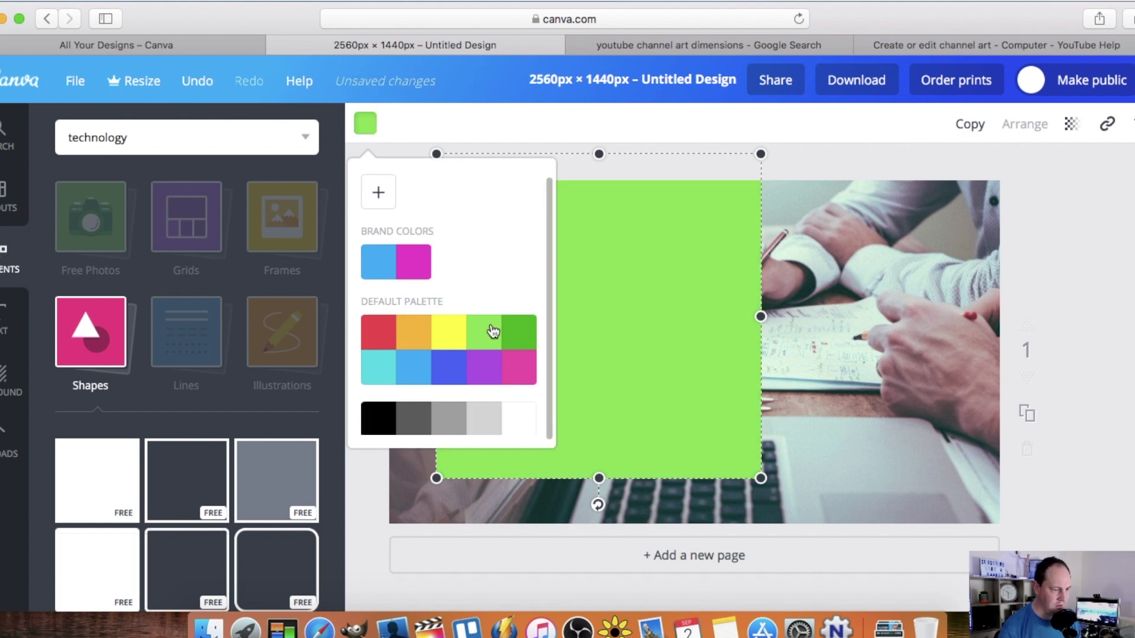
click(509, 333)
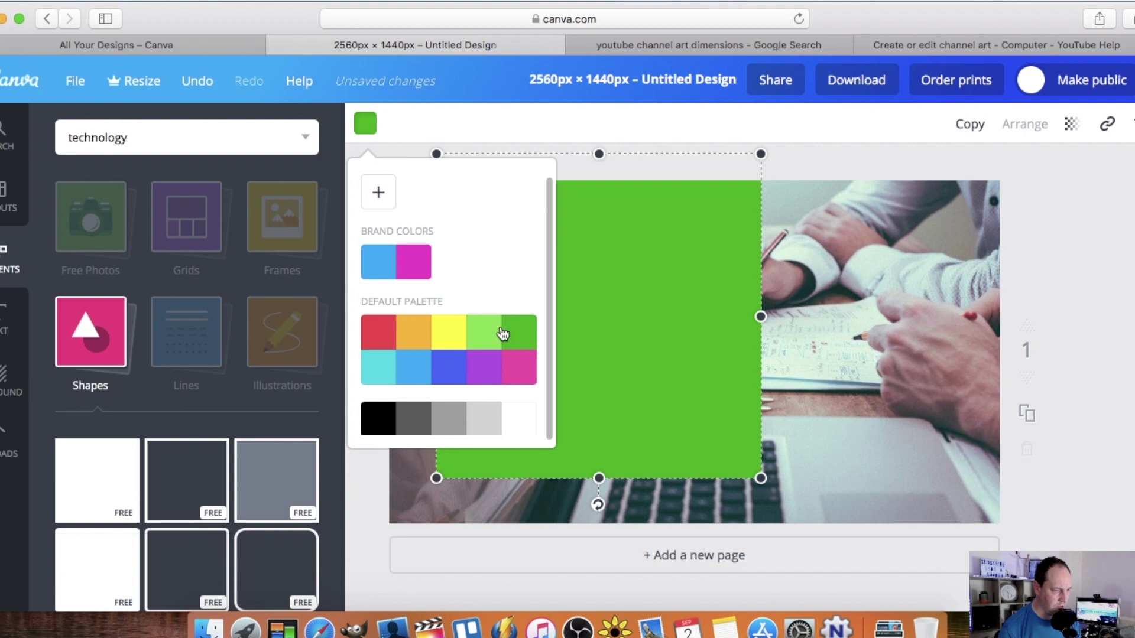
click(399, 157)
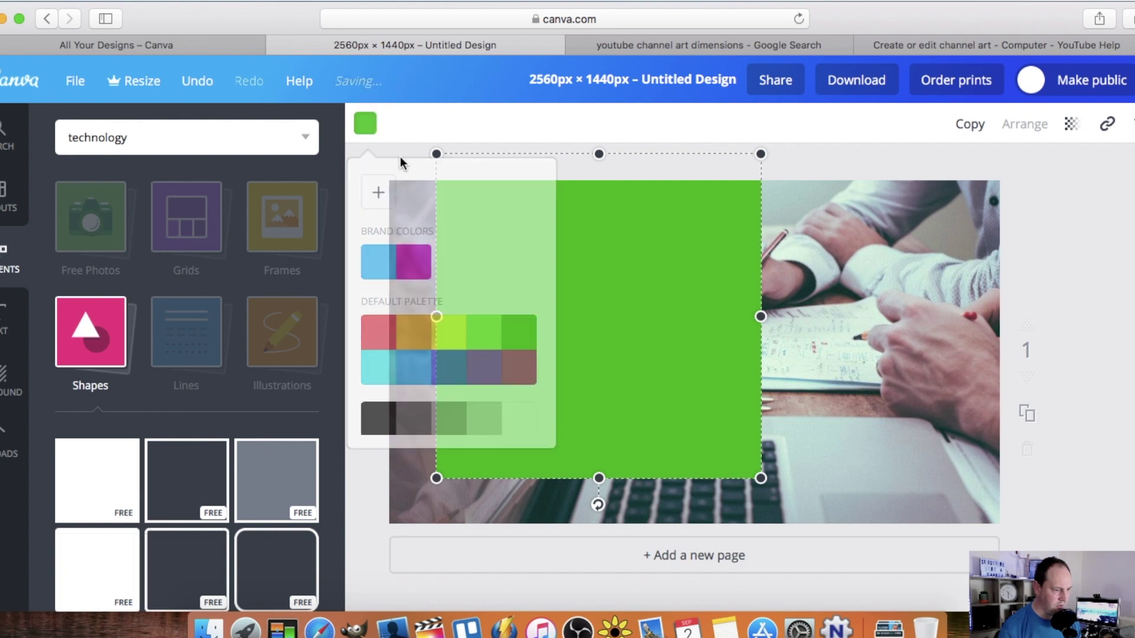
drag(590, 243, 543, 270)
drag(714, 343, 1000, 343)
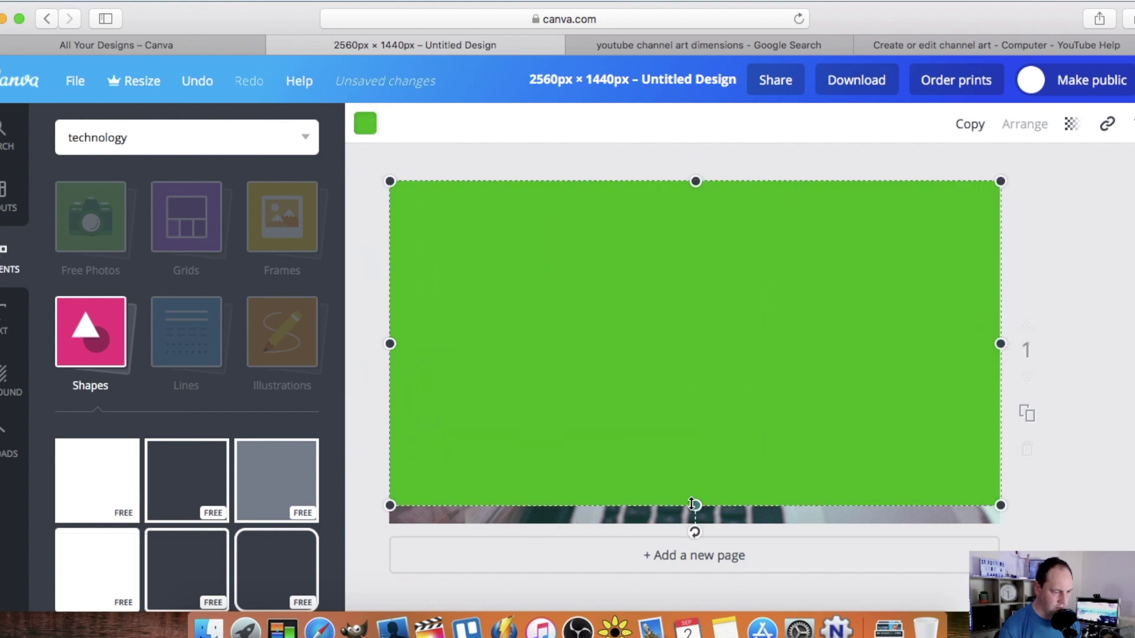
drag(695, 505, 695, 524)
click(1070, 127)
drag(1040, 182, 974, 188)
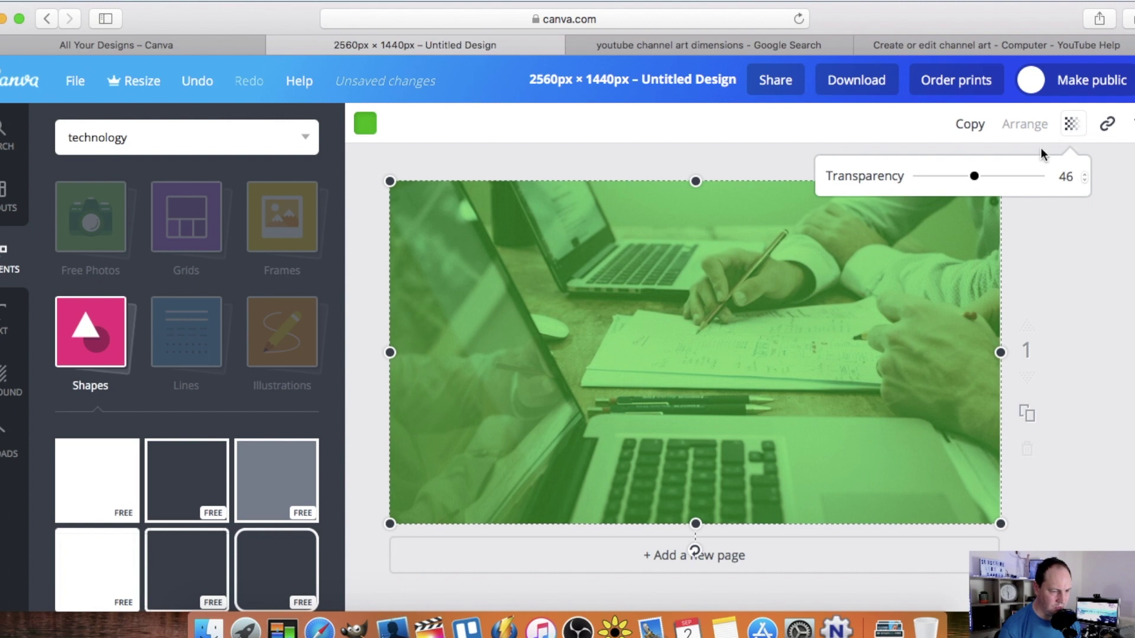
Change the overlay colour to purple and set its transparency to about 51.
click(365, 123)
click(493, 350)
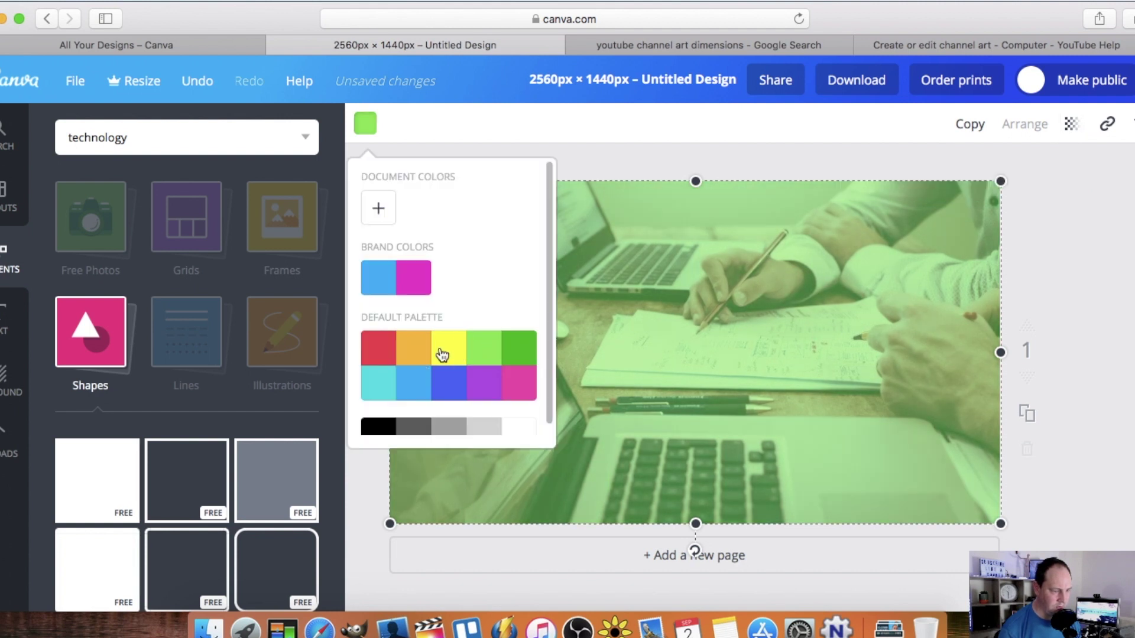
click(442, 355)
click(482, 390)
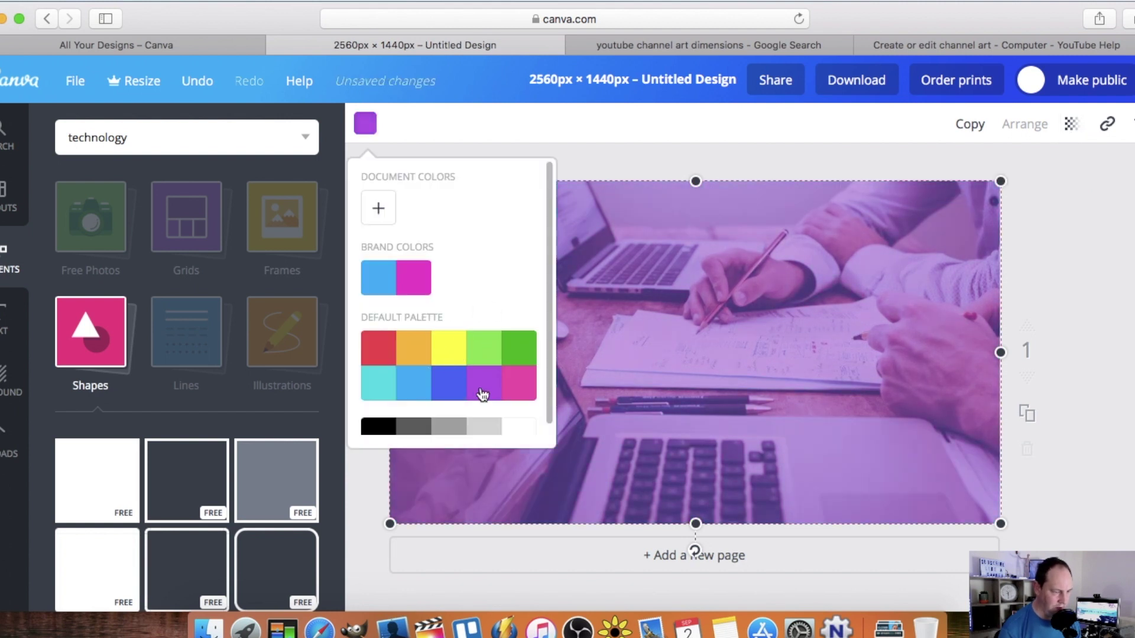
click(423, 274)
click(488, 385)
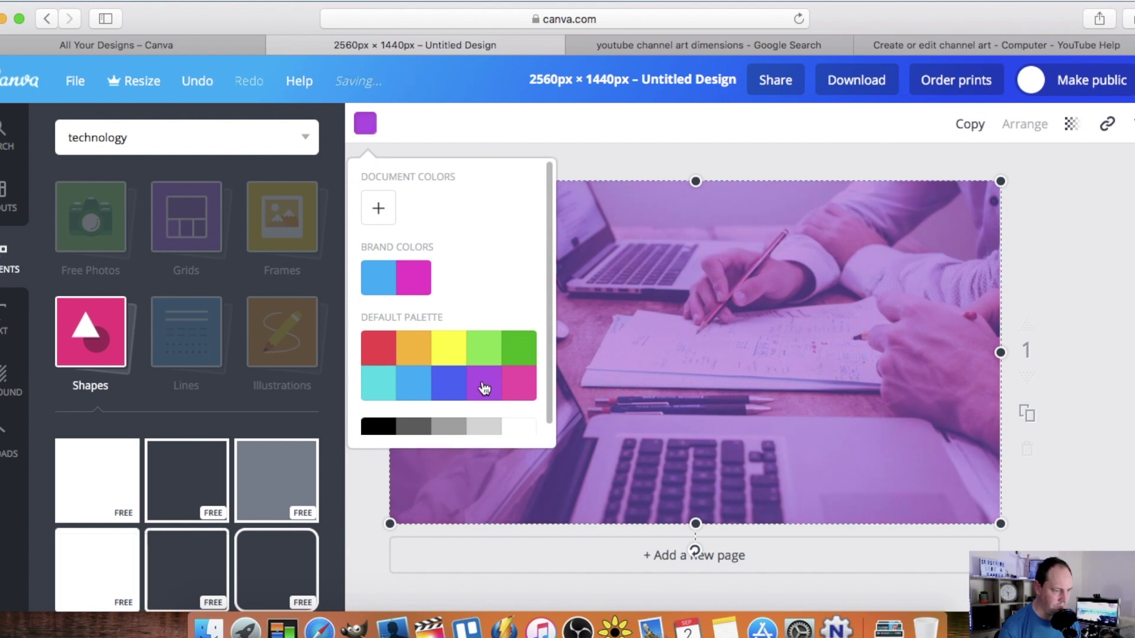
click(365, 123)
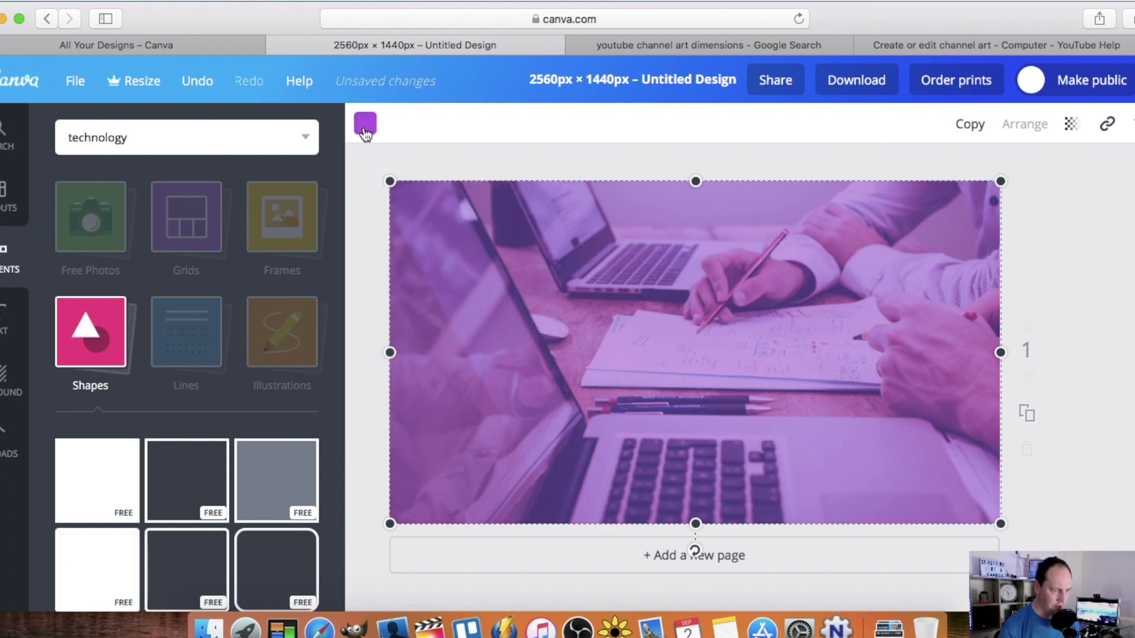
click(1071, 123)
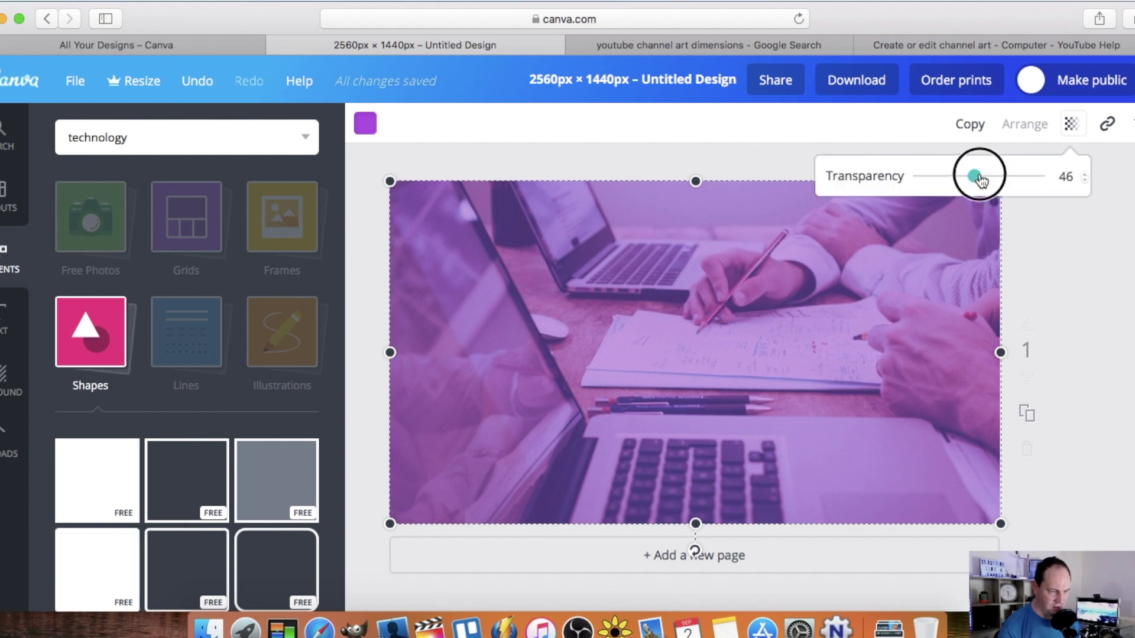
mouse_move(975, 176)
mouse_down()
mouse_move(1003, 176)
mouse_move(978, 176)
mouse_up()
Place the grey guide screenshot from Uploads and stretch it across the canvas.
key(Escape)
click(13, 438)
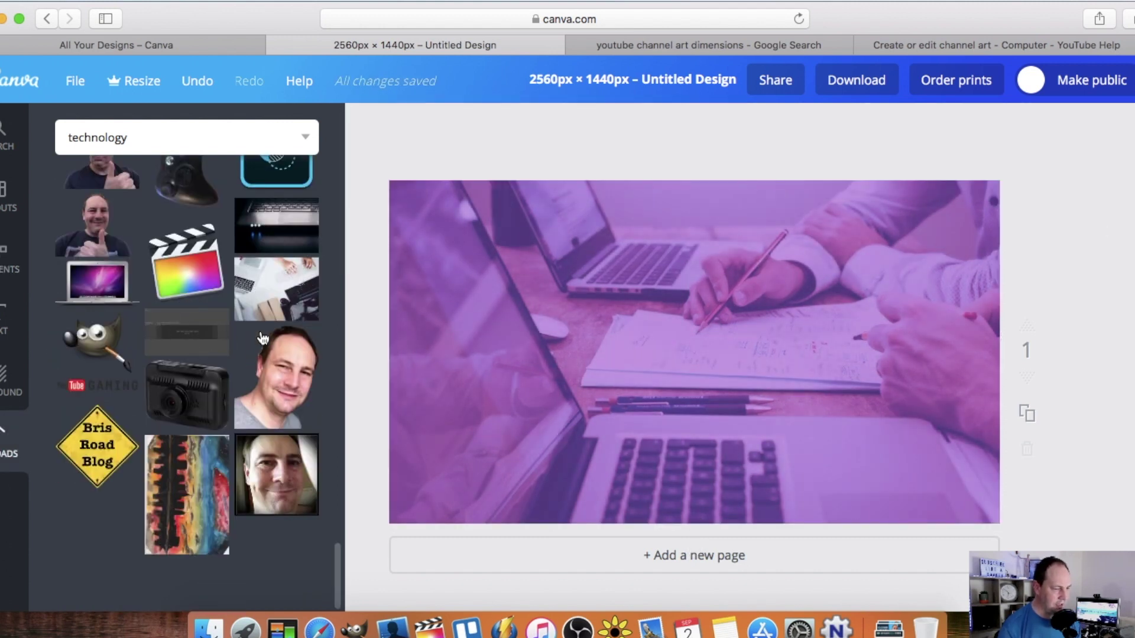
drag(186, 332, 440, 198)
drag(579, 286, 1018, 492)
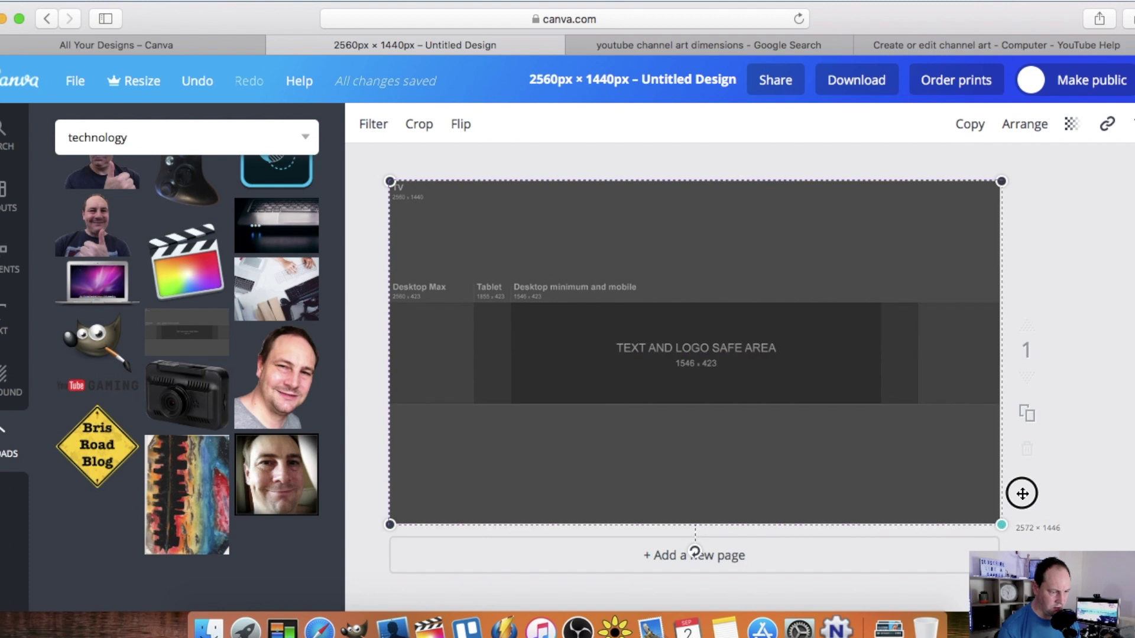
Send the guide screenshot back behind the purple overlay.
click(1024, 124)
click(993, 203)
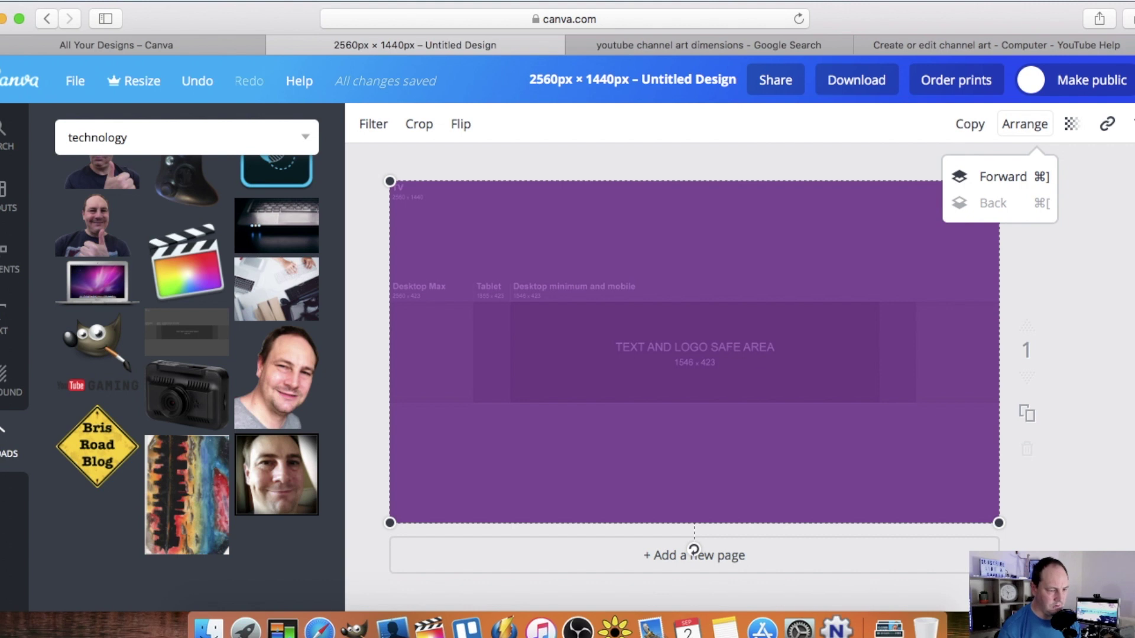
key(Escape)
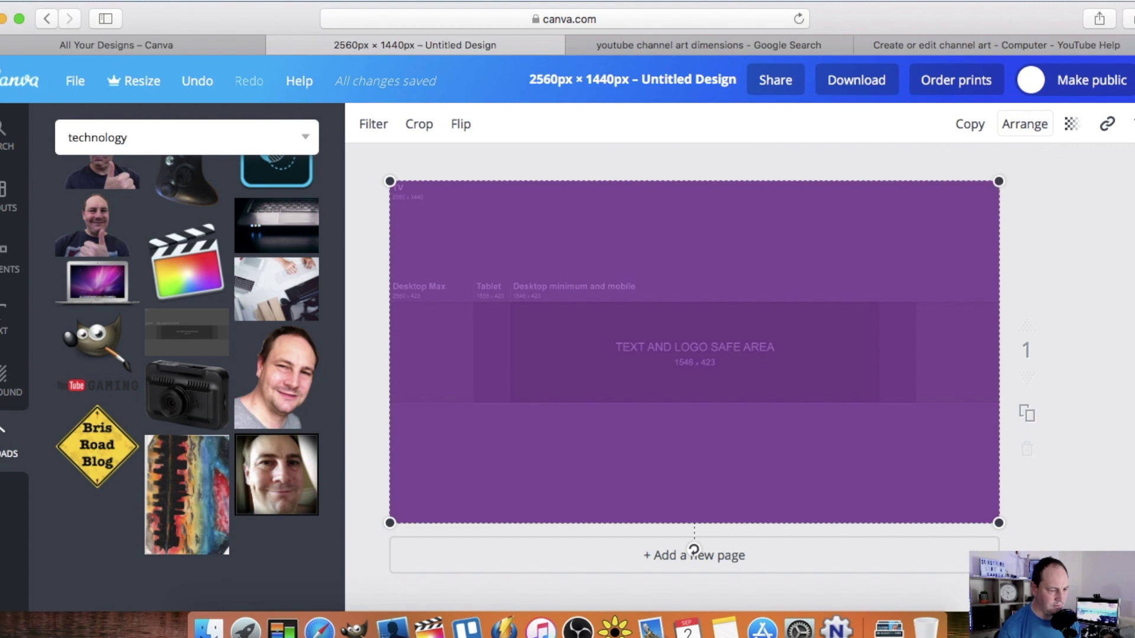
click(1050, 242)
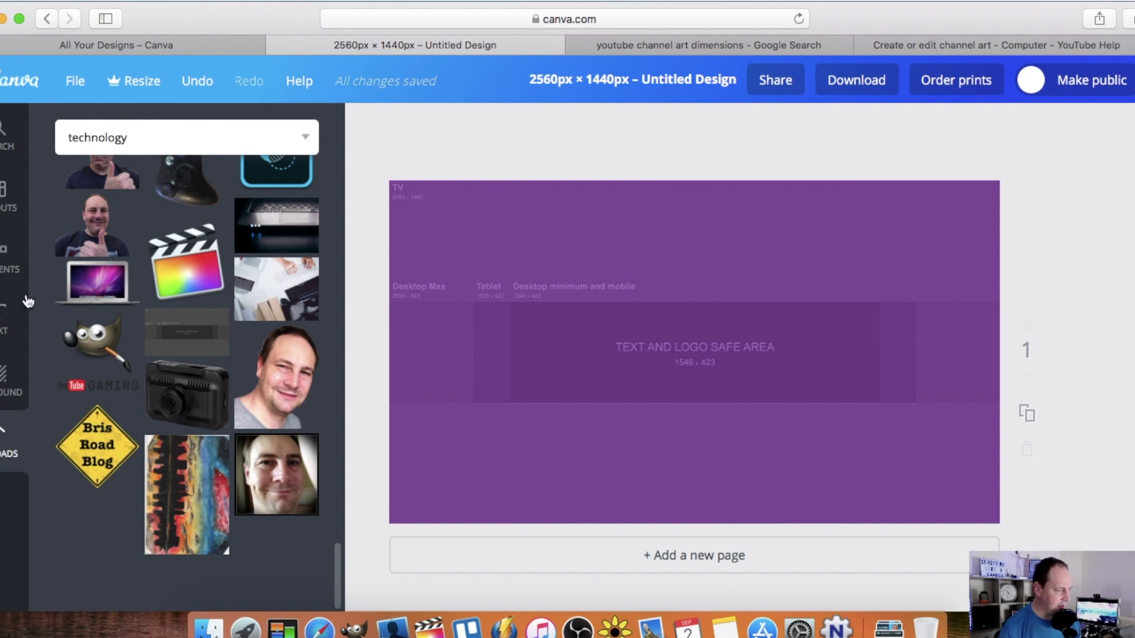
Add a heading in Advent Pro Bold size 56, moved up into the safe area.
click(3, 313)
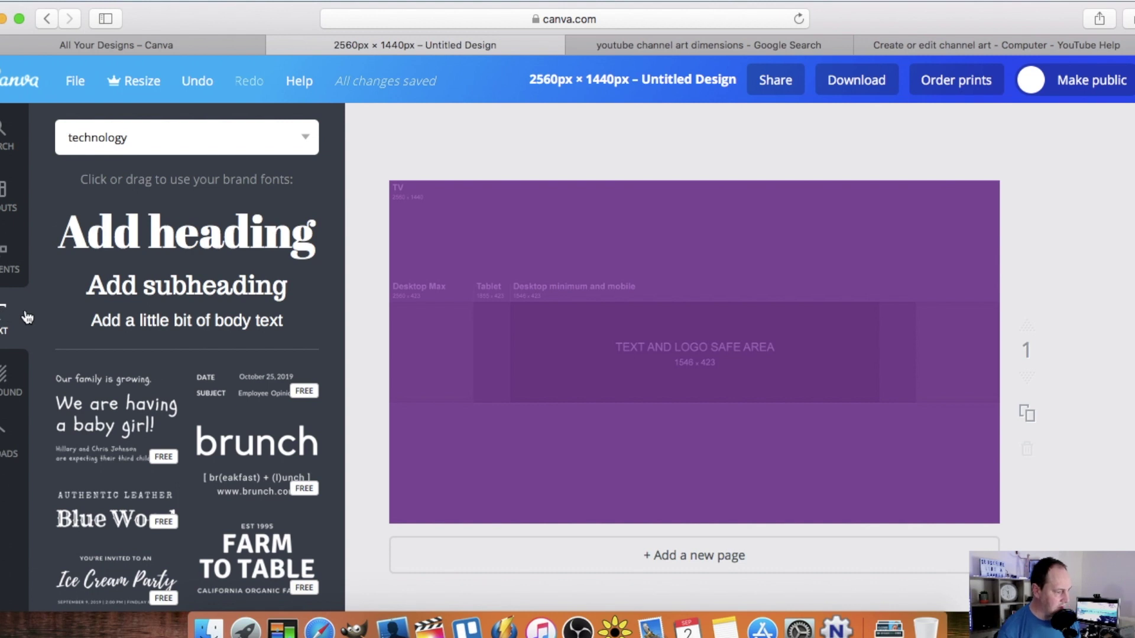
click(182, 238)
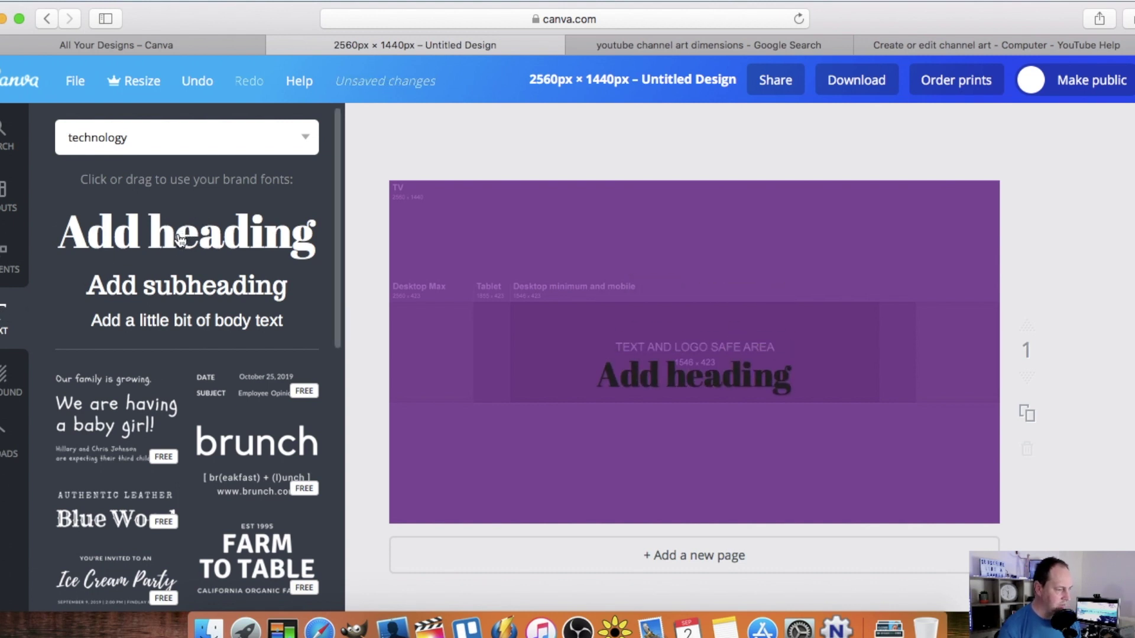
click(414, 123)
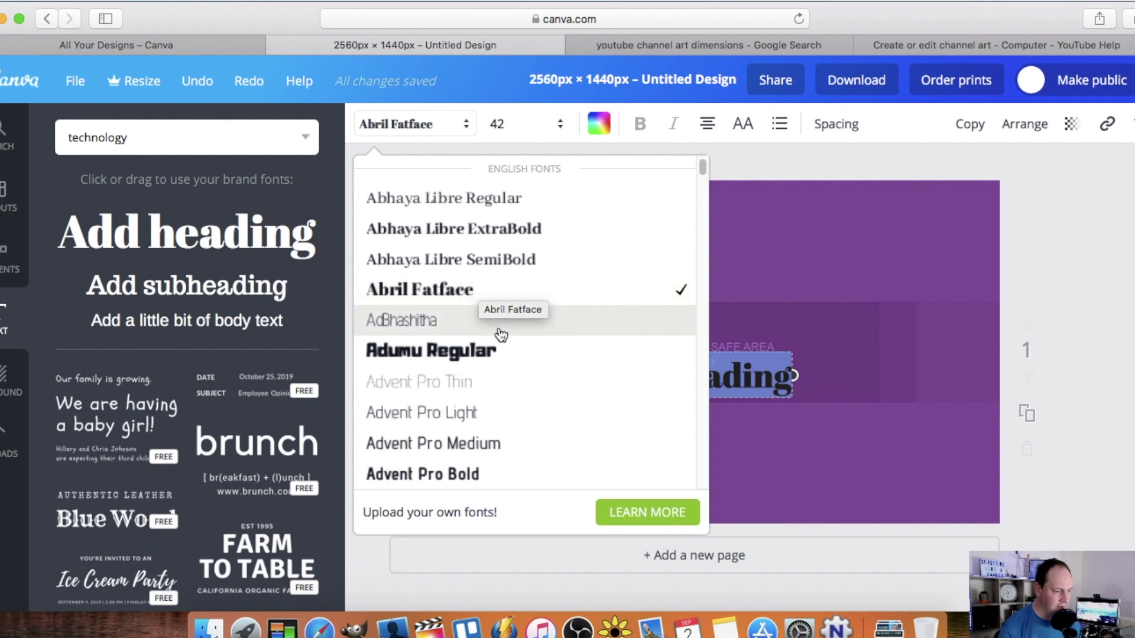
scroll(500, 334, down, 3)
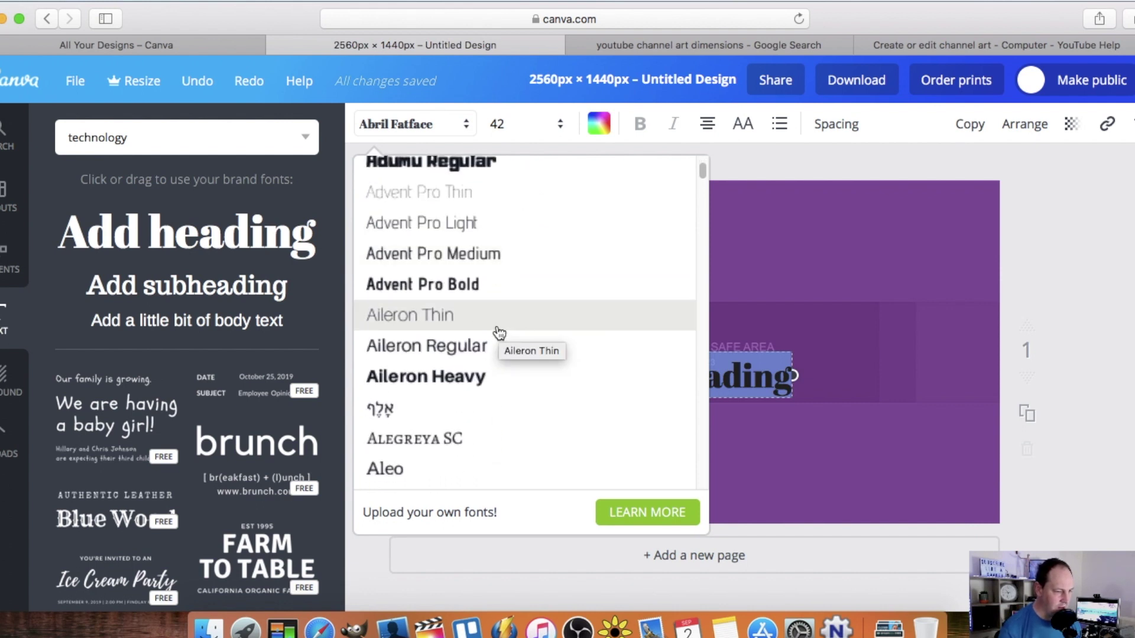
click(465, 287)
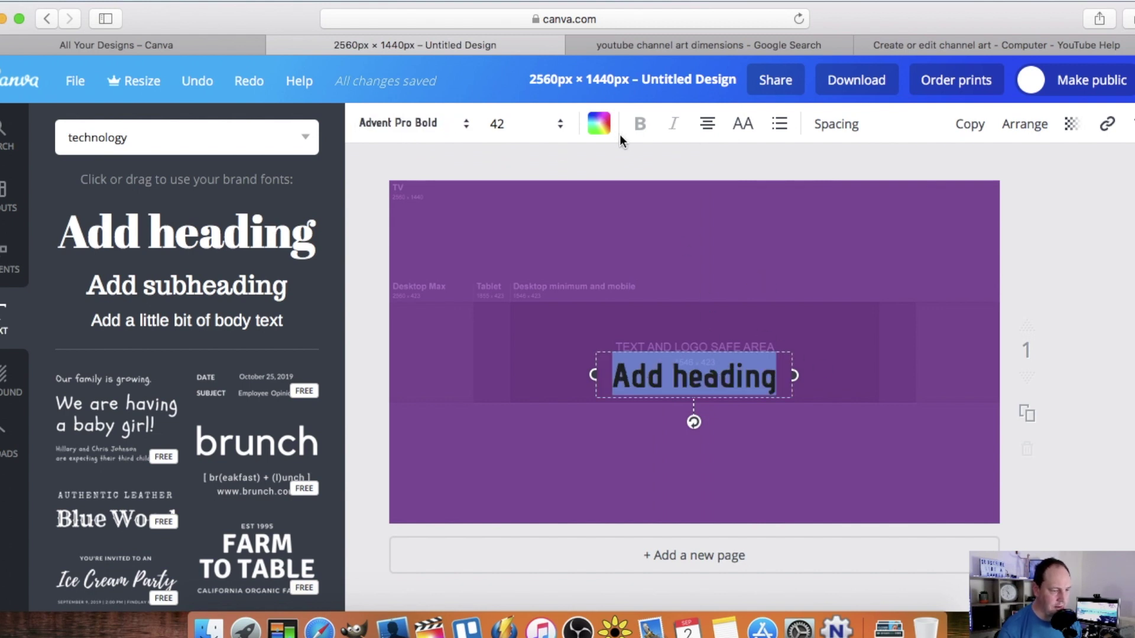
click(559, 124)
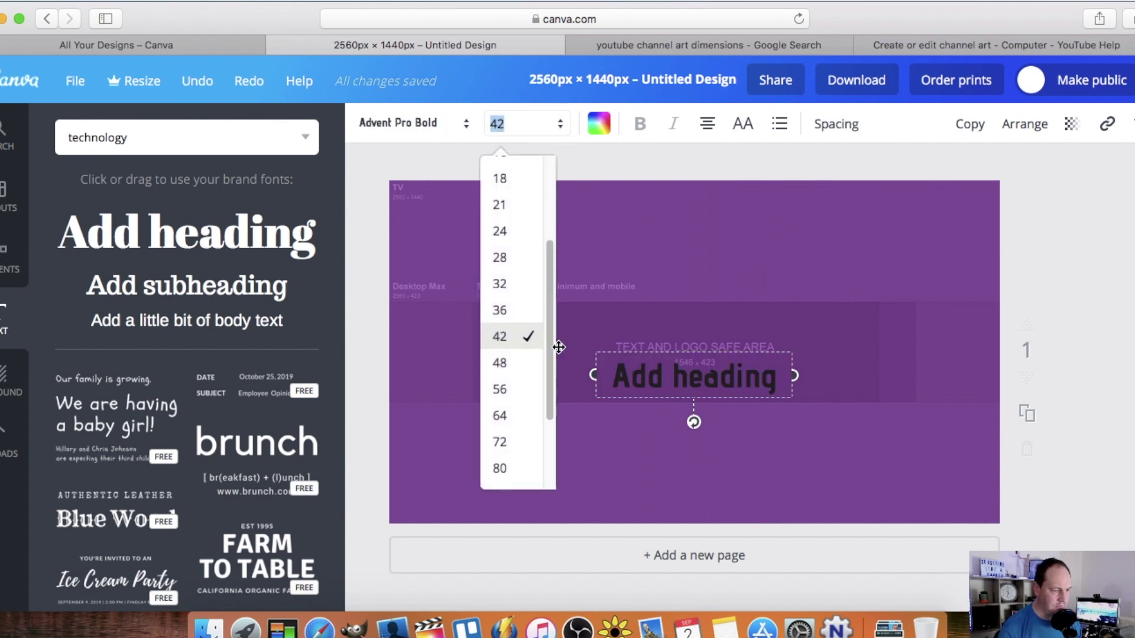
click(503, 388)
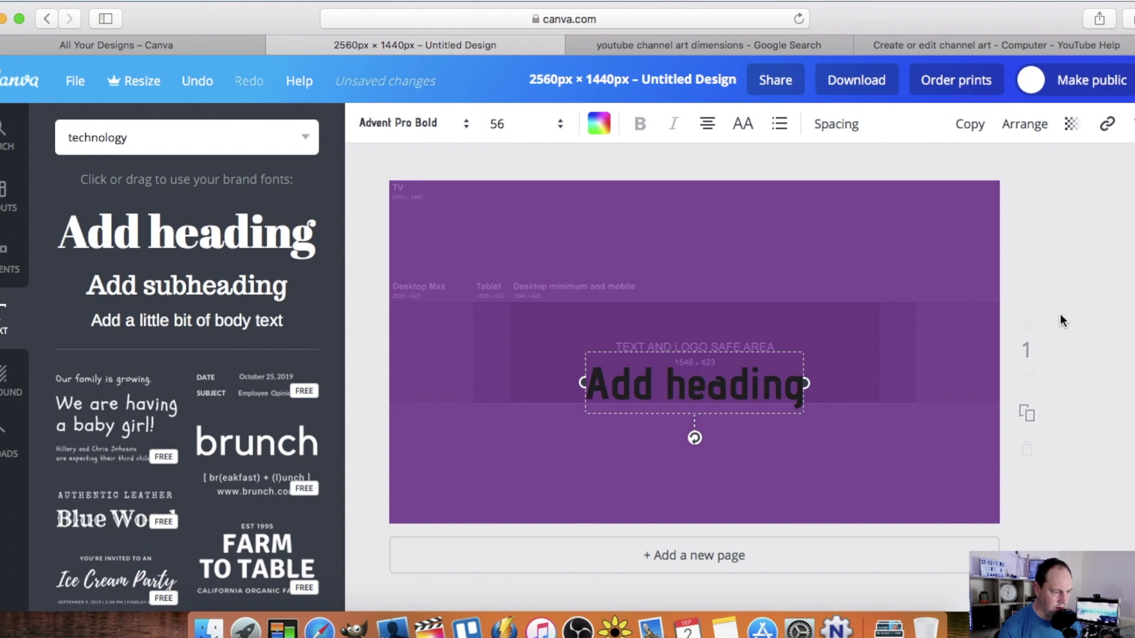
drag(785, 387, 786, 333)
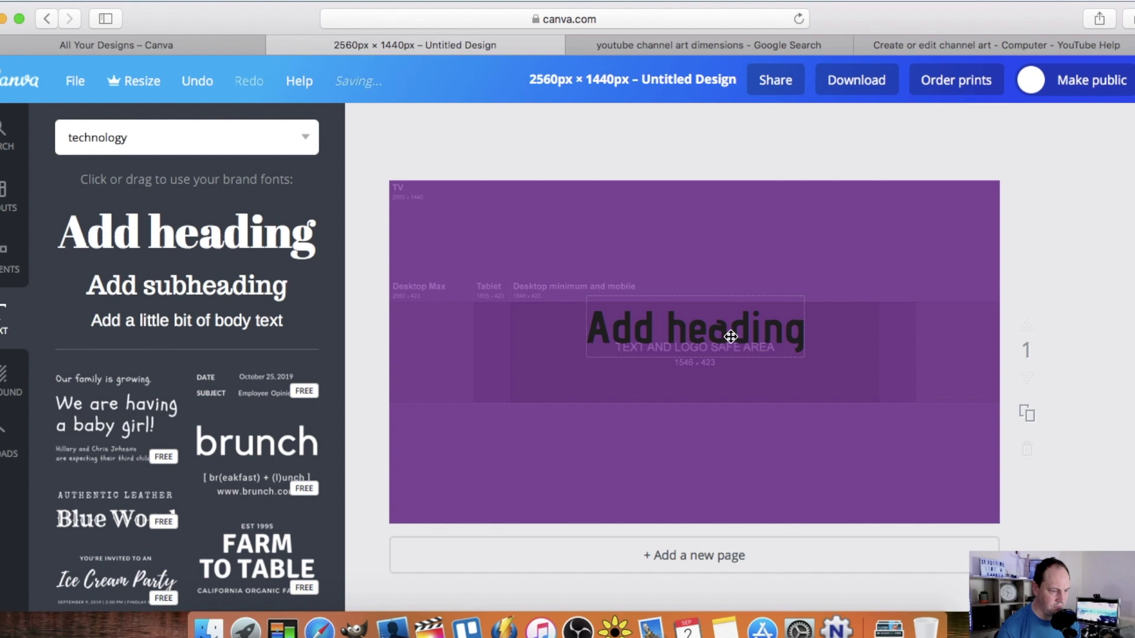
Set the heading text colour to white.
key(super+z)
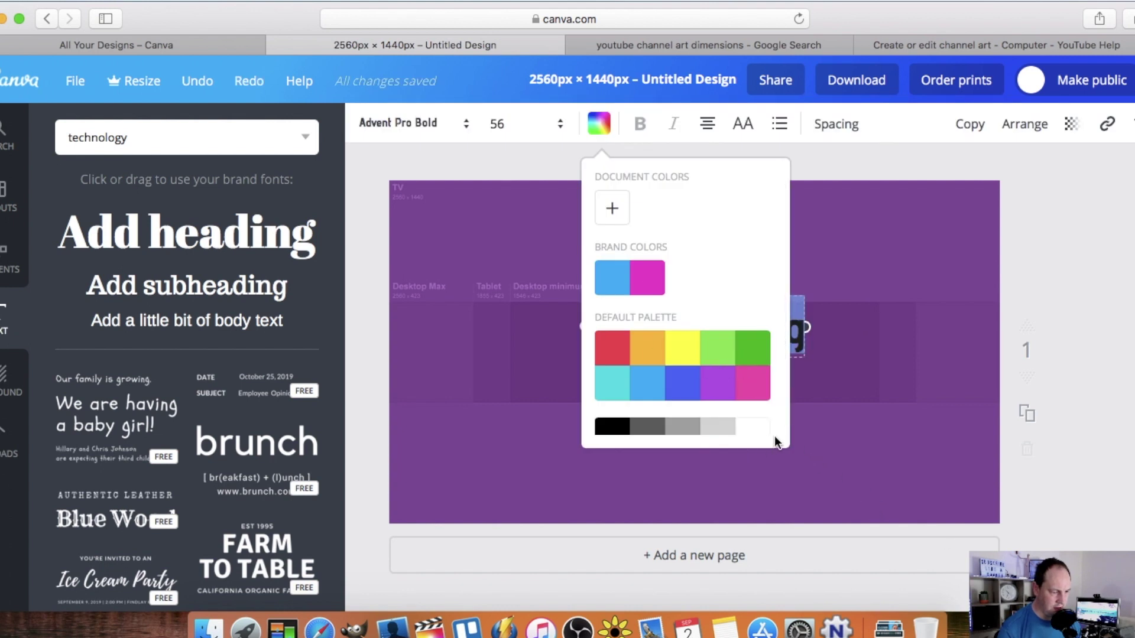
click(755, 428)
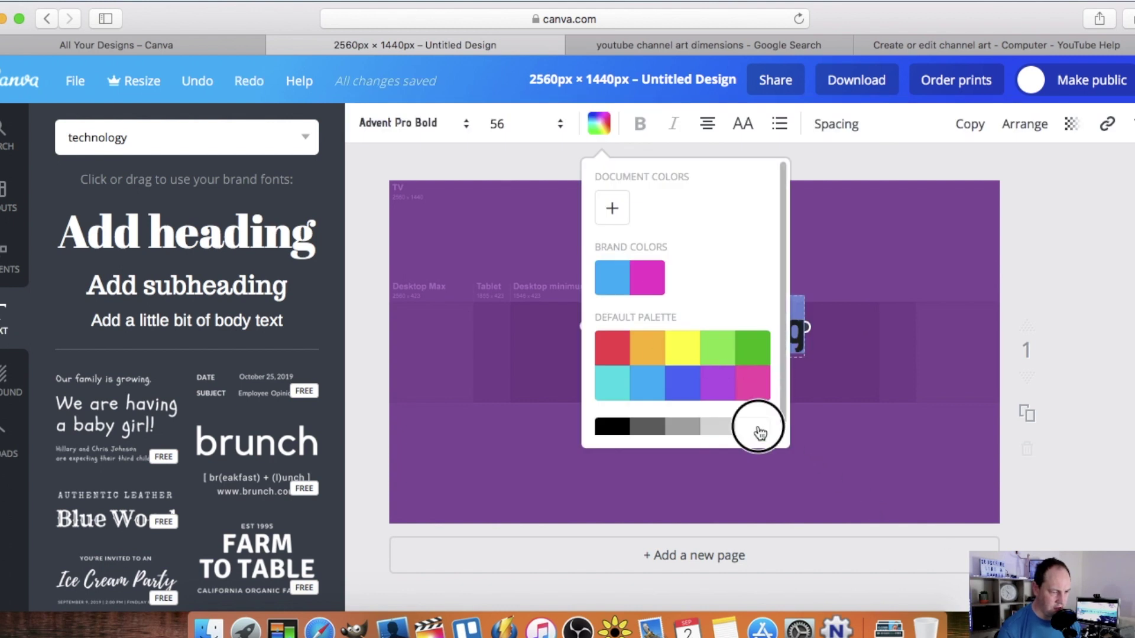
click(612, 129)
click(1069, 289)
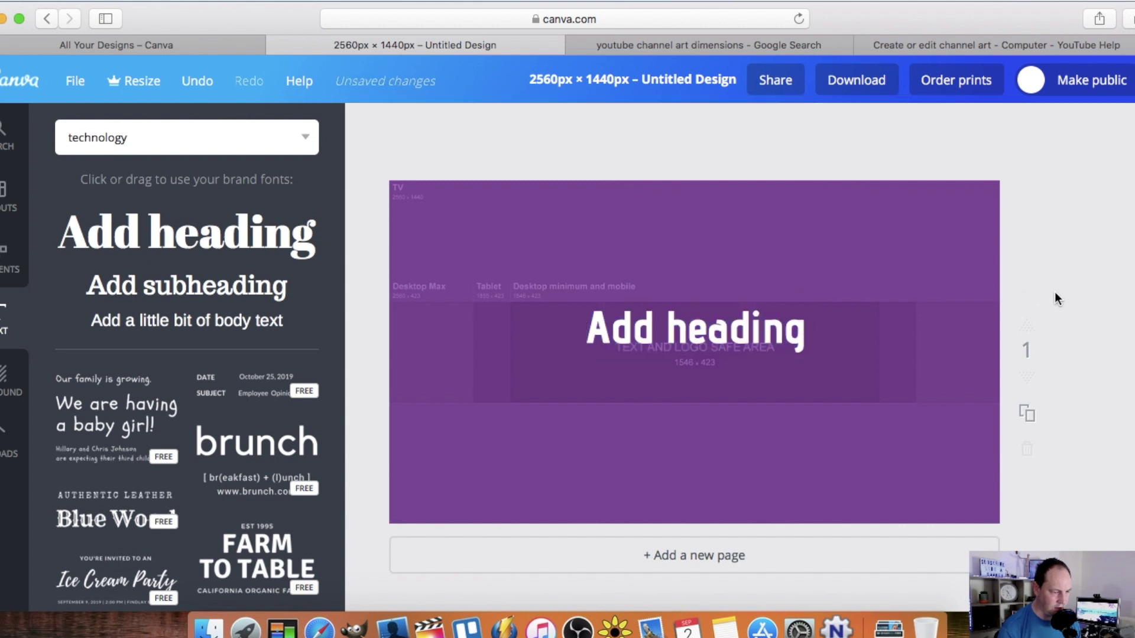
key(super+z)
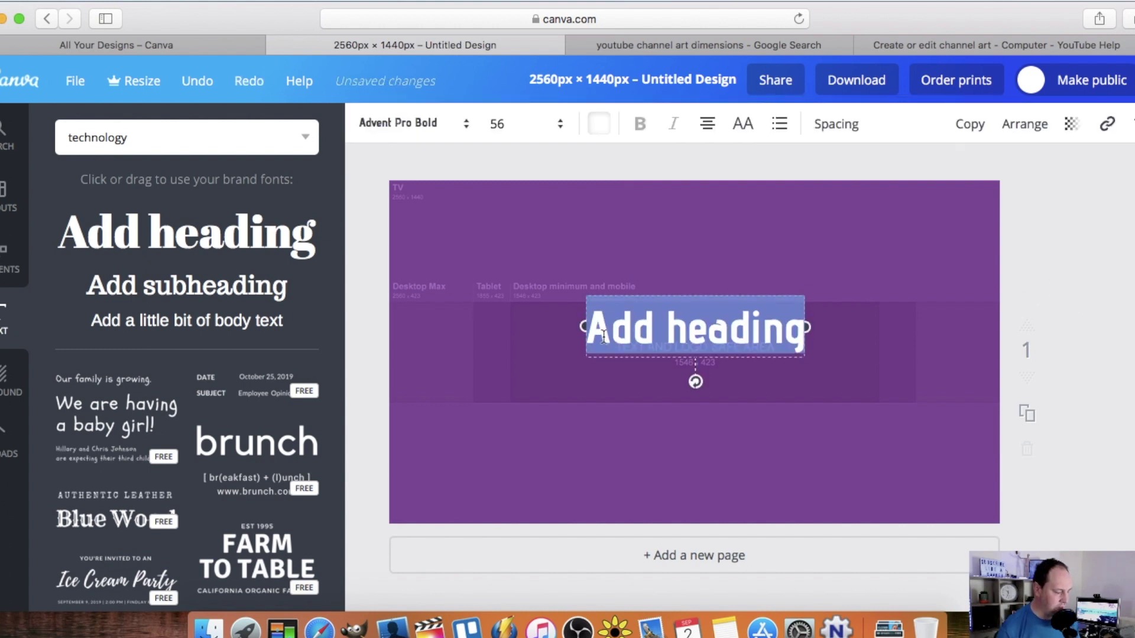
Type 'Purple Tech' as the heading and switch it to uppercase.
text(Purple T)
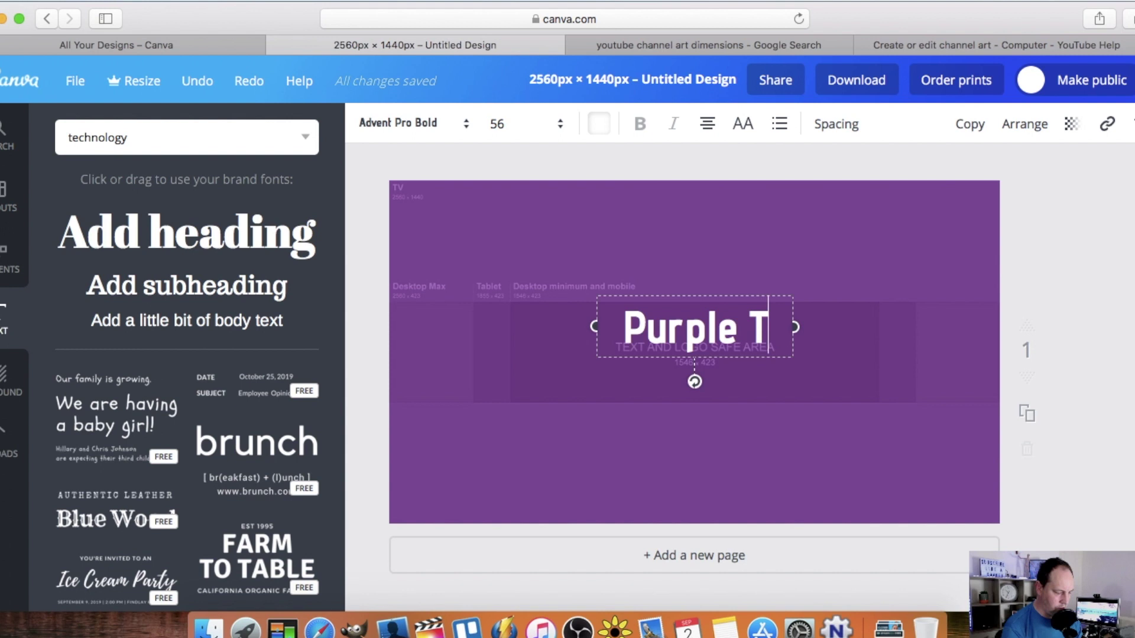
text(ech)
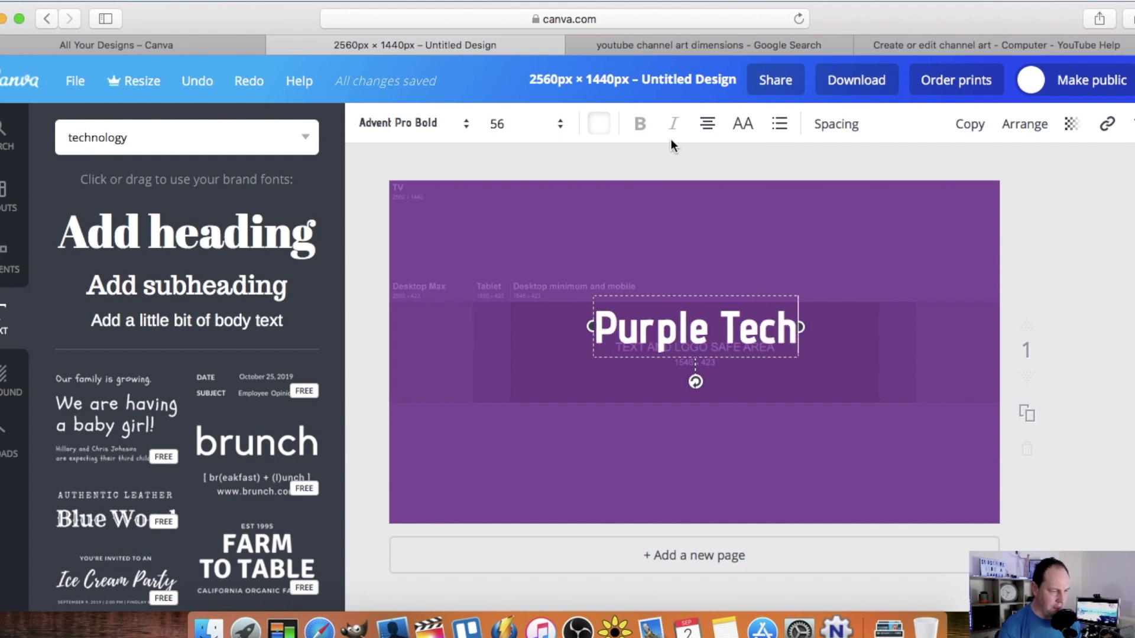
click(741, 125)
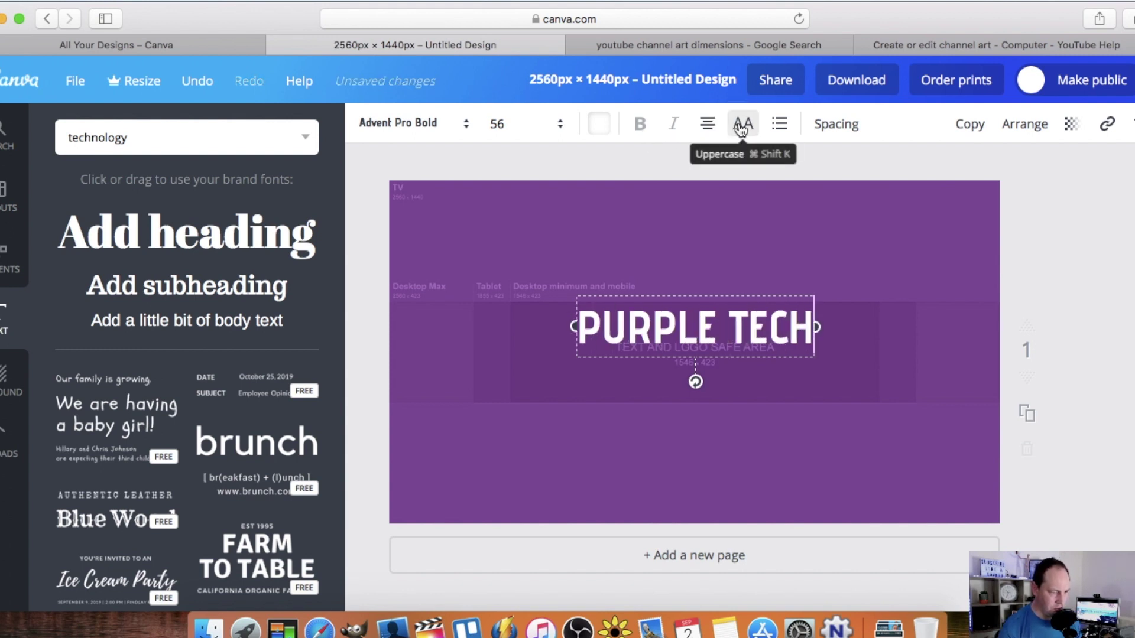
click(744, 133)
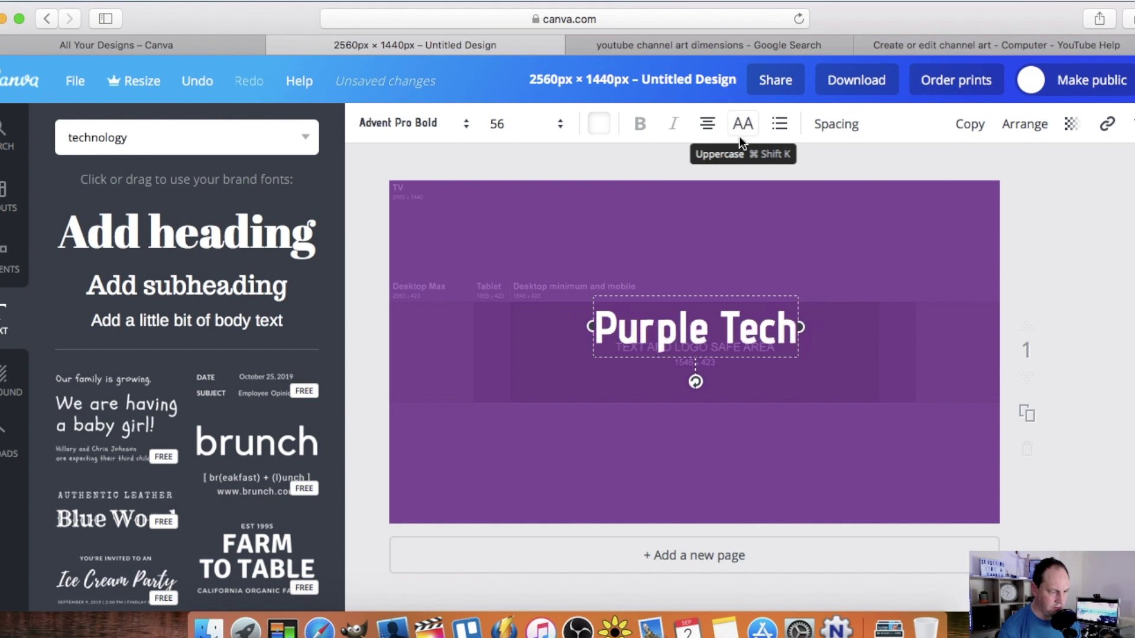
click(733, 135)
click(1085, 308)
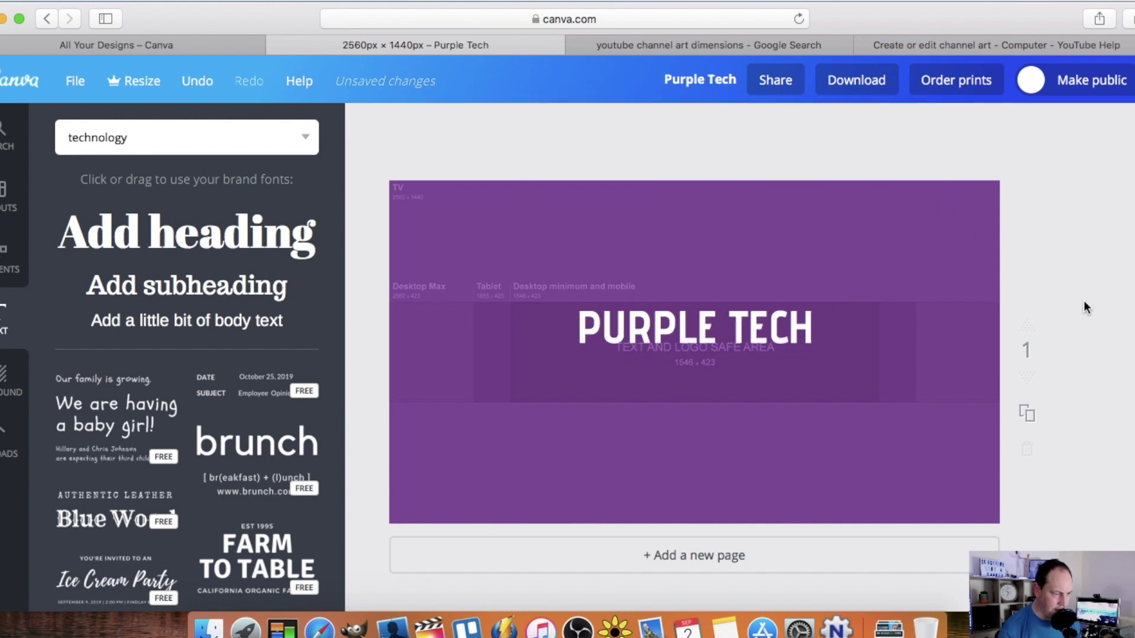
Add a white Advent Pro Bold subheading below the heading.
click(214, 296)
click(405, 124)
click(422, 195)
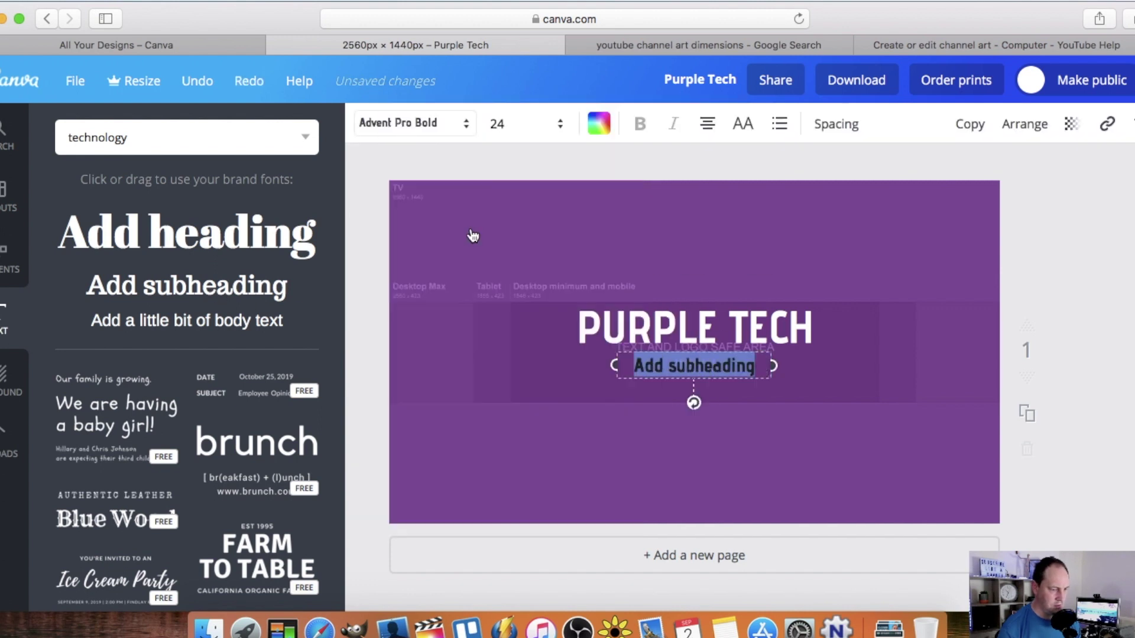
click(598, 123)
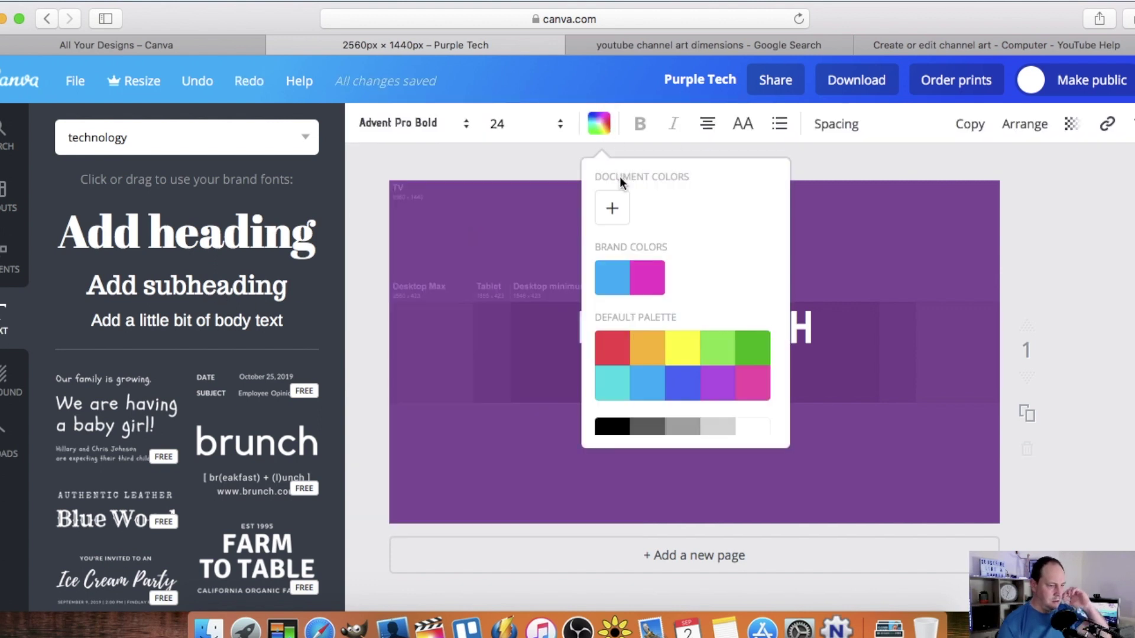
click(754, 427)
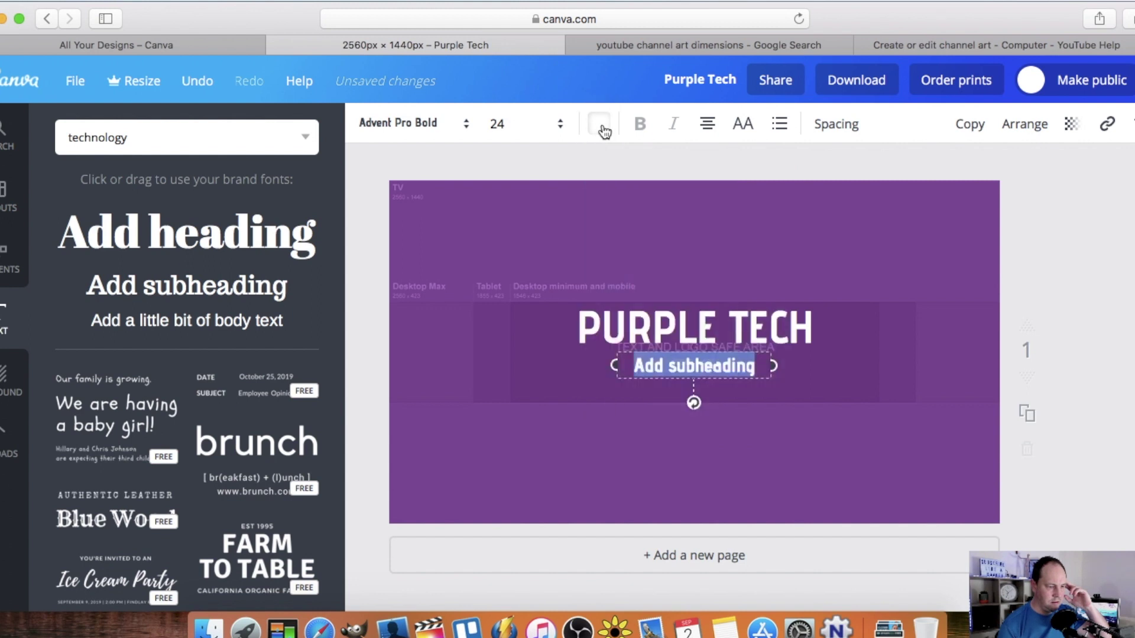
click(1034, 279)
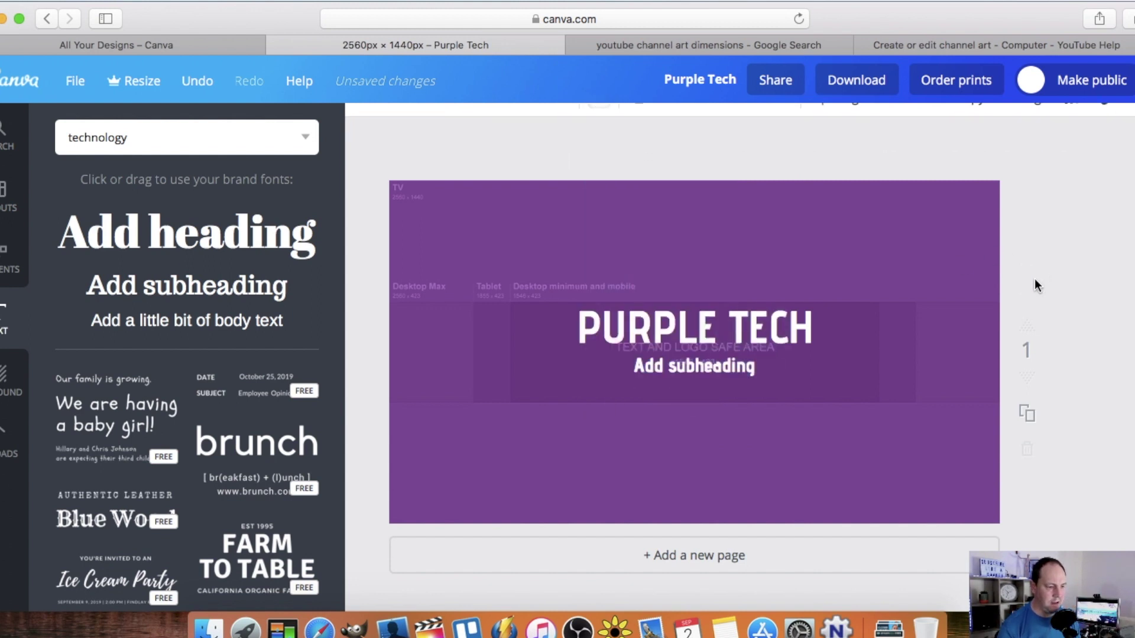
Change the subheading text to 'All Tech, All Purple, All the Time'.
double_click(717, 373)
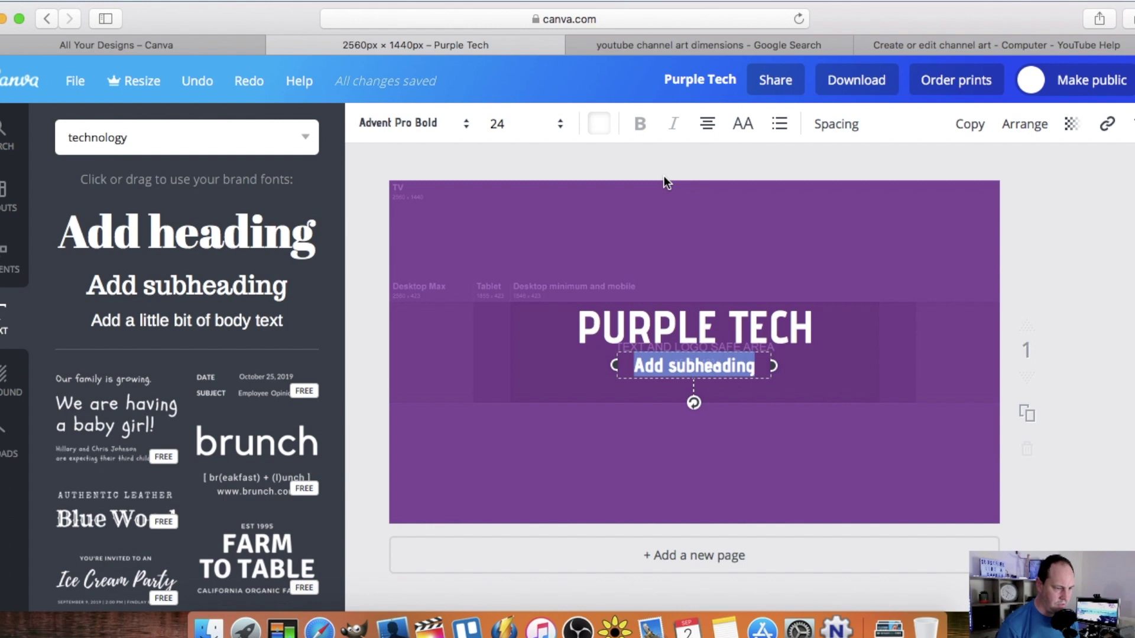
text(All)
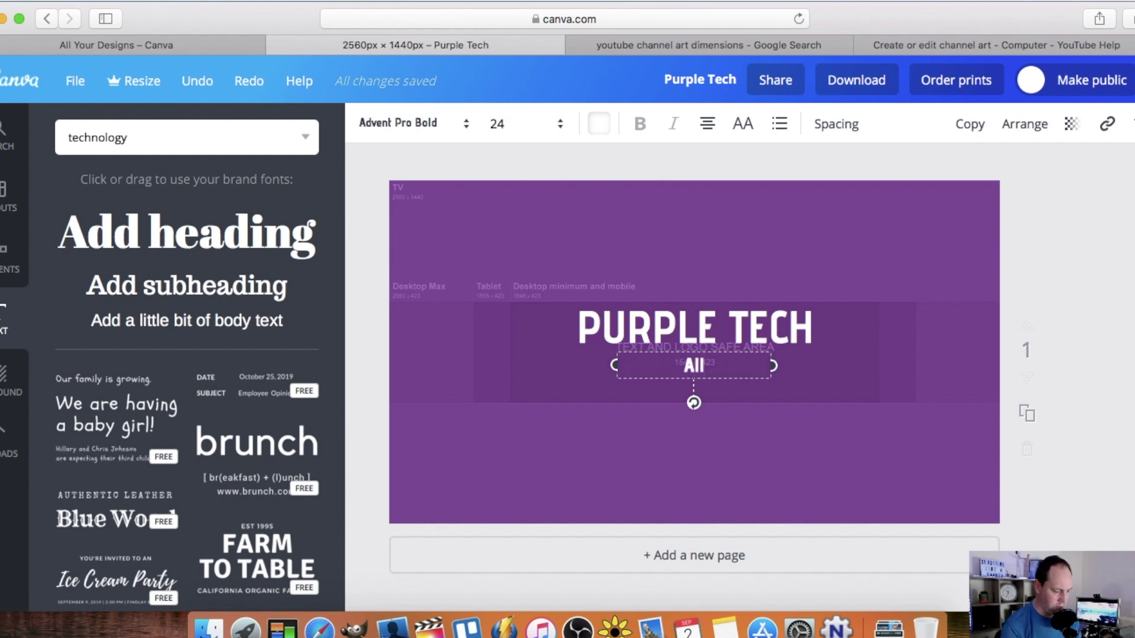
text( Tech,)
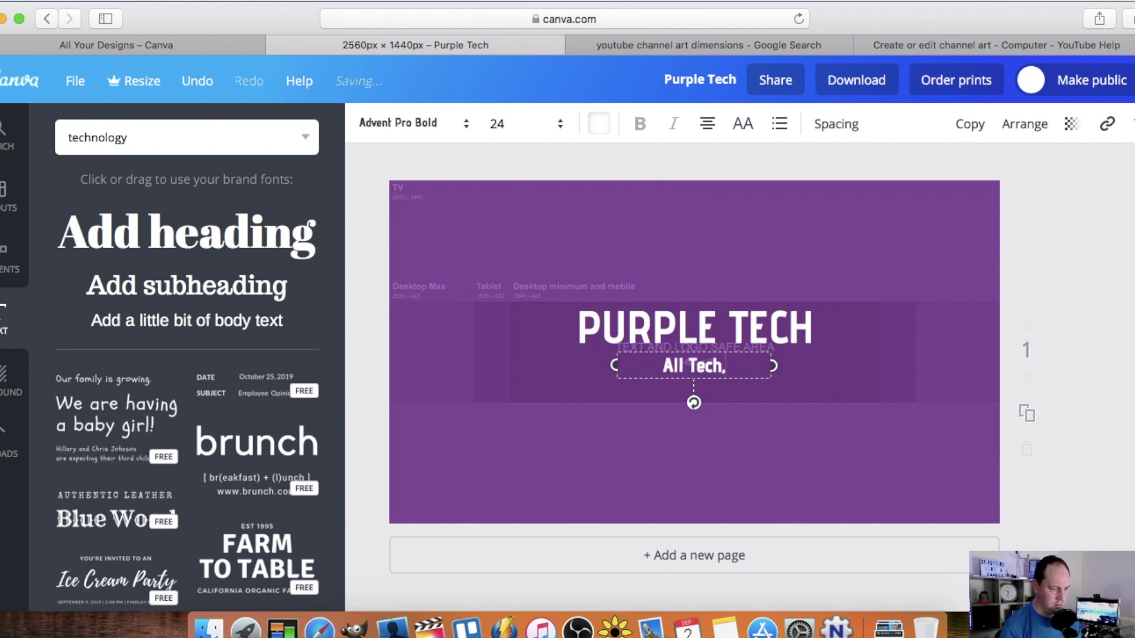
text( All Pr)
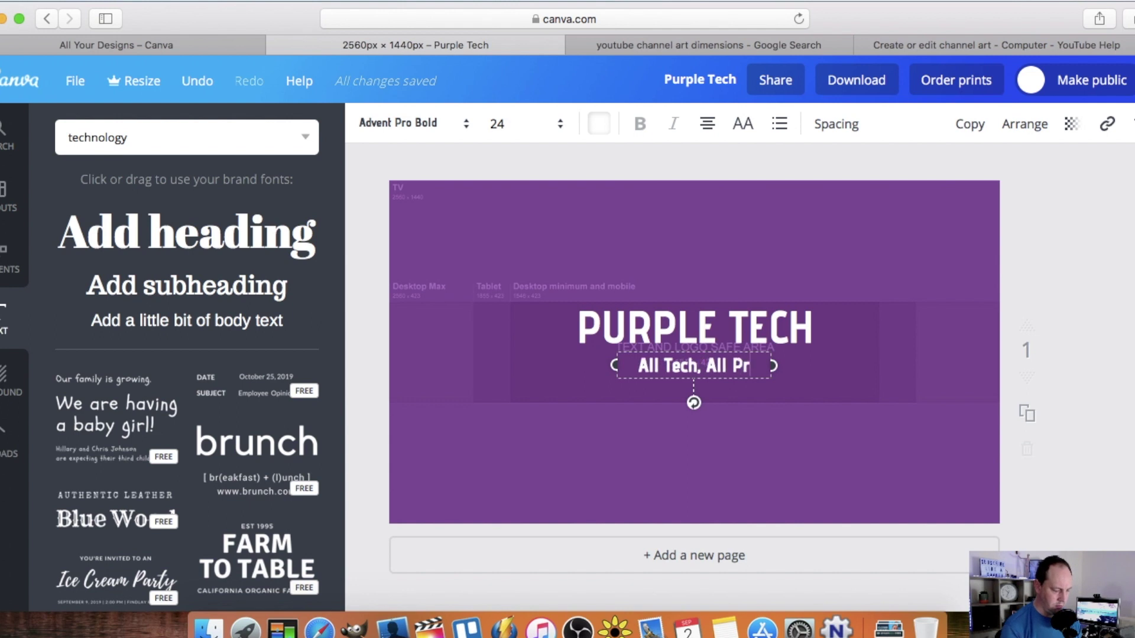
key(BackSpace)
text(urplew)
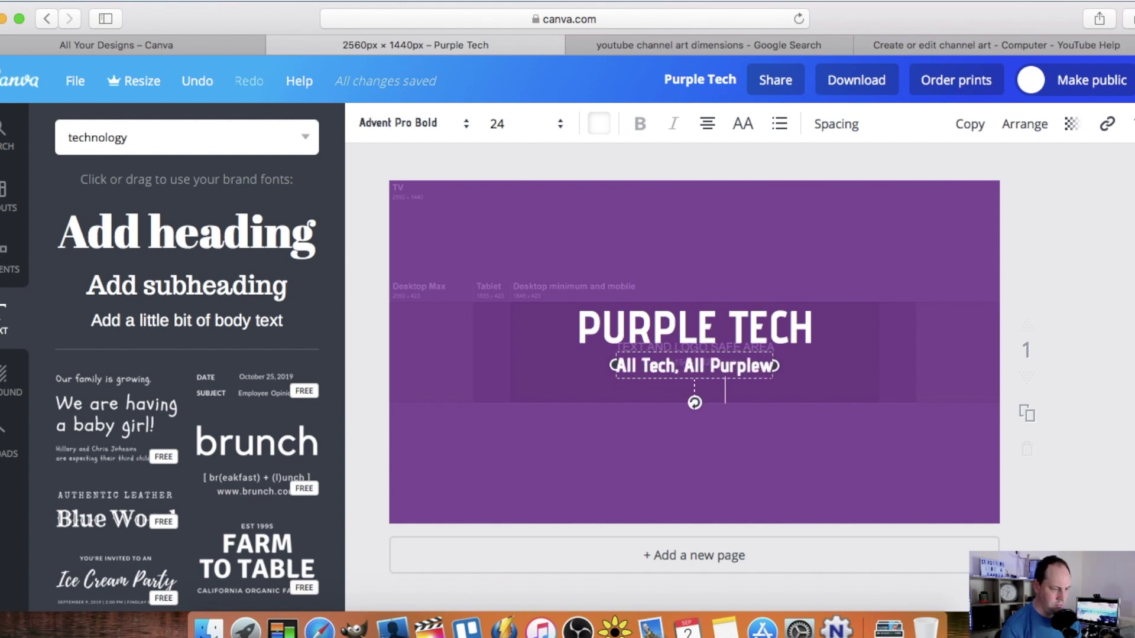
key(BackSpace)
text(,)
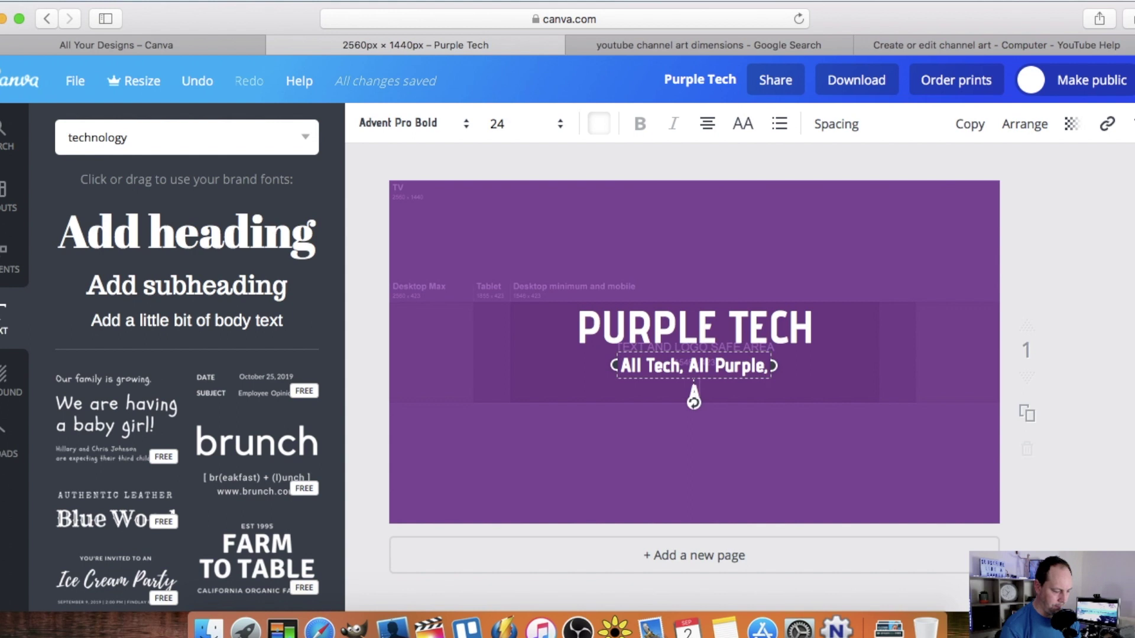
text( All the)
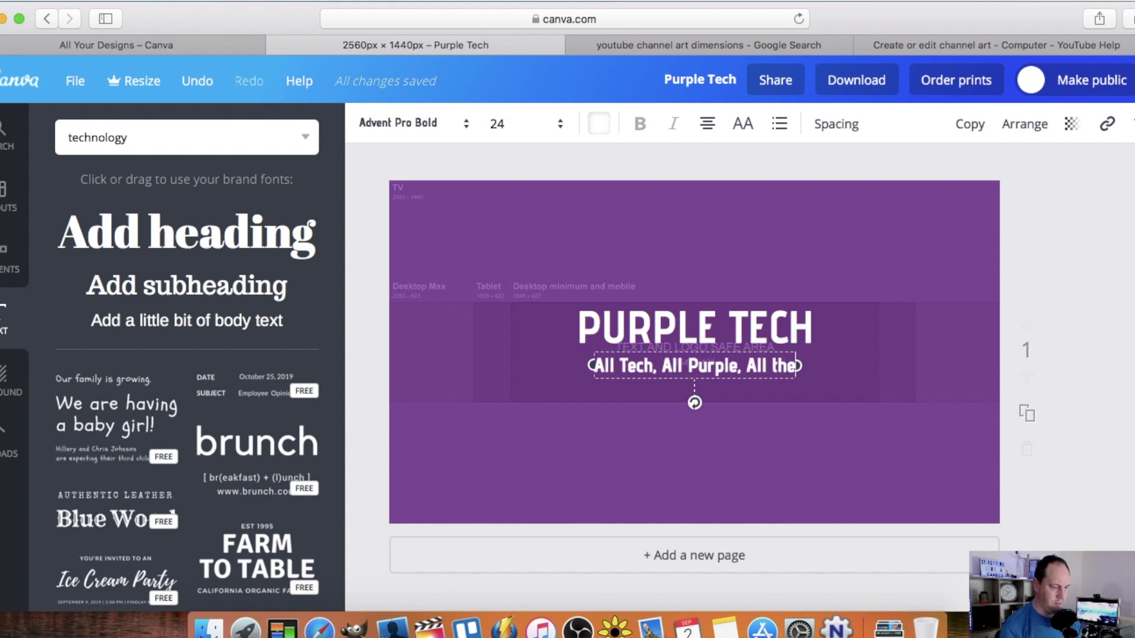
text( Time)
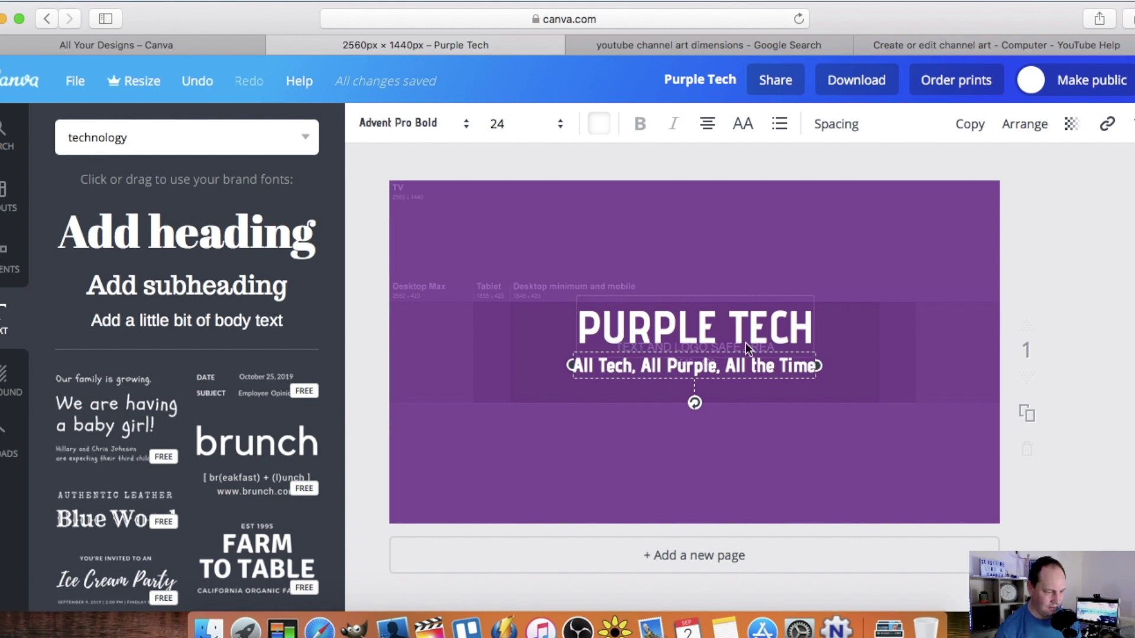
Nudge the PURPLE TECH heading and its subheading slightly lower, centring the subheading beneath the heading.
click(1099, 337)
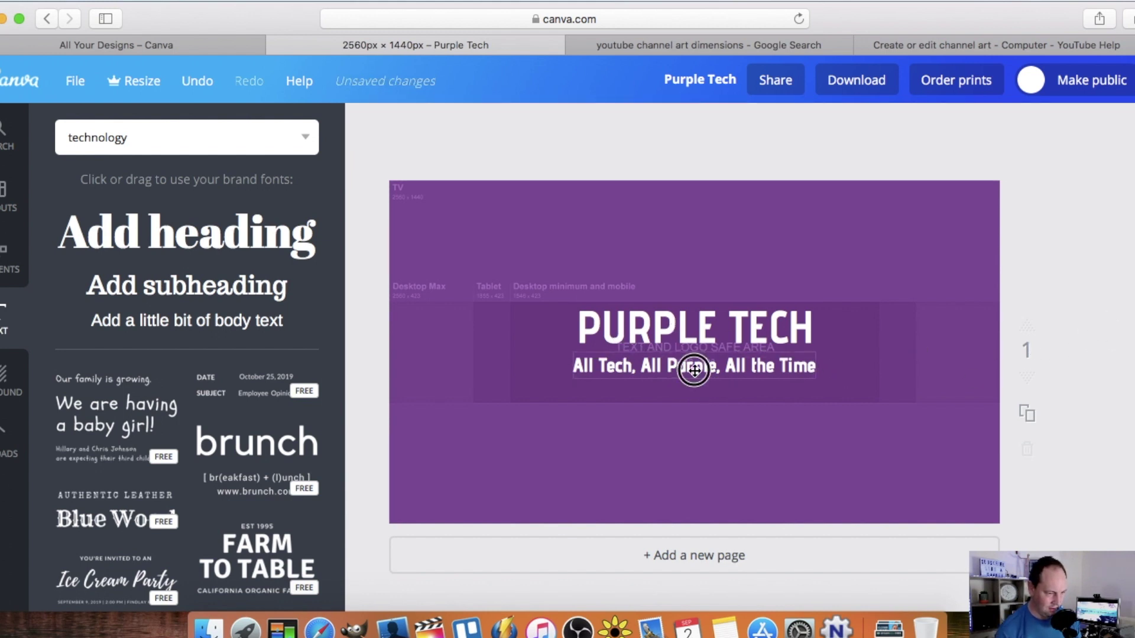
mouse_move(692, 367)
mouse_down()
mouse_move(701, 374)
mouse_move(691, 374)
mouse_up()
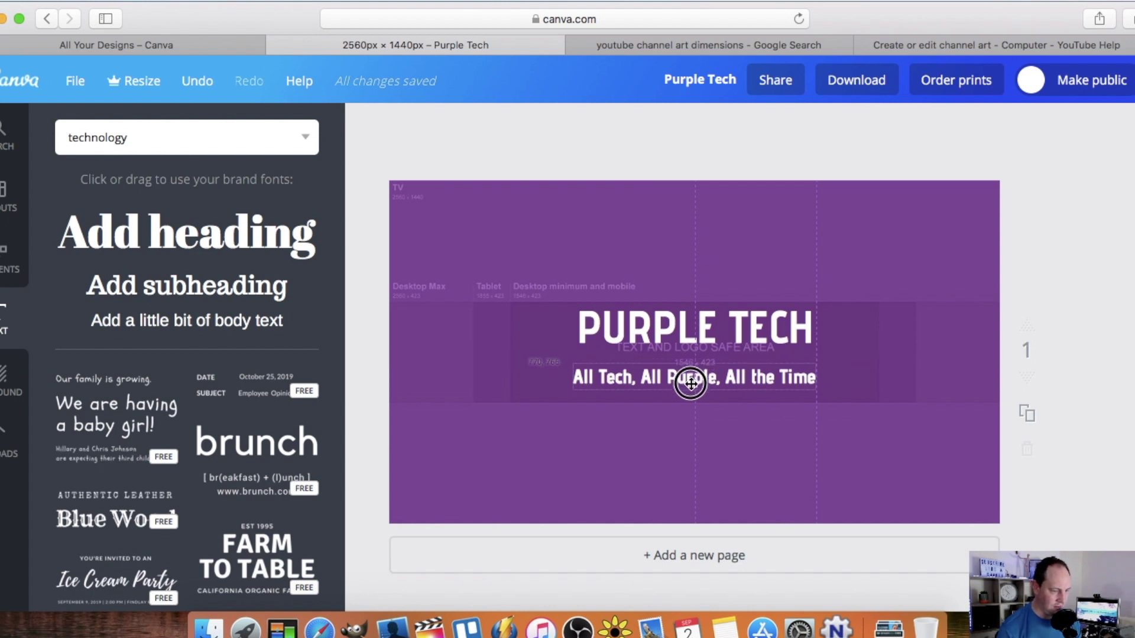
drag(690, 372, 692, 382)
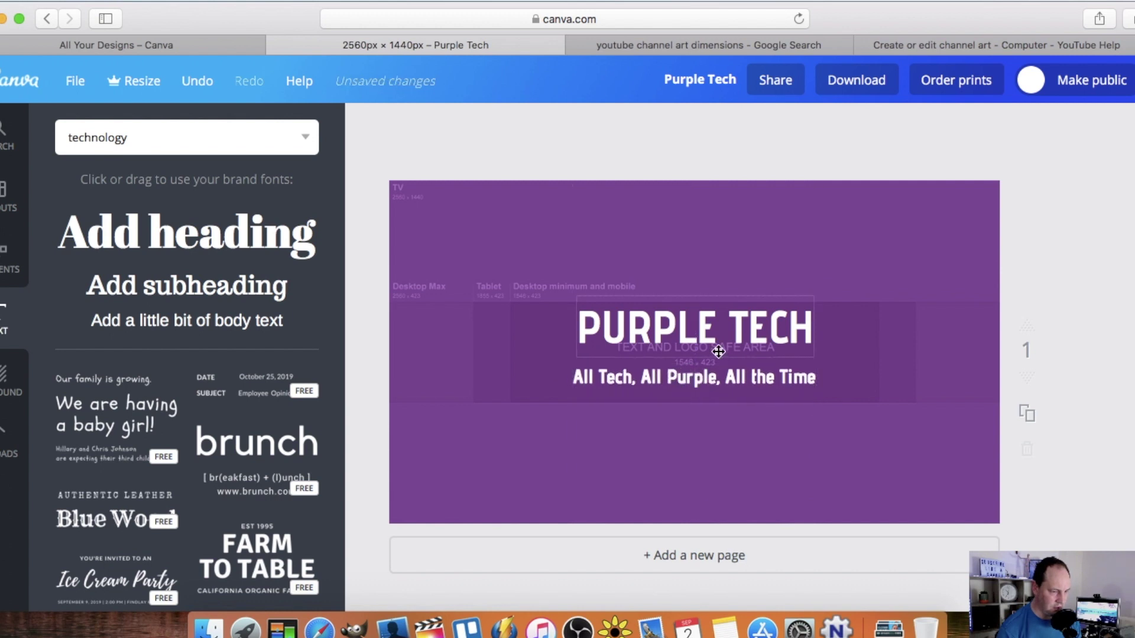
click(744, 322)
drag(743, 322, 743, 336)
click(700, 374)
drag(701, 375, 758, 375)
Send the purple shape backward and drag the size-guide template aside to reveal the laptop photo.
click(839, 272)
click(1025, 124)
click(993, 203)
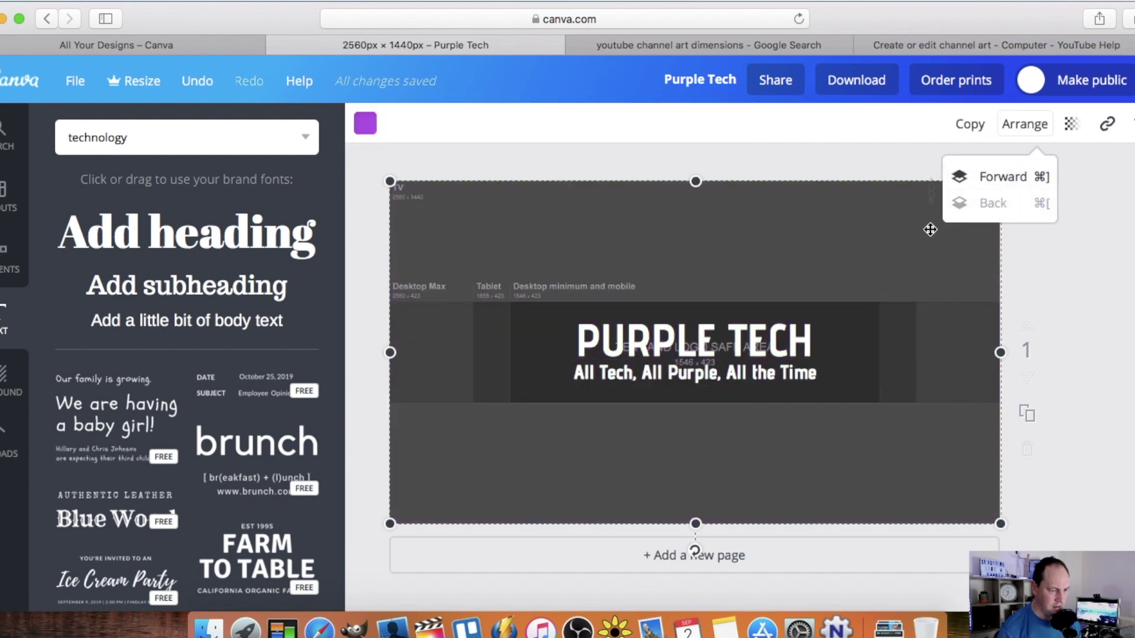
drag(815, 236, 1045, 514)
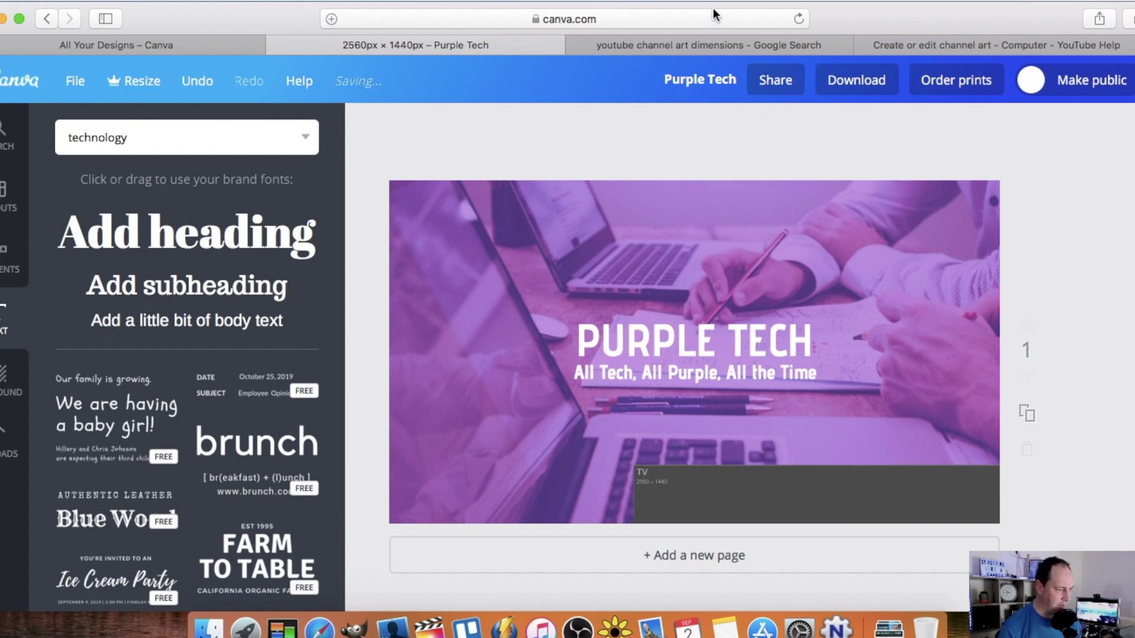
Add the uploaded camera image, move it left beside the title, and enlarge it.
click(4, 447)
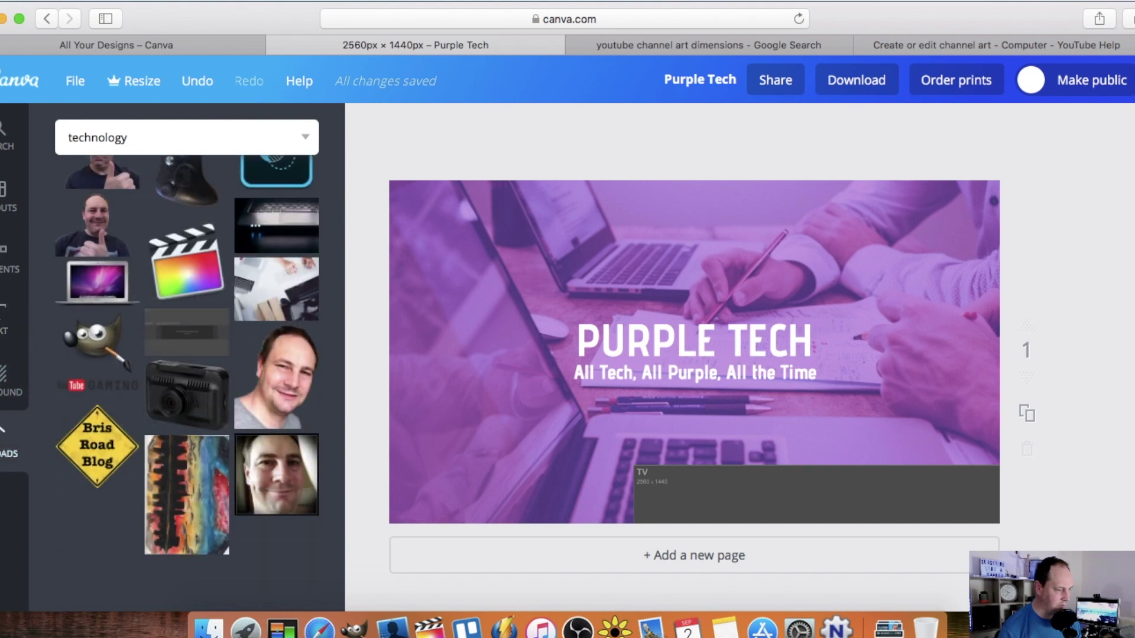
scroll(226, 304, down, 15)
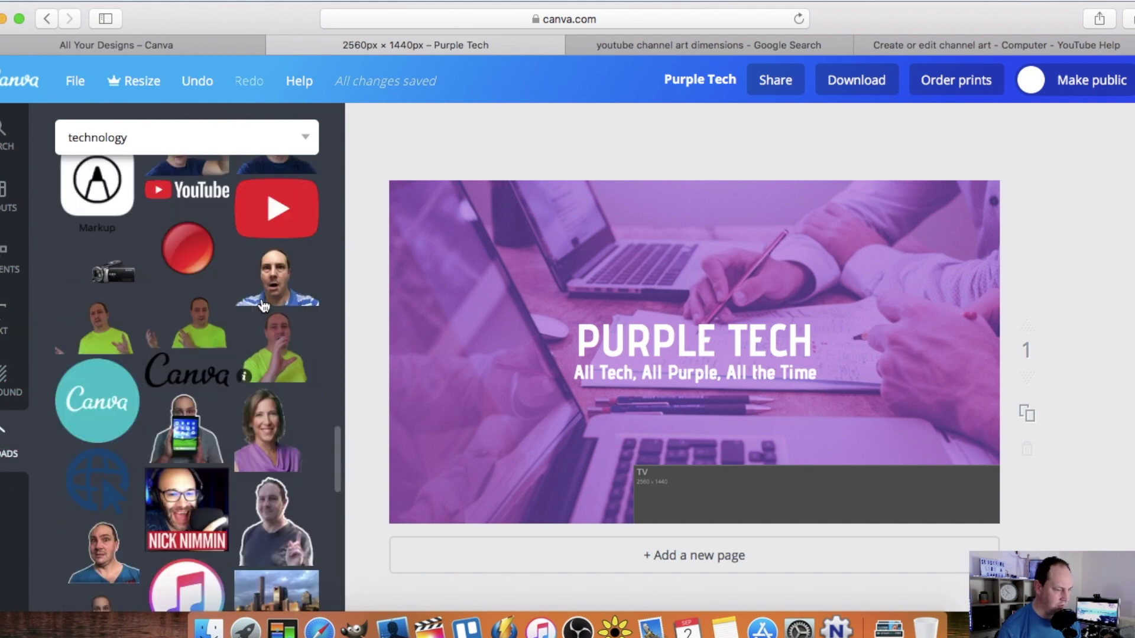
scroll(227, 304, up, 15)
click(273, 445)
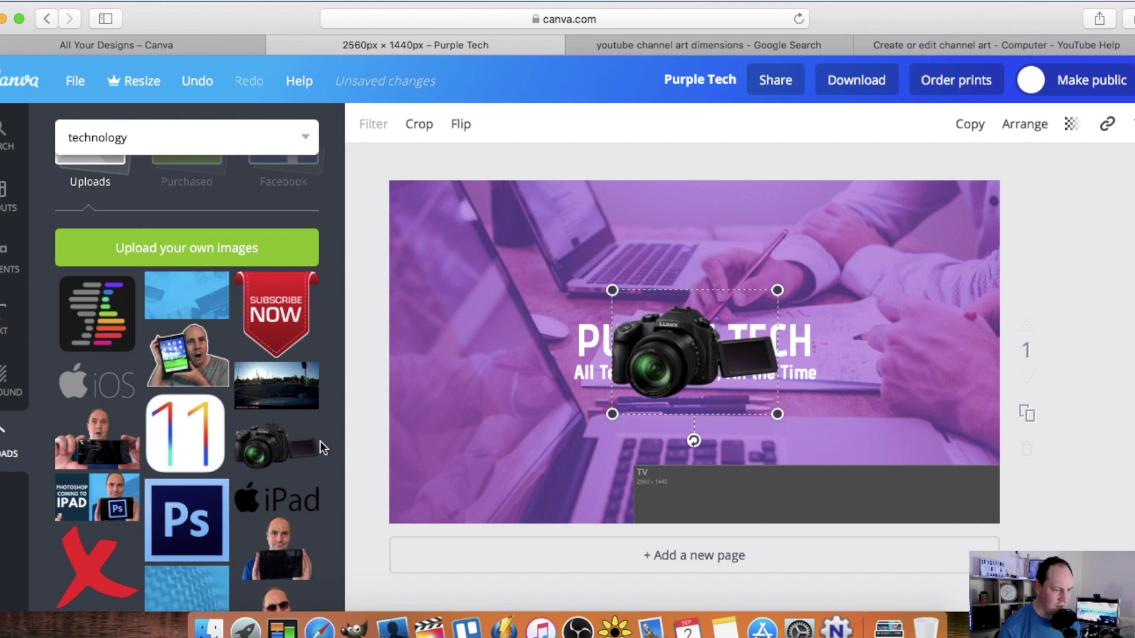
drag(698, 363, 483, 365)
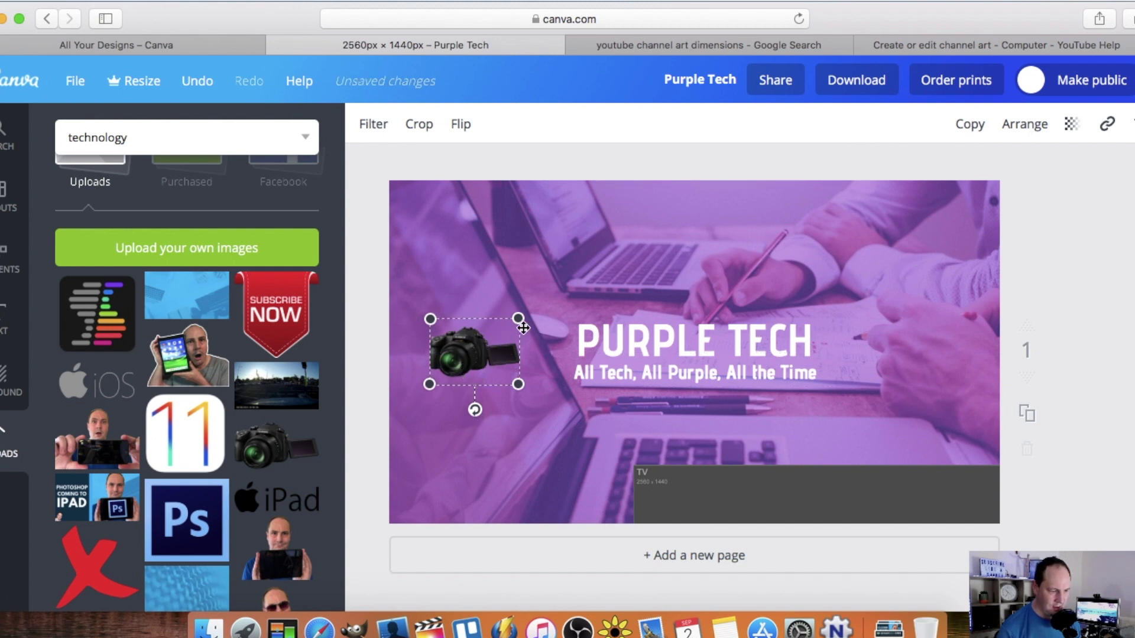
drag(518, 319, 531, 311)
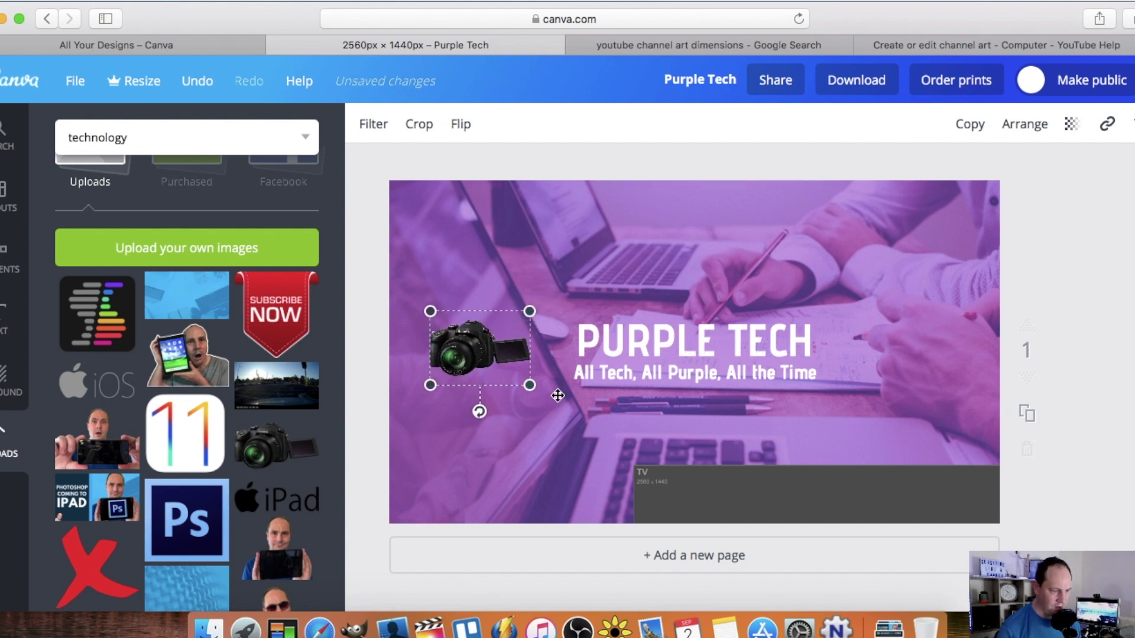
drag(423, 392, 417, 391)
click(1093, 296)
Move the size-guide template back over the canvas and send it backward.
drag(924, 504, 684, 221)
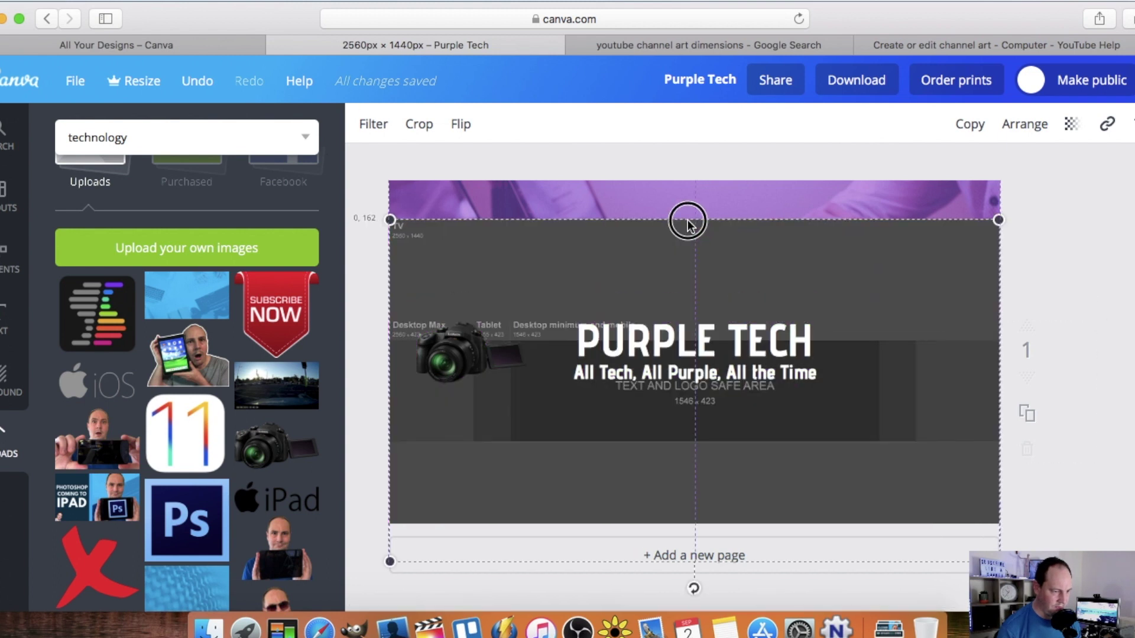
click(1025, 124)
click(996, 204)
Position the camera next to the PURPLE TECH heading, layered behind the subheading text.
drag(507, 360, 560, 356)
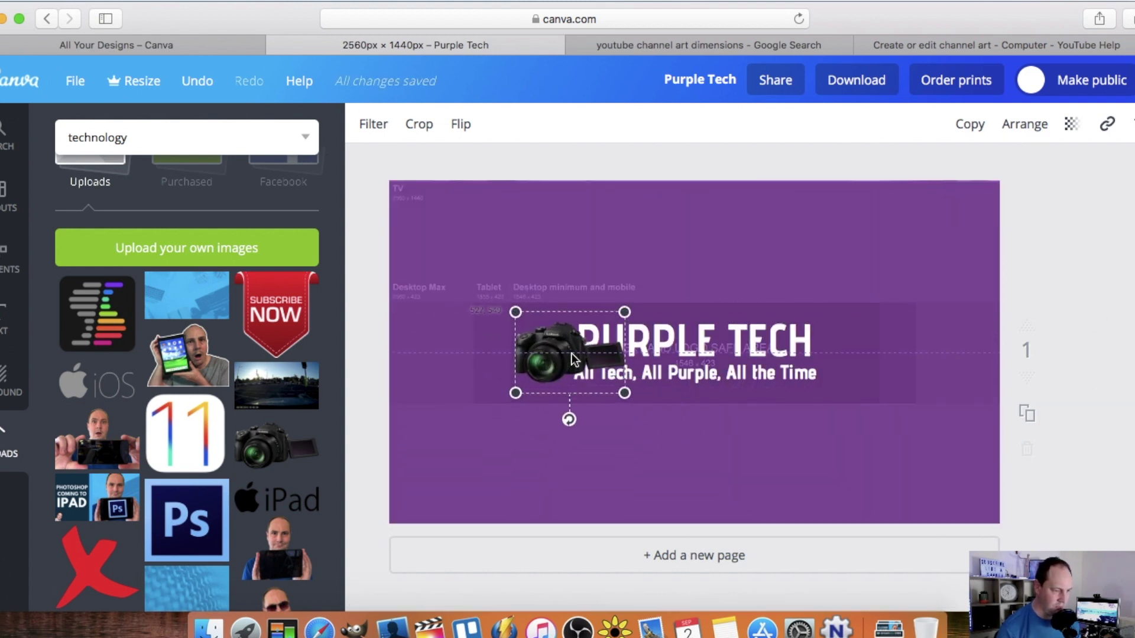
click(1025, 124)
click(1020, 204)
click(1075, 219)
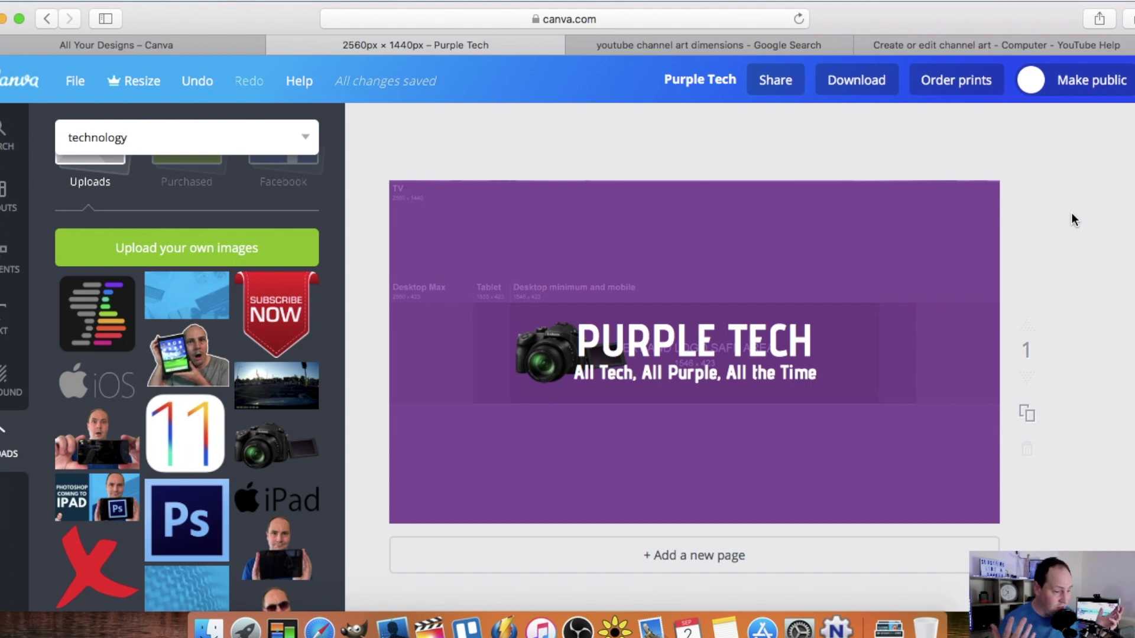
Try the Twitch icon beside the title, remove it, and place the iPad image right of the title.
scroll(266, 330, down, 2)
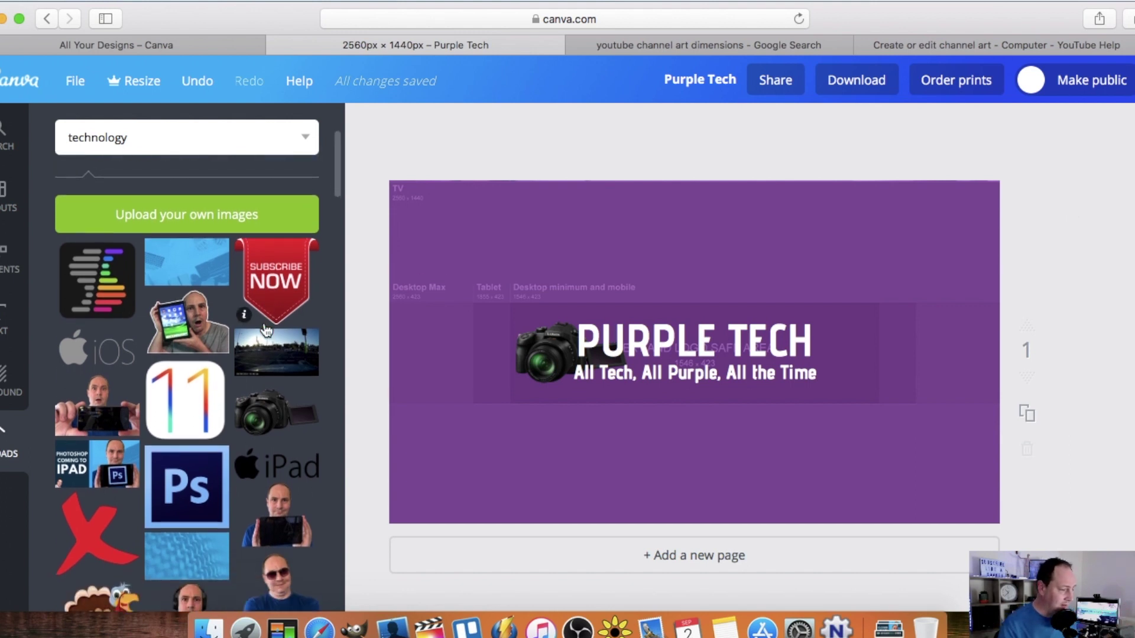
scroll(264, 329, down, 10)
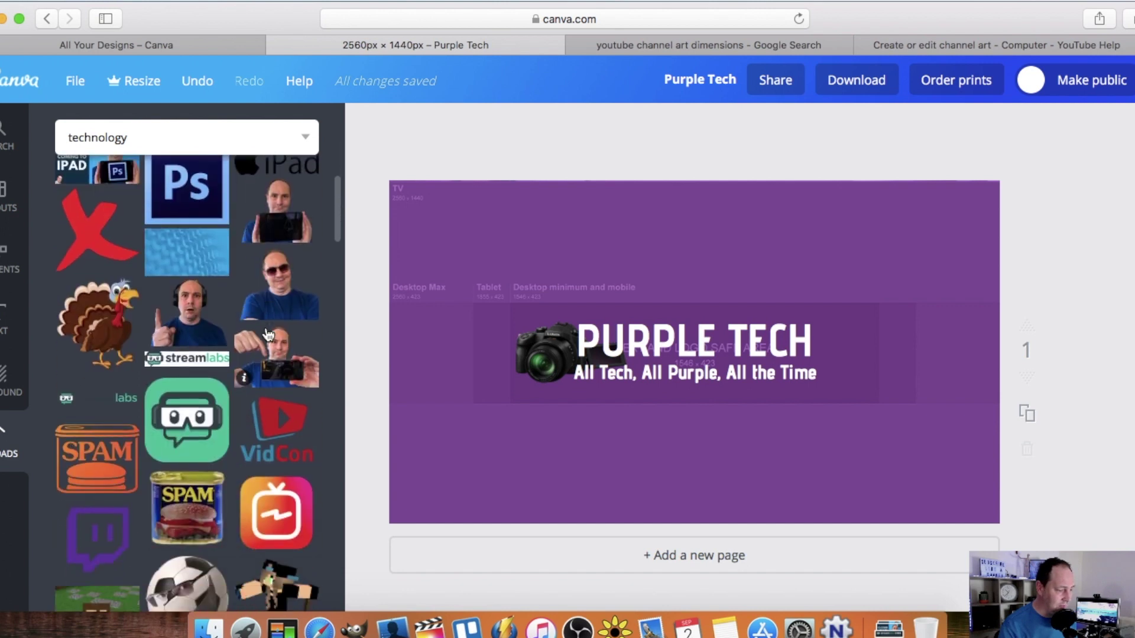
scroll(269, 335, down, 5)
scroll(261, 331, up, 6)
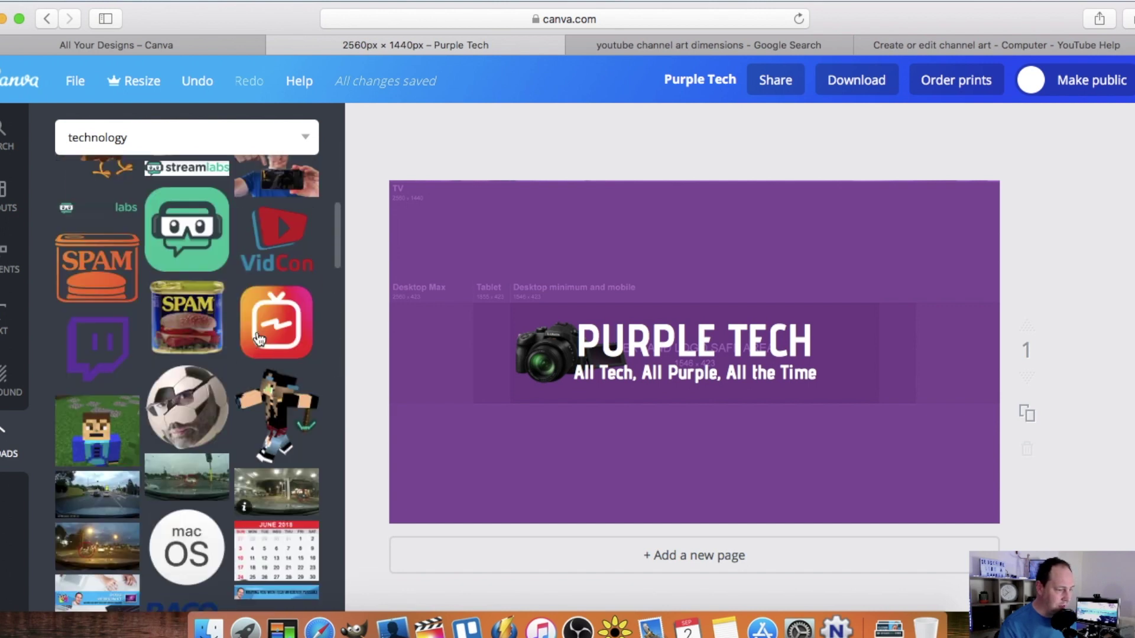
drag(103, 357, 864, 354)
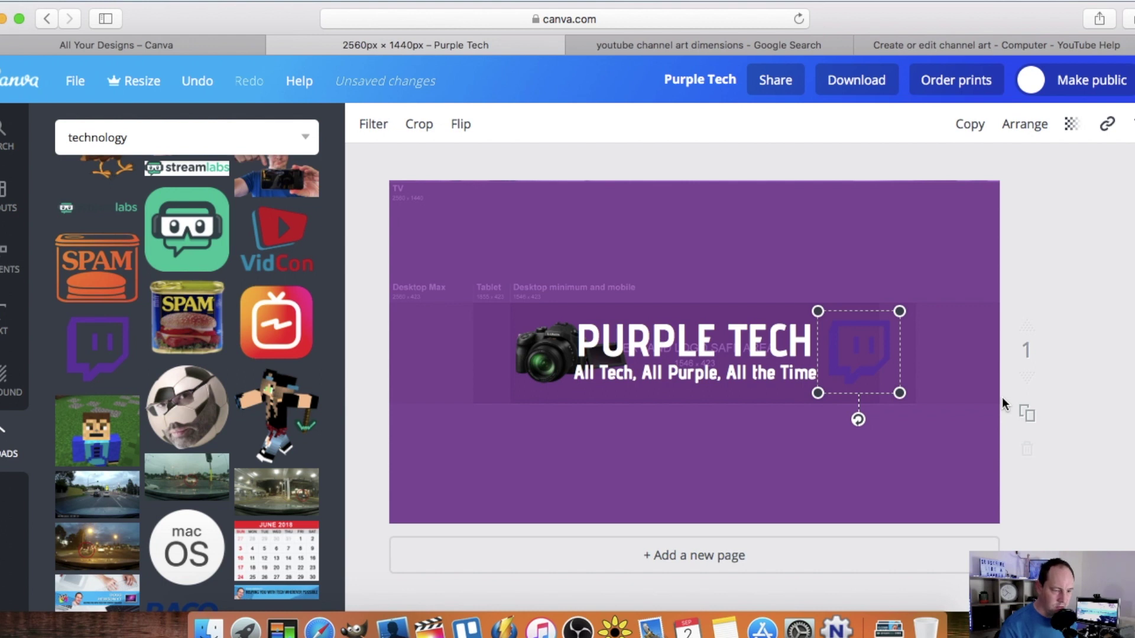
click(1132, 127)
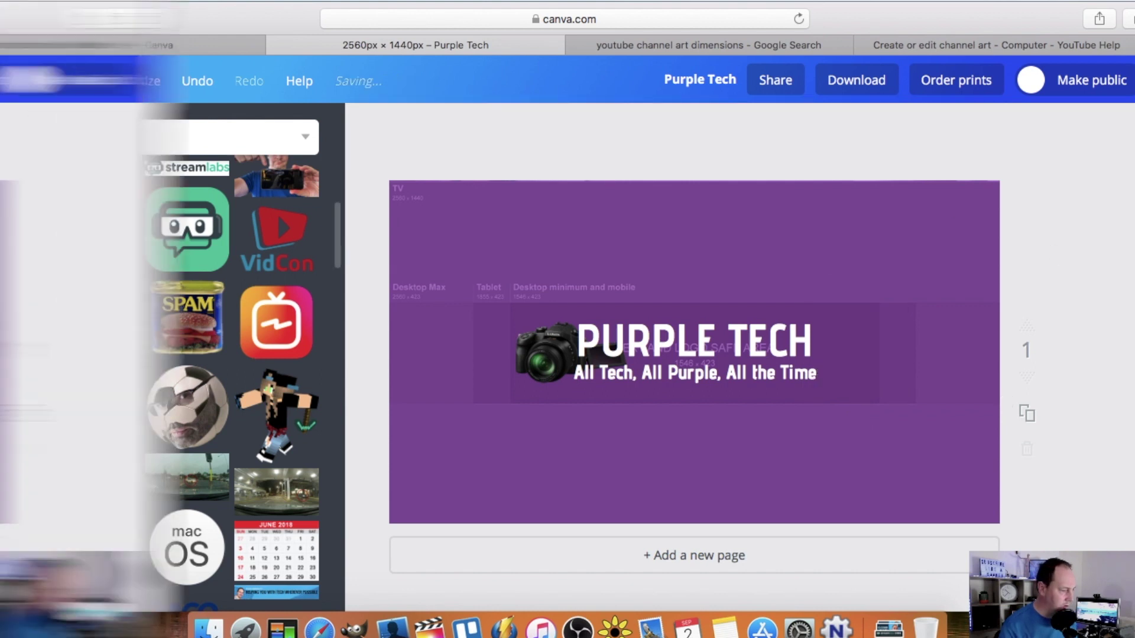
scroll(120, 462, down, 10)
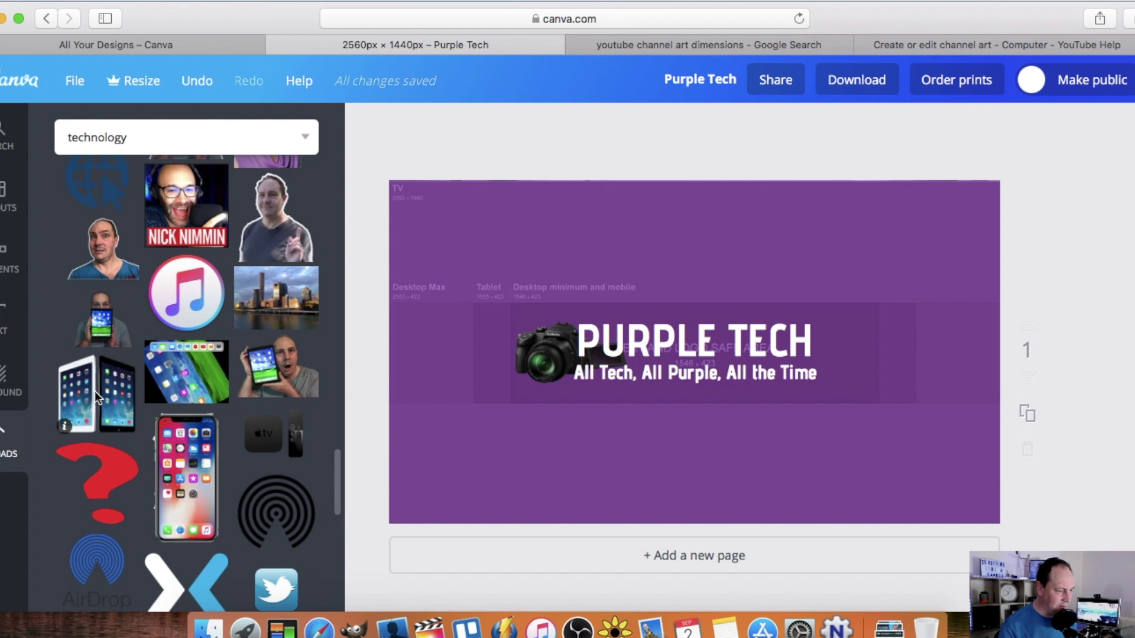
click(95, 391)
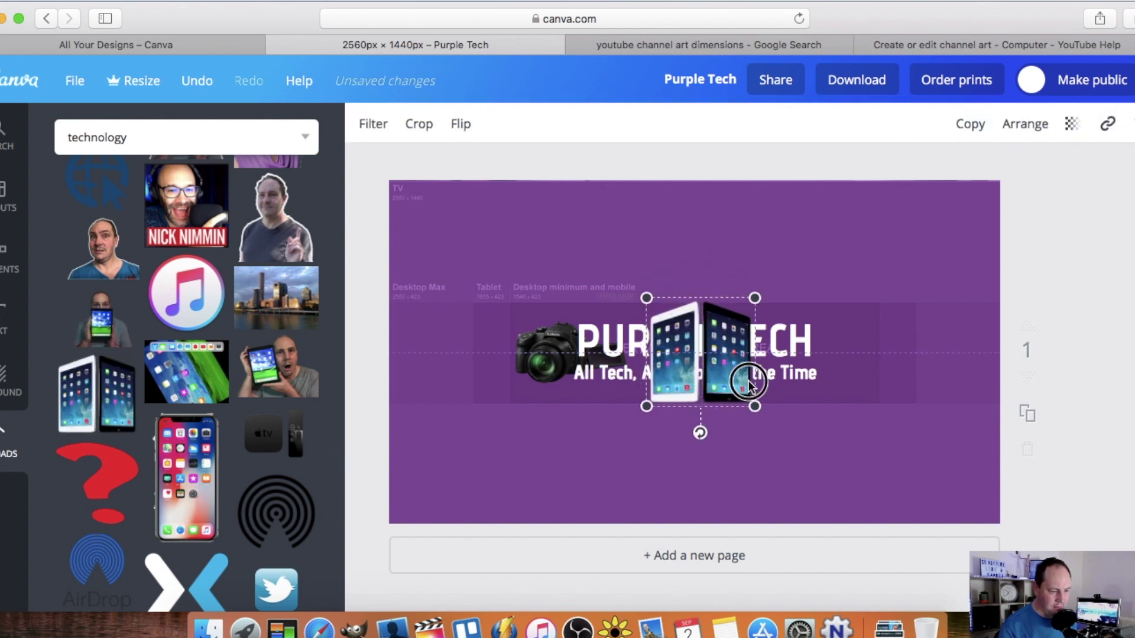
drag(747, 383, 914, 370)
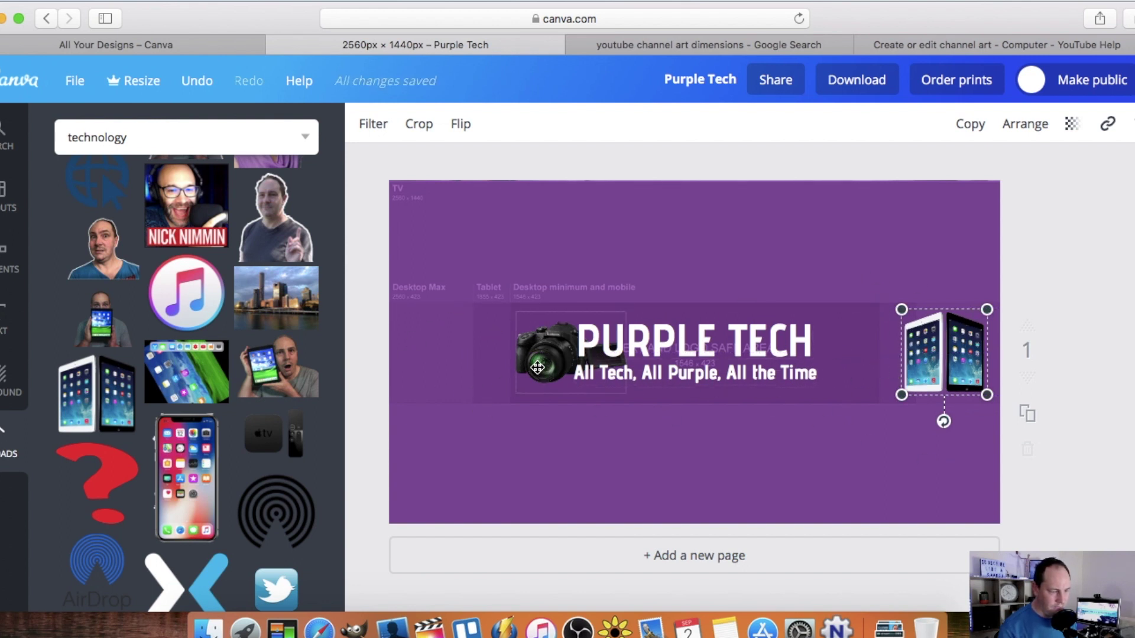
Move the camera image out to the banner's left edge and resize it.
drag(533, 358, 416, 359)
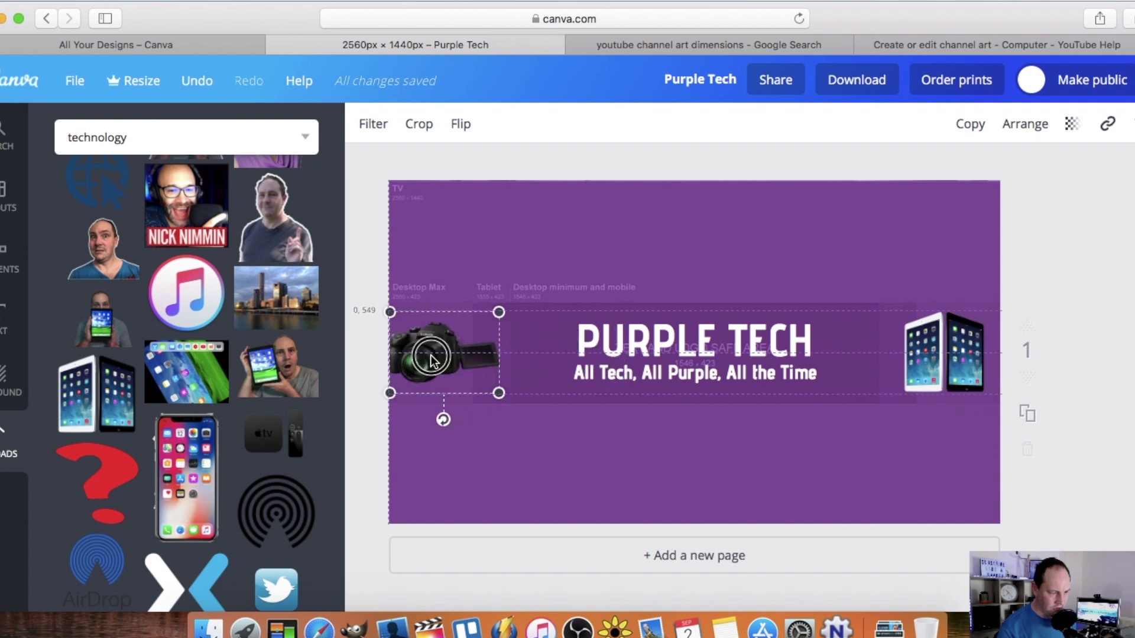
mouse_move(507, 312)
mouse_down()
mouse_move(483, 334)
mouse_move(511, 318)
mouse_up()
click(1083, 303)
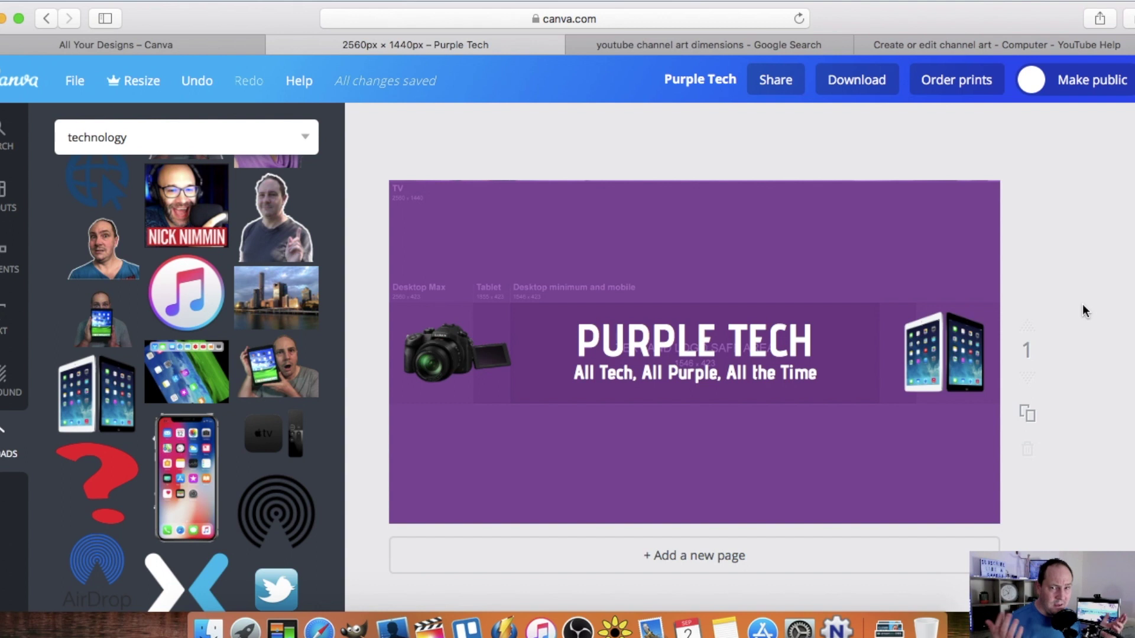
Send the purple guide overlay backward and drag it off the tech photo.
click(997, 185)
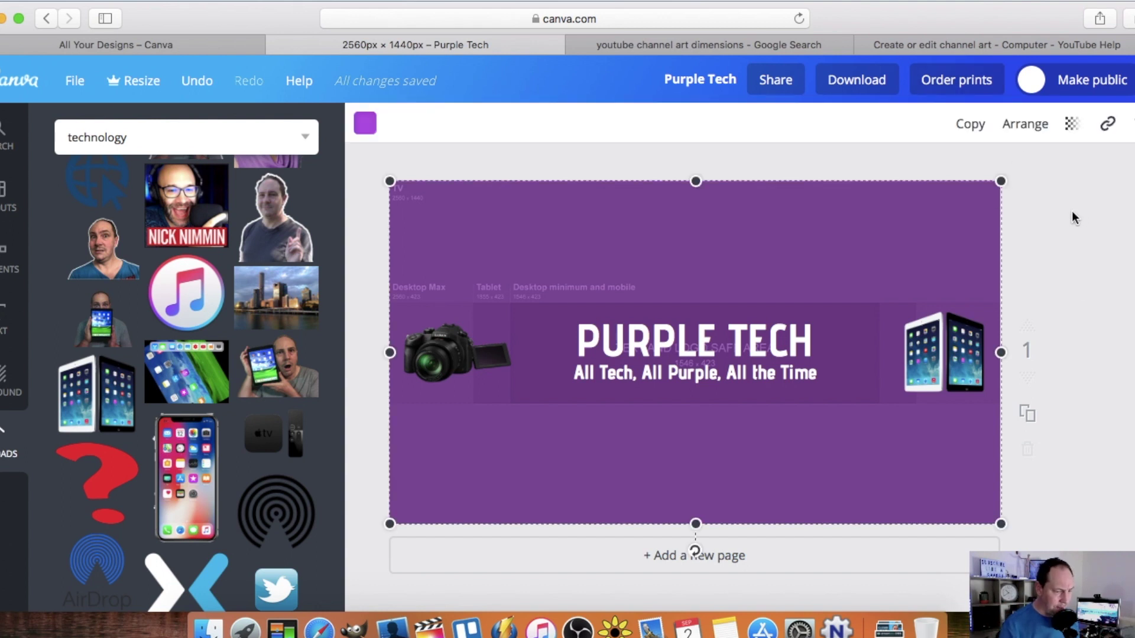
click(1025, 125)
click(1013, 207)
drag(834, 269, 817, 492)
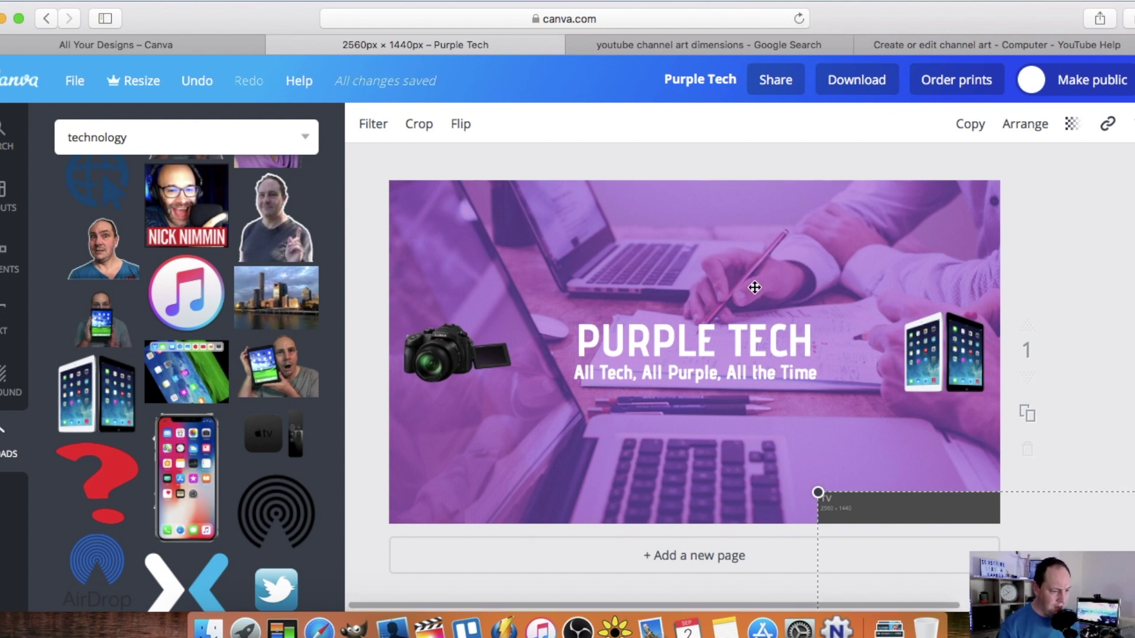
Change the PURPLE TECH title and the subtitle text colour to black.
click(767, 338)
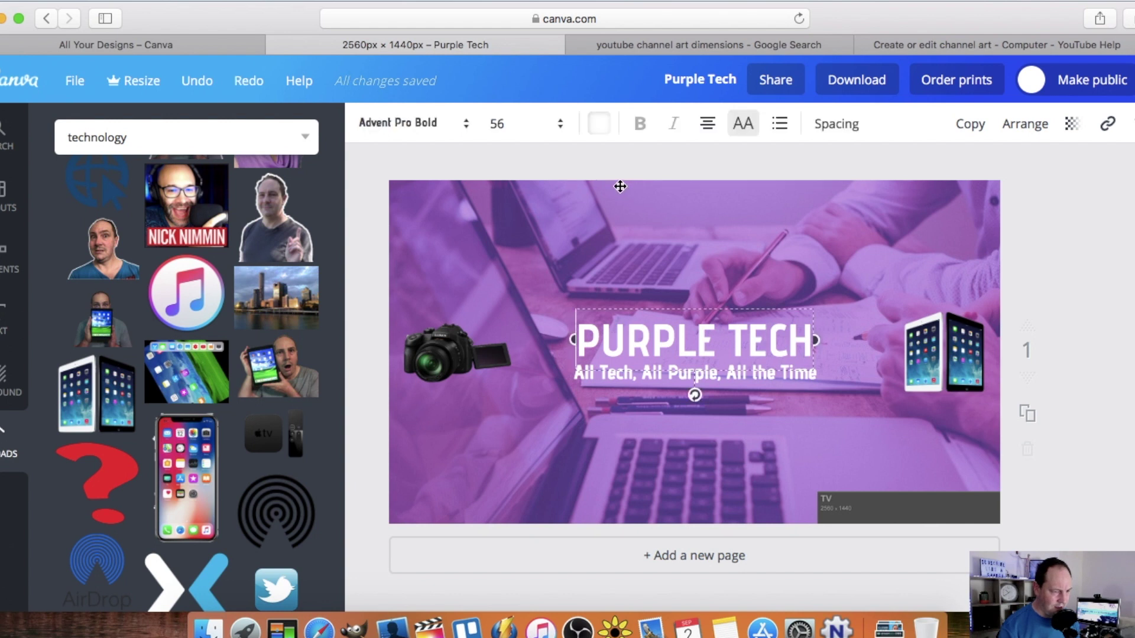
click(598, 124)
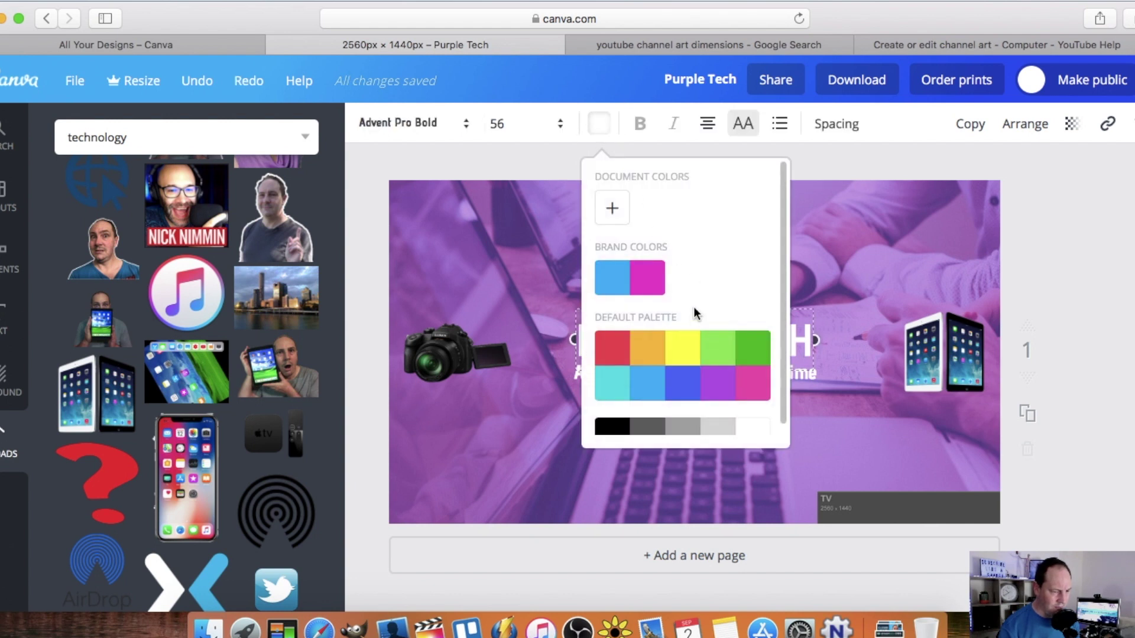
click(725, 382)
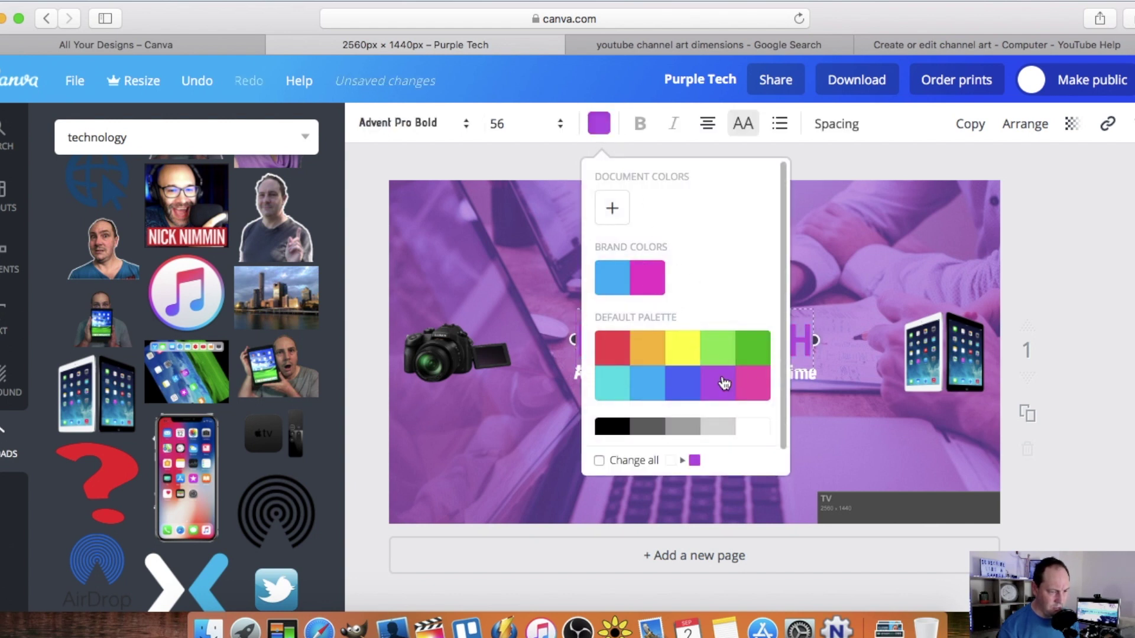
click(611, 426)
click(695, 373)
click(599, 124)
click(615, 425)
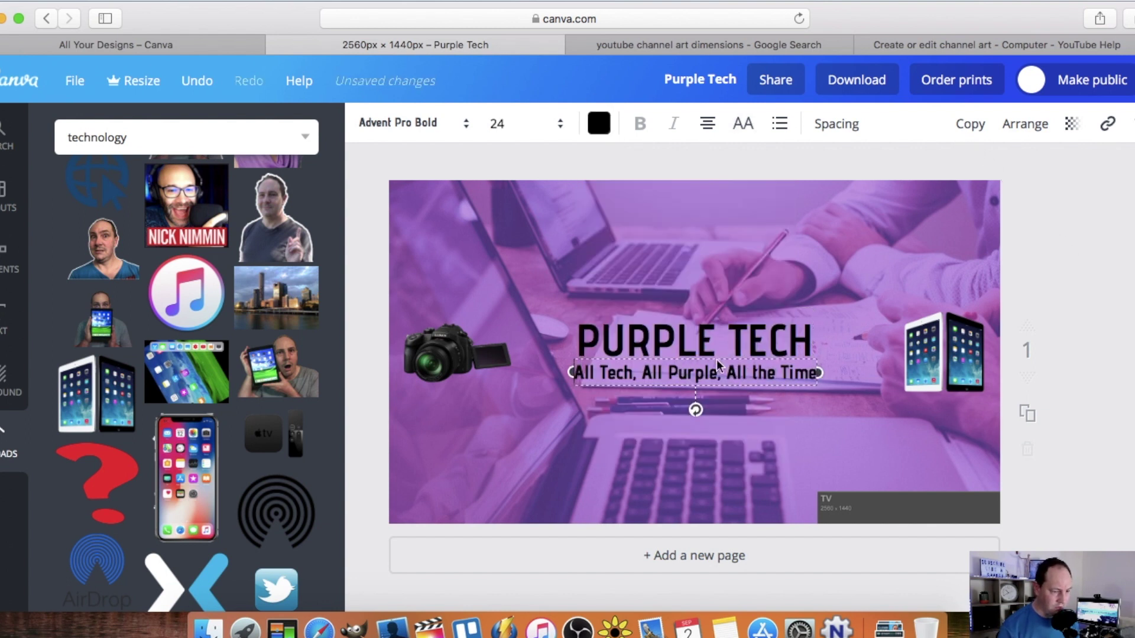
click(799, 372)
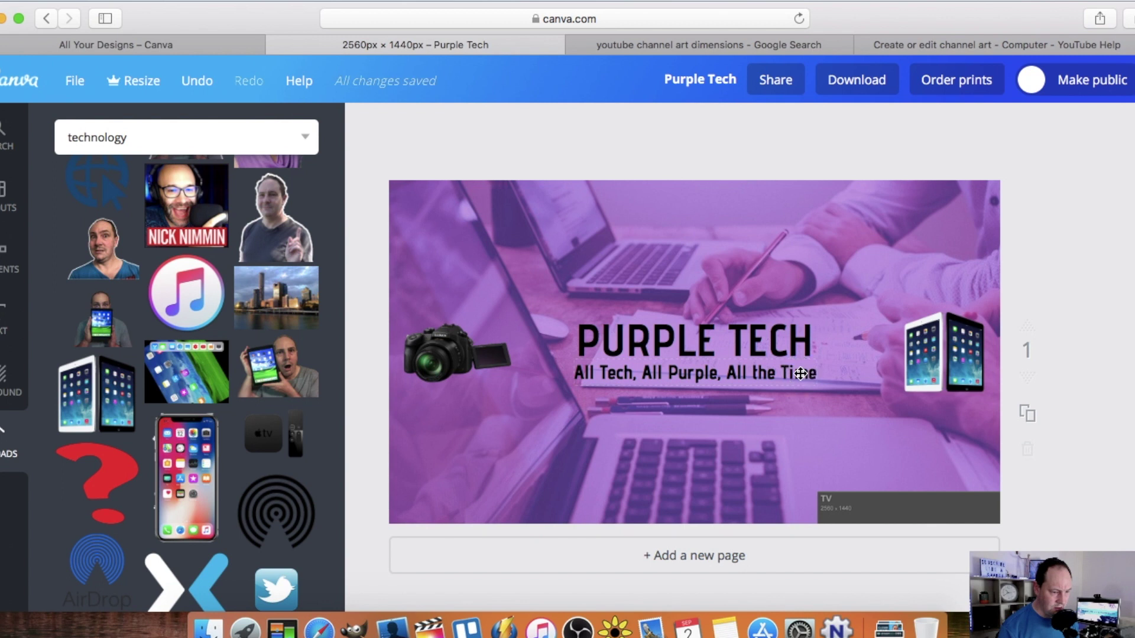
Lower the subtitle's transparency to about 70 to soften its black text.
key(super+z)
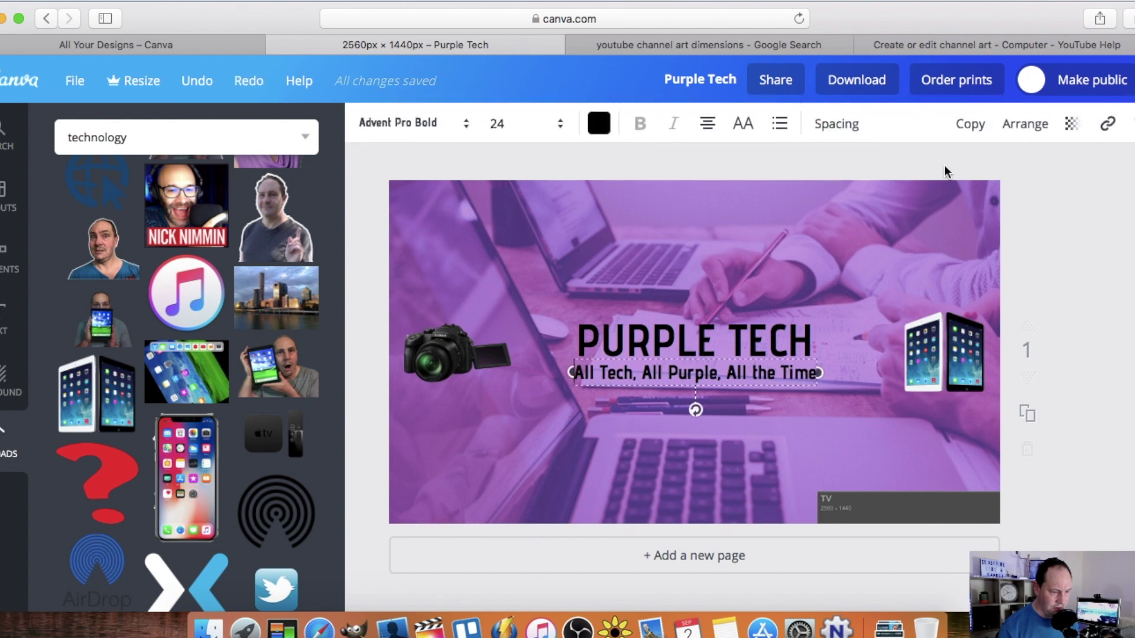
click(1073, 126)
drag(1038, 184, 1004, 180)
click(1109, 326)
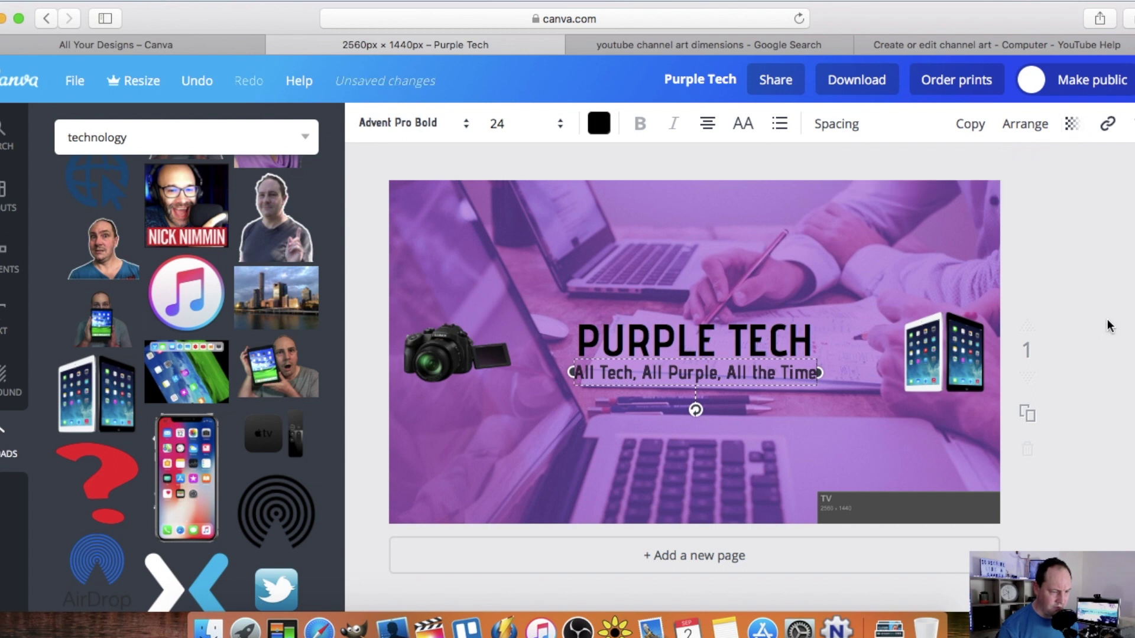
click(1128, 317)
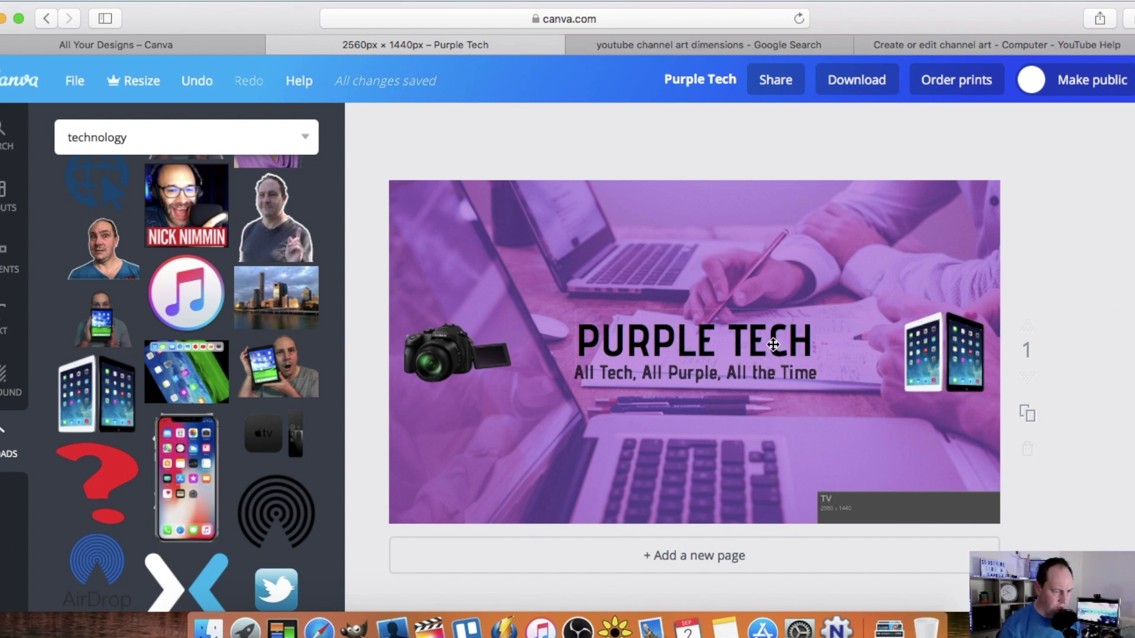
Duplicate the PURPLE TECH title, make the copy white, and set its transparency to 69.
key(super+z)
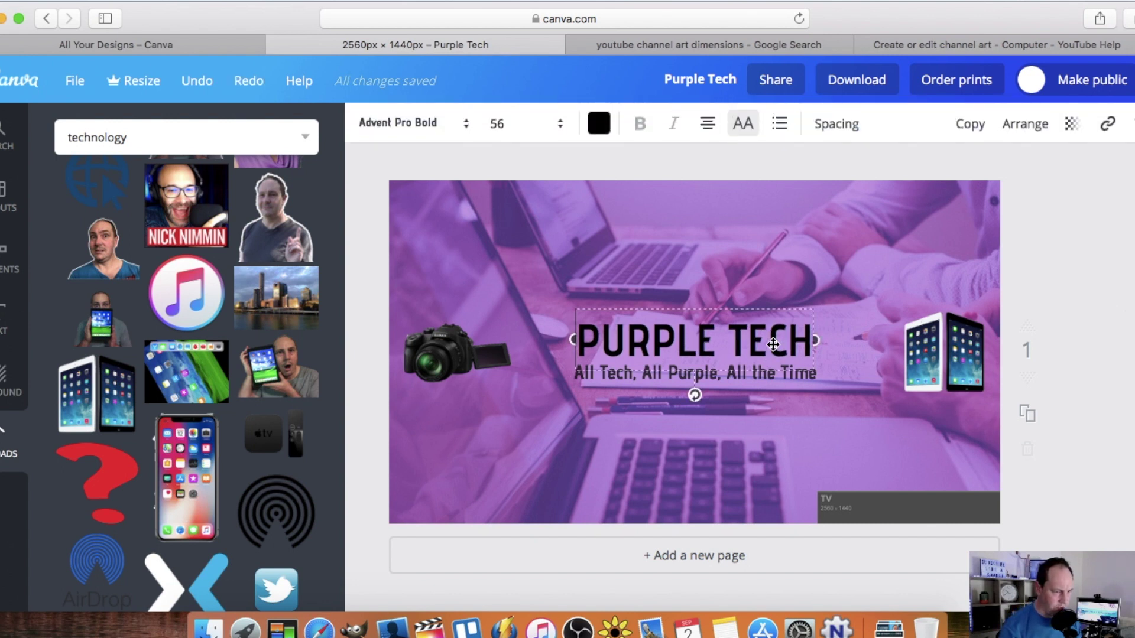
click(967, 130)
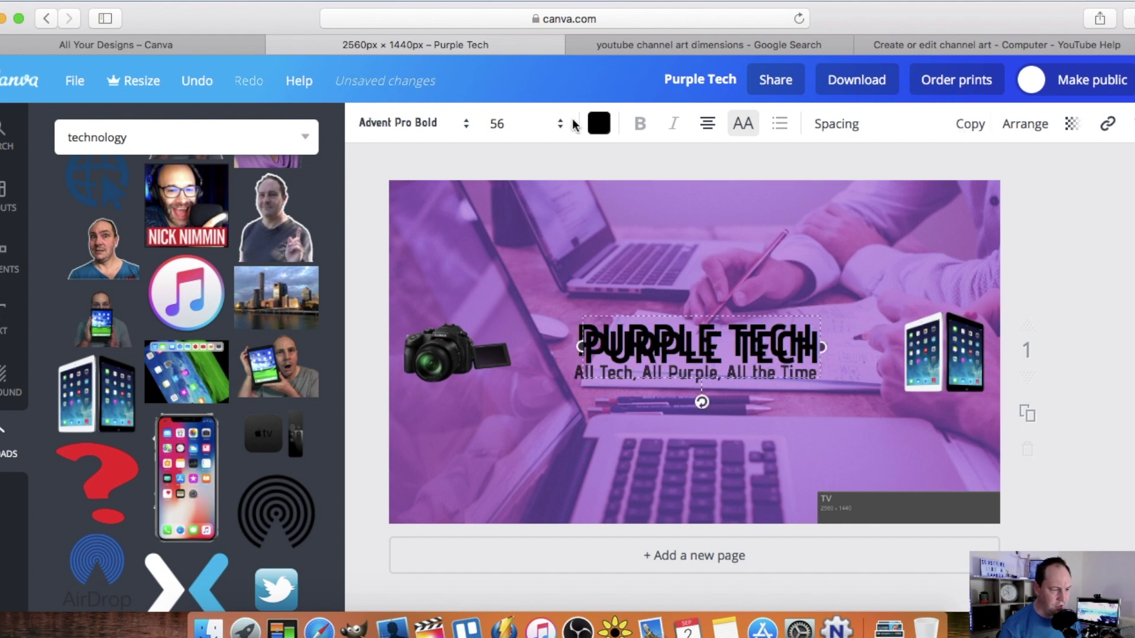
click(599, 123)
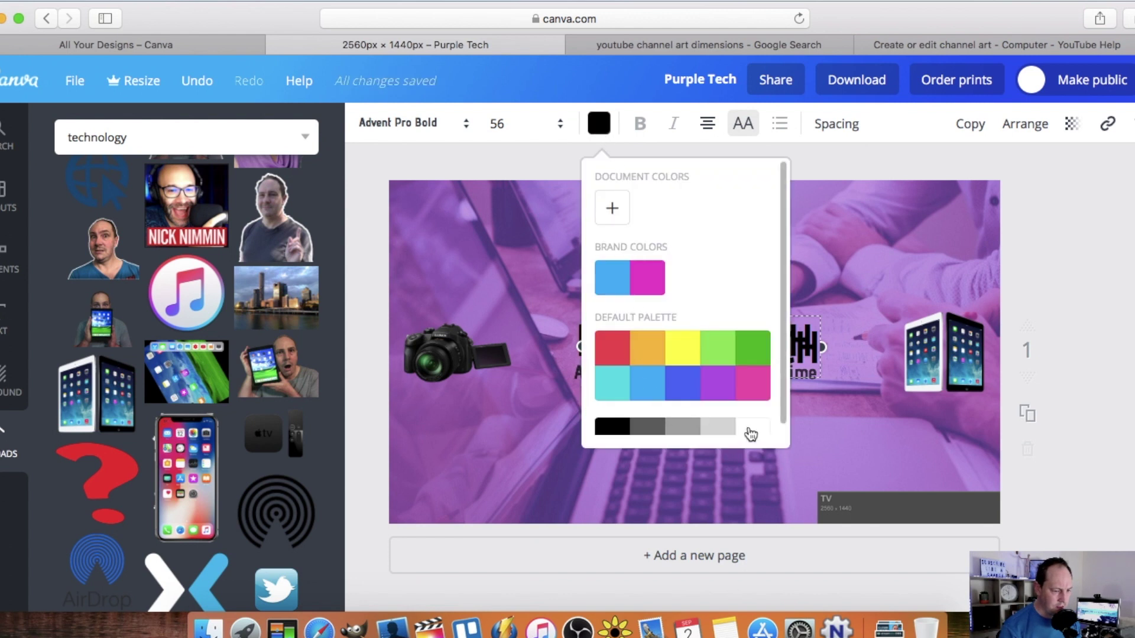
click(751, 435)
click(599, 124)
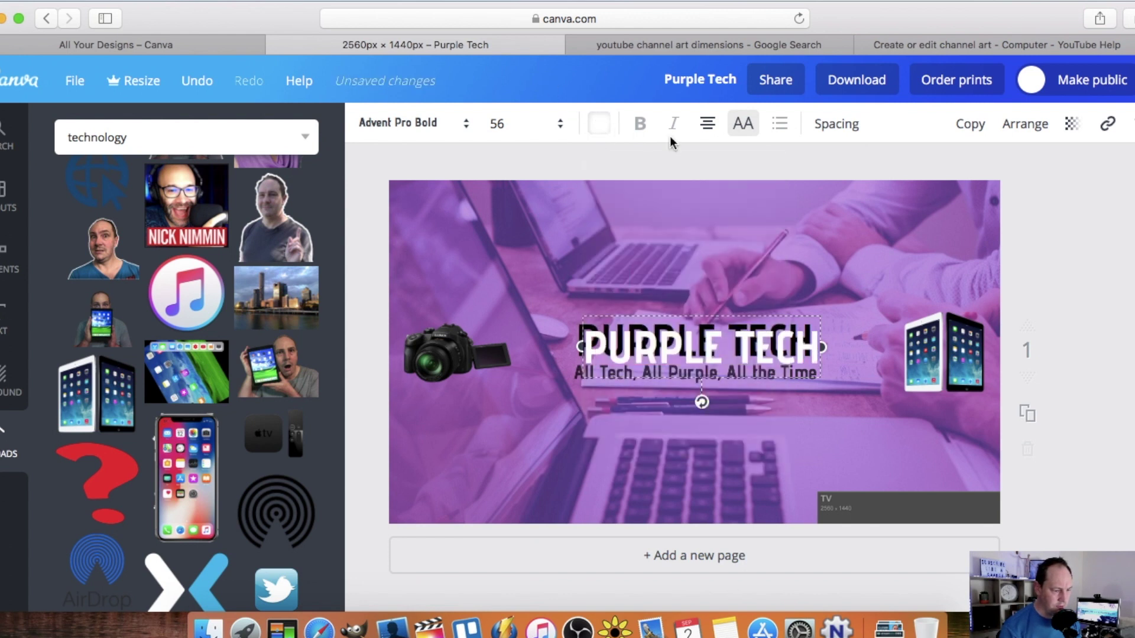
click(1072, 125)
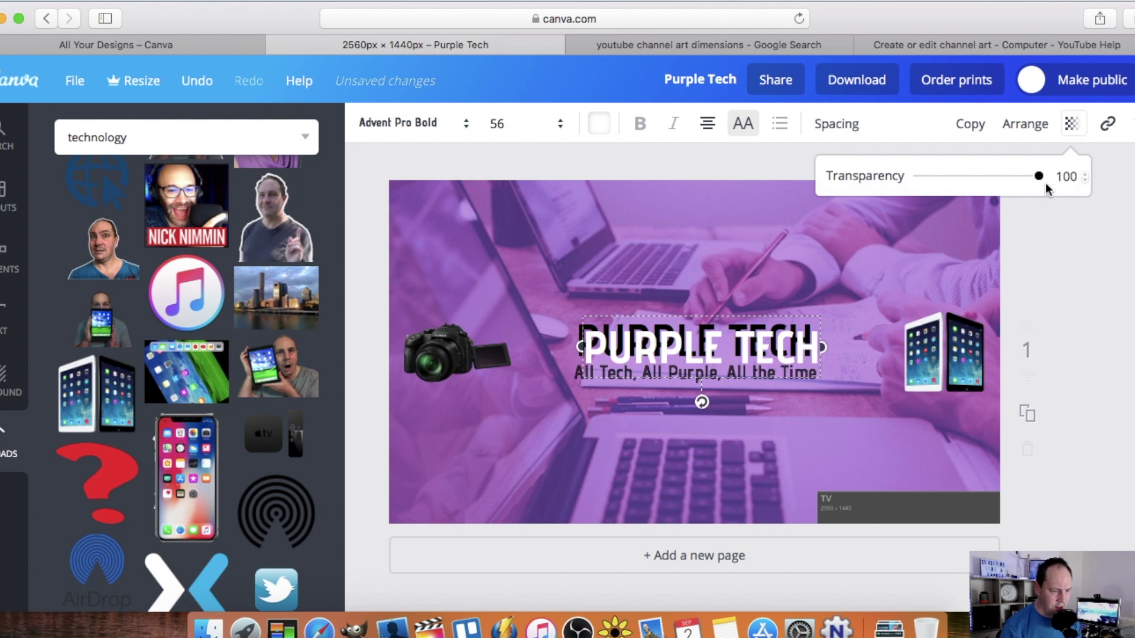
drag(1039, 176, 1005, 178)
click(1130, 278)
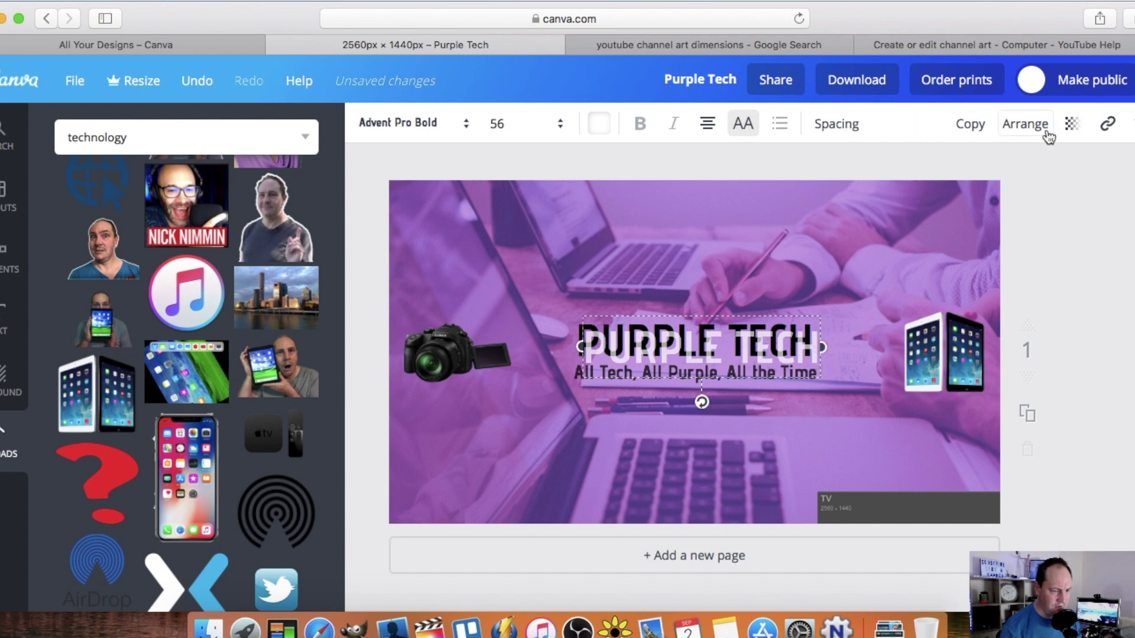
Send the white copy behind the black title and offset it slightly up-left like a shadow.
click(1025, 126)
click(993, 202)
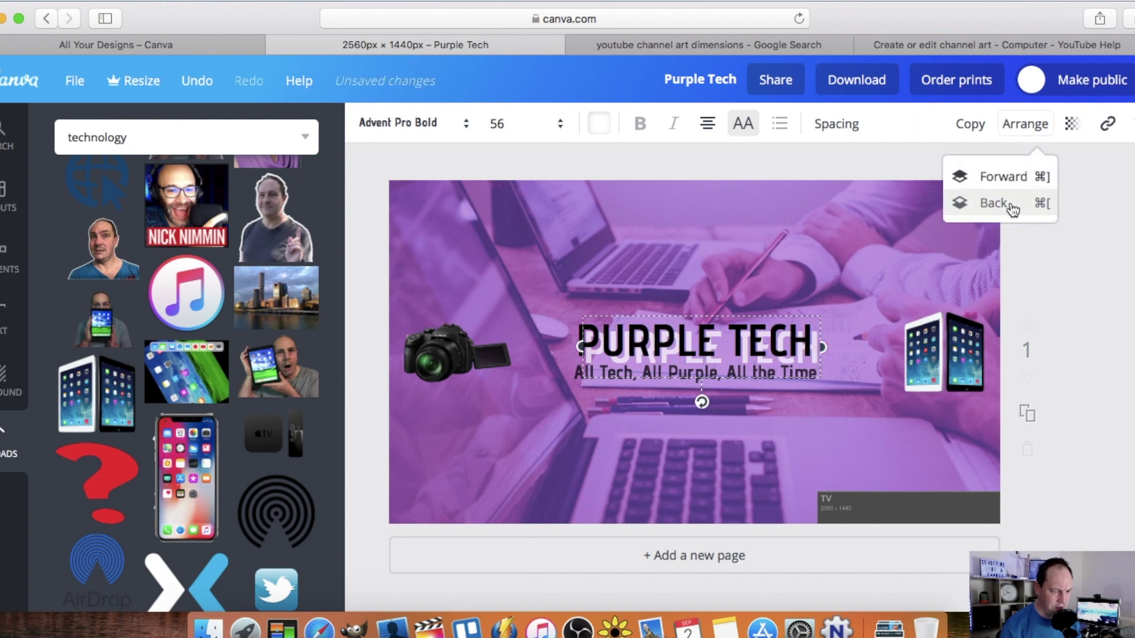
key(Left)
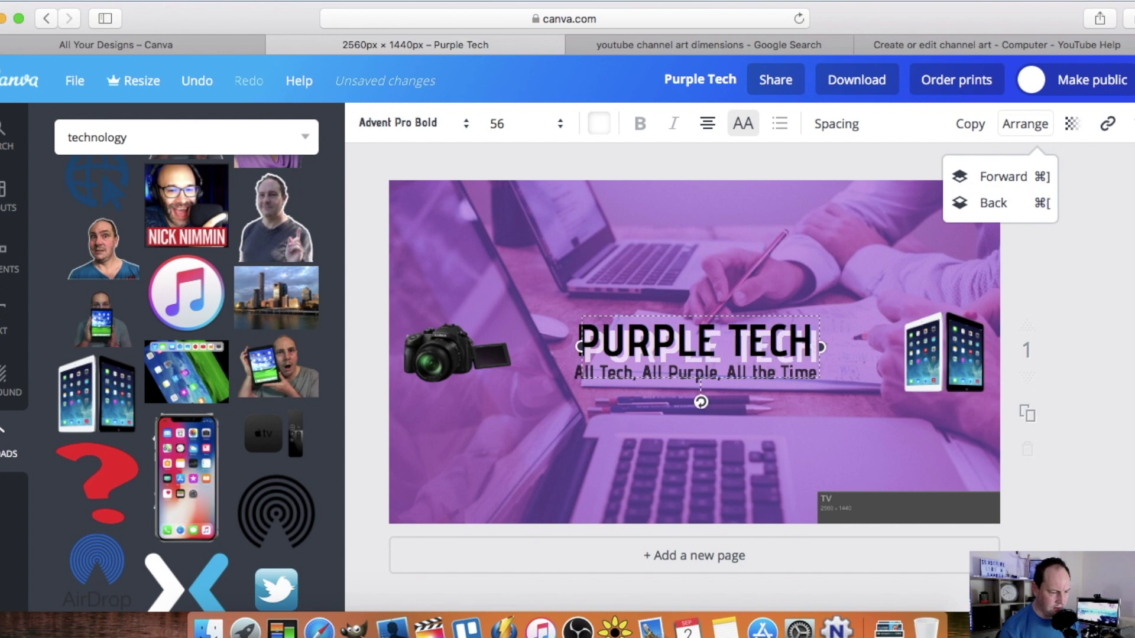
key(Up)
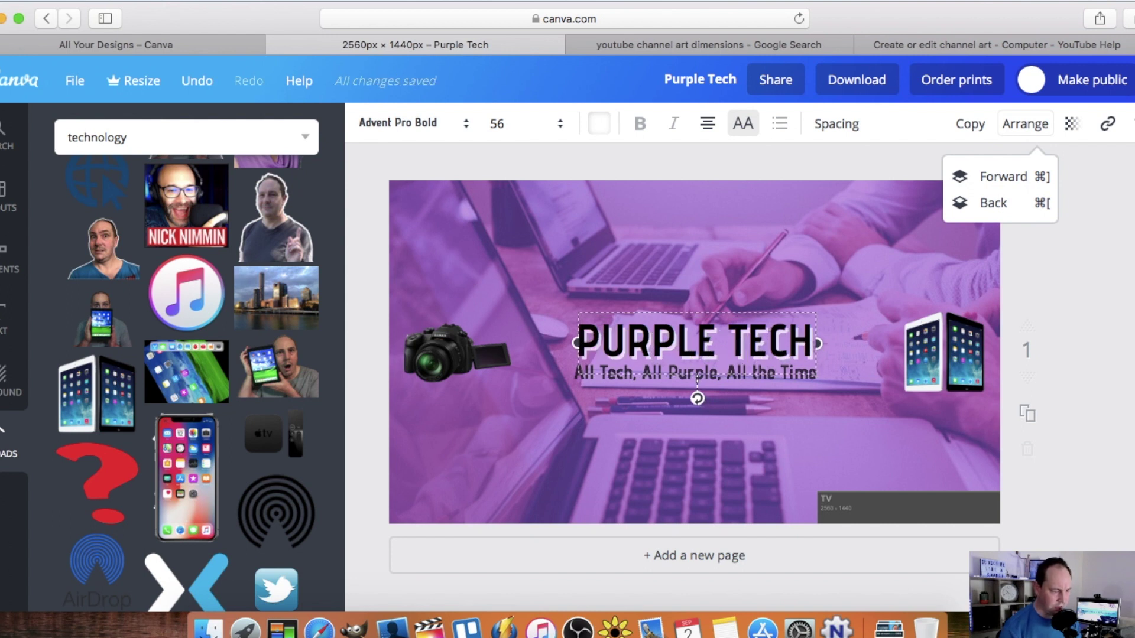
key(Up)
key(Left)
key(Right)
key(Right)
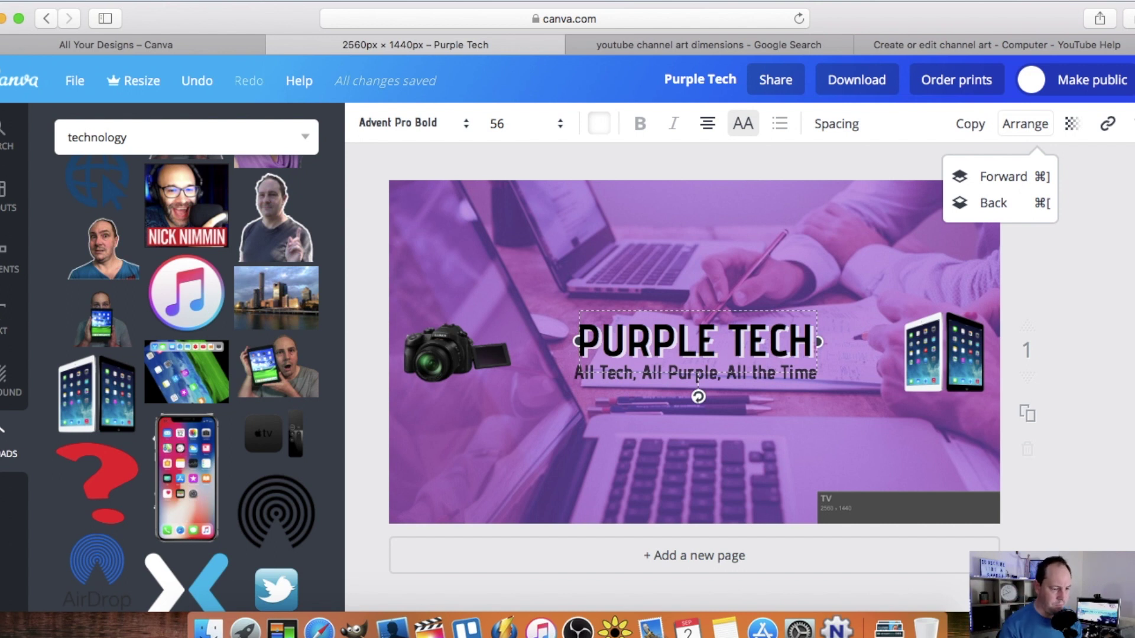
click(1123, 244)
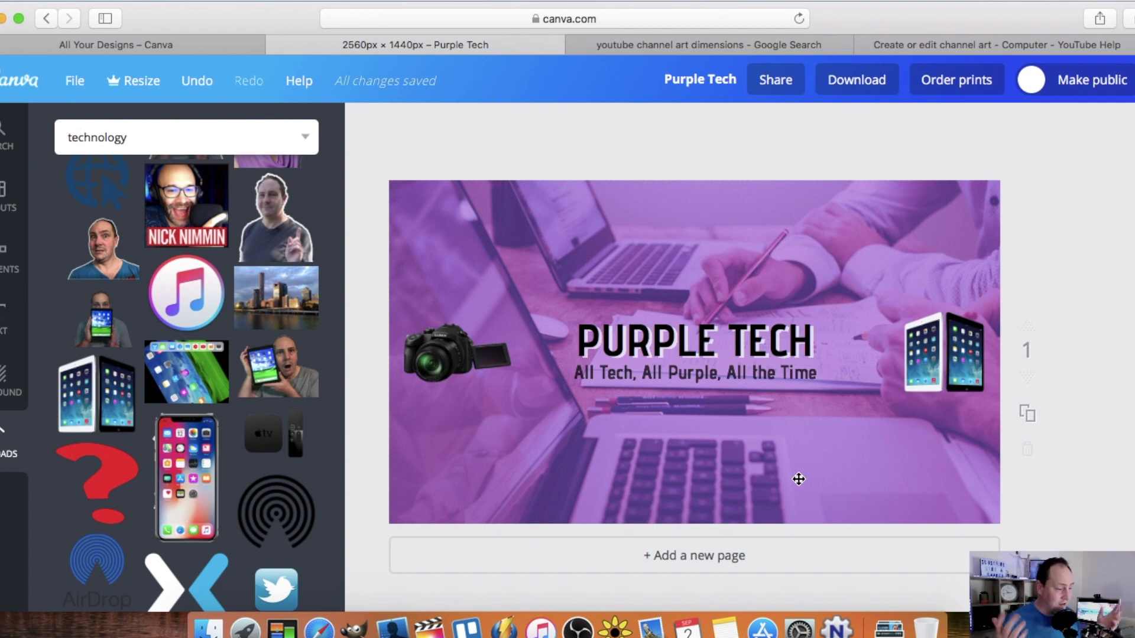
Delete the iPad picture and place a smaller Apple TV picture right of the title.
click(939, 361)
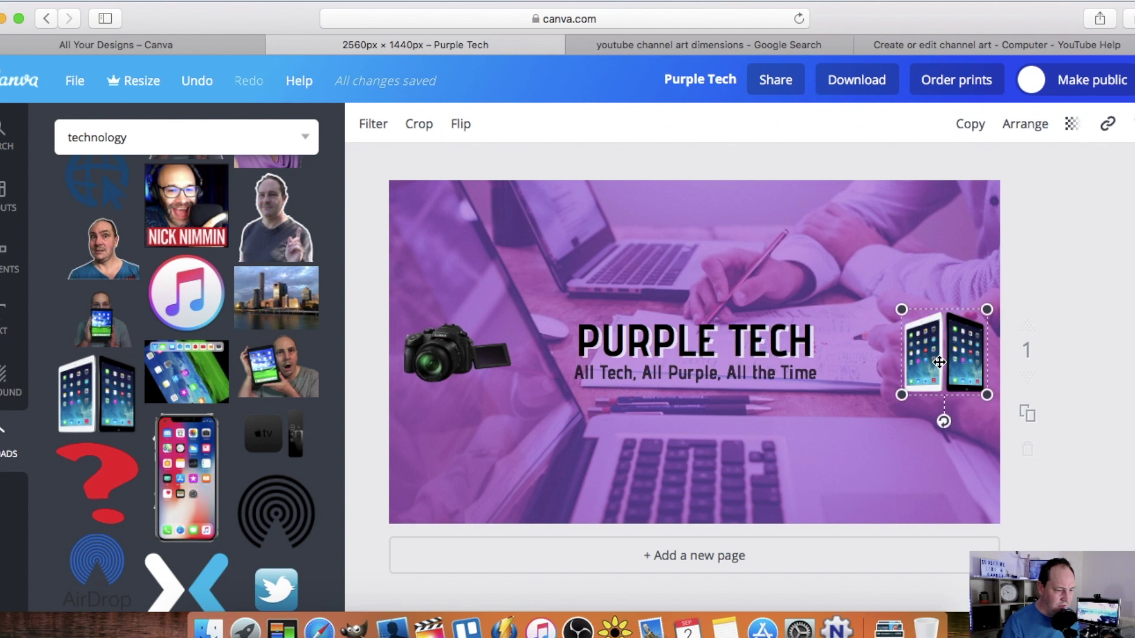
click(1131, 124)
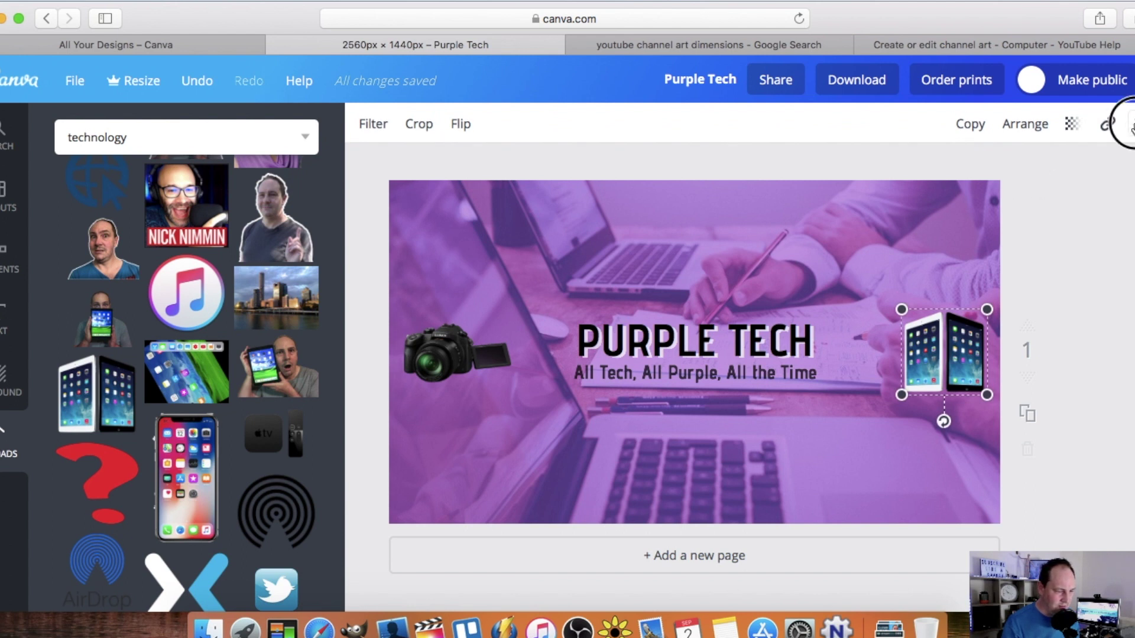
click(279, 438)
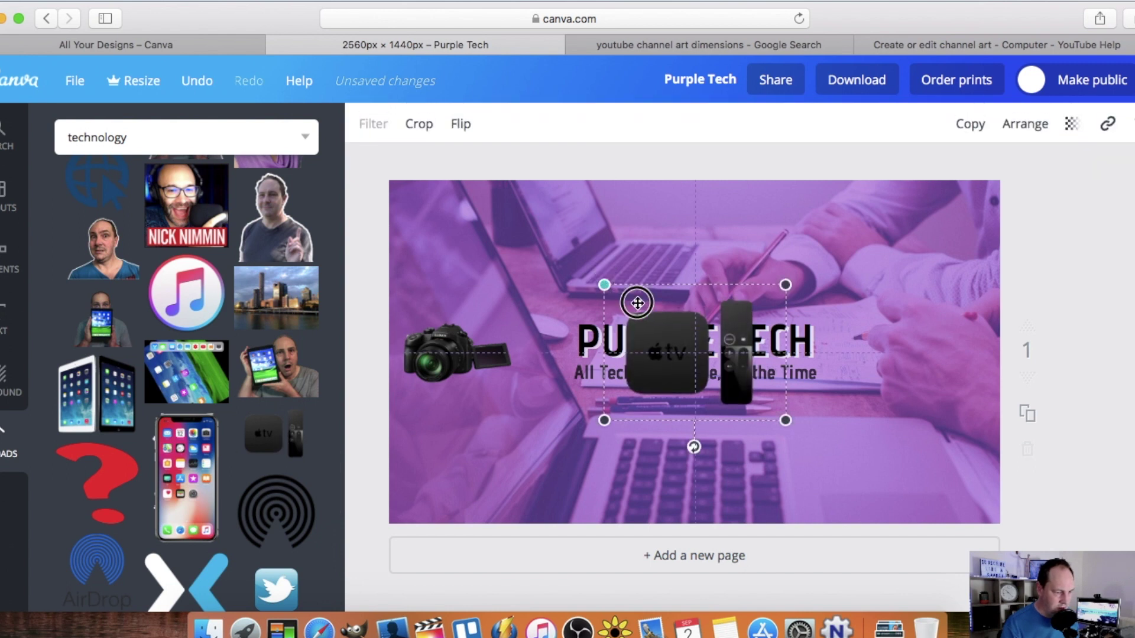
drag(638, 303, 911, 346)
click(1095, 339)
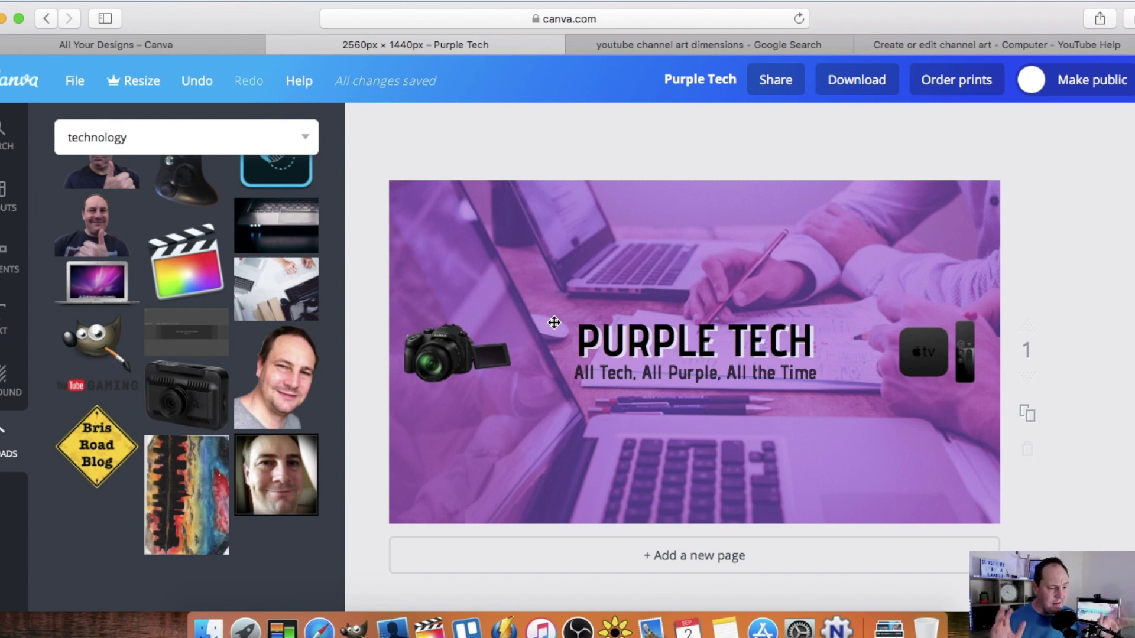
Add the YouTube channel-art template, stretch it over the canvas, and send it to the back.
click(186, 332)
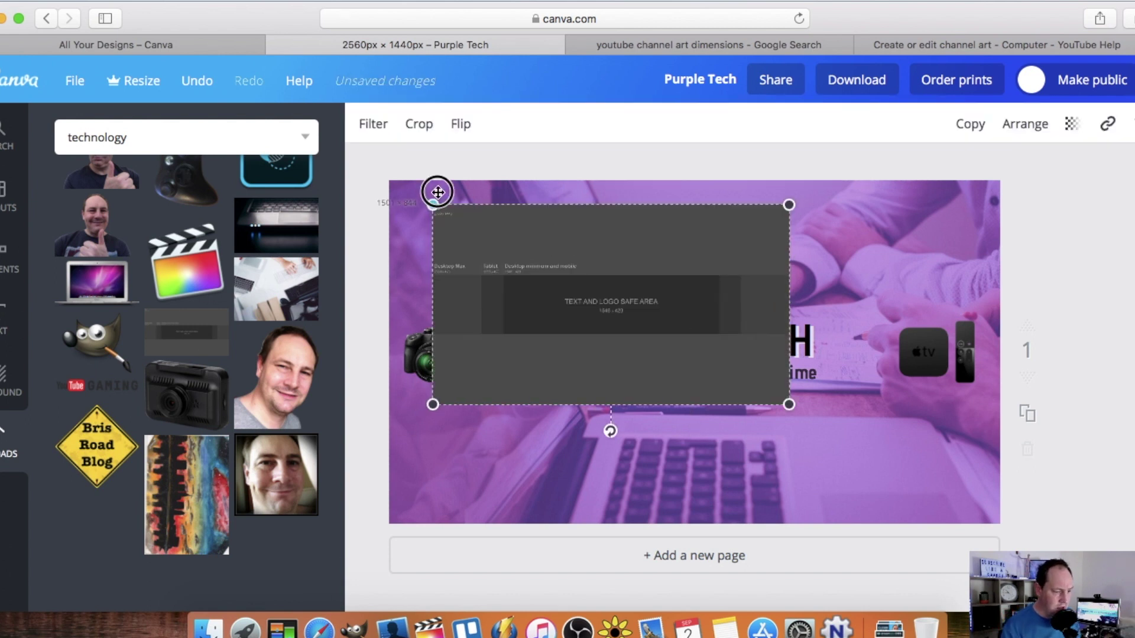
drag(431, 203, 391, 183)
drag(788, 400, 999, 523)
click(1025, 124)
click(995, 204)
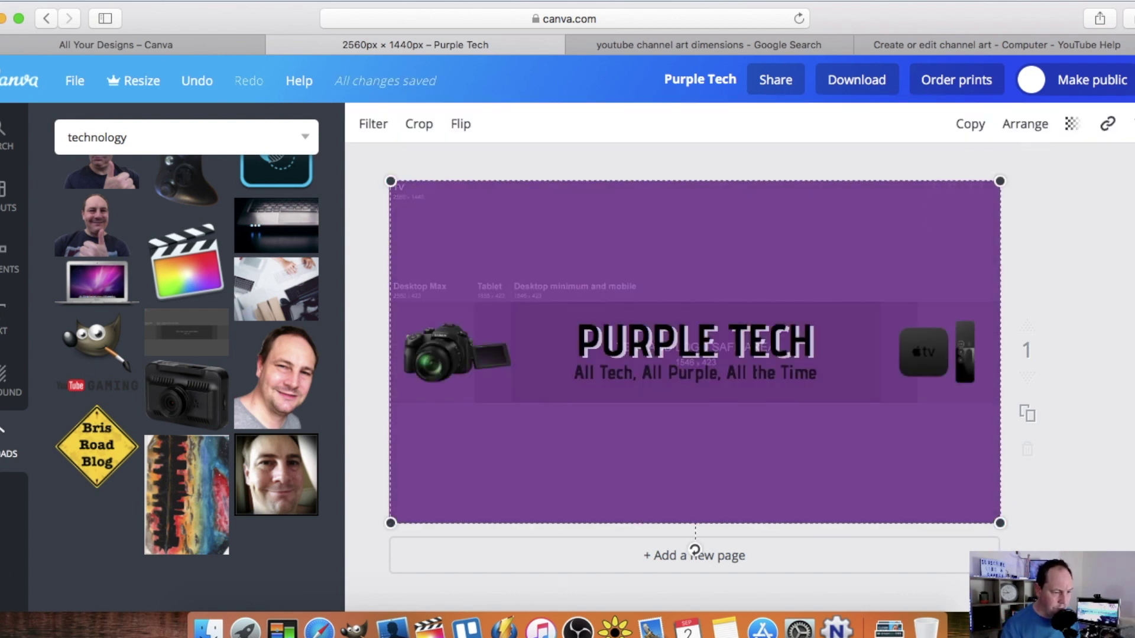
Add a square shape and resize it into a full-width strip across the banner's middle.
click(3, 272)
click(96, 350)
click(101, 482)
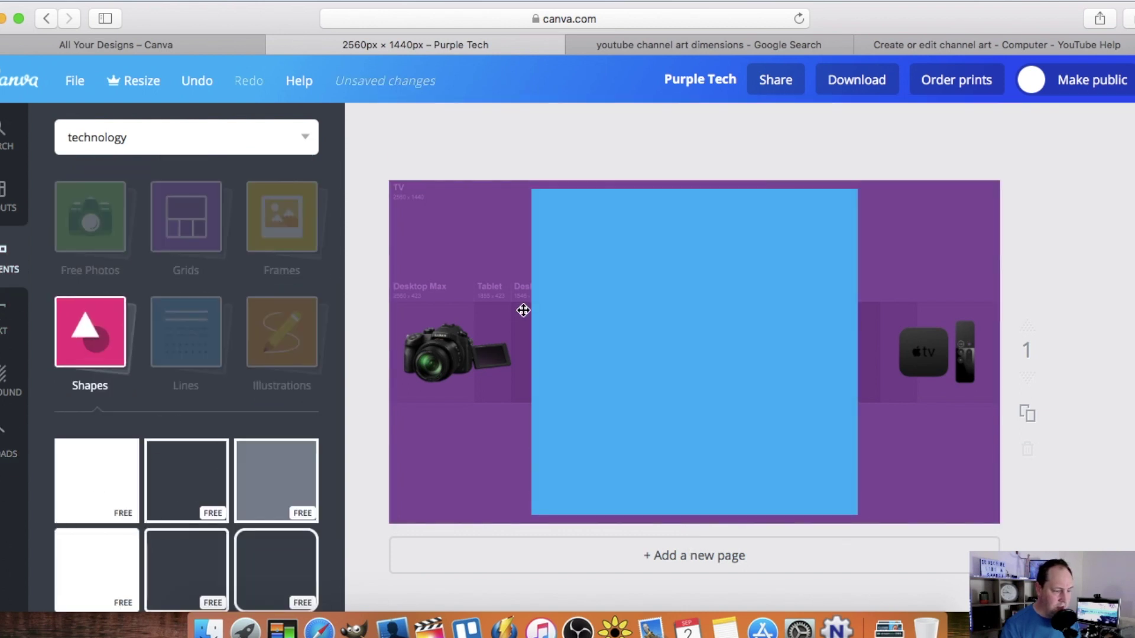
click(523, 310)
drag(717, 187, 712, 303)
drag(695, 514, 720, 401)
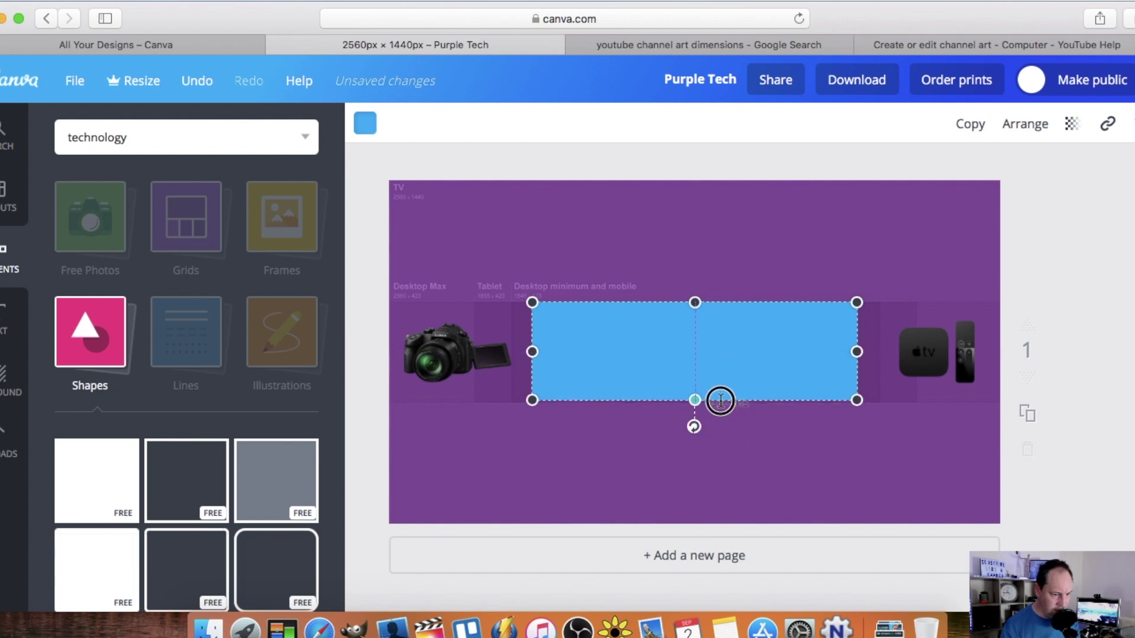
drag(857, 351, 1001, 352)
drag(532, 352, 386, 353)
Send the strip behind the pictures and title and colour it purple.
click(1025, 123)
click(1017, 203)
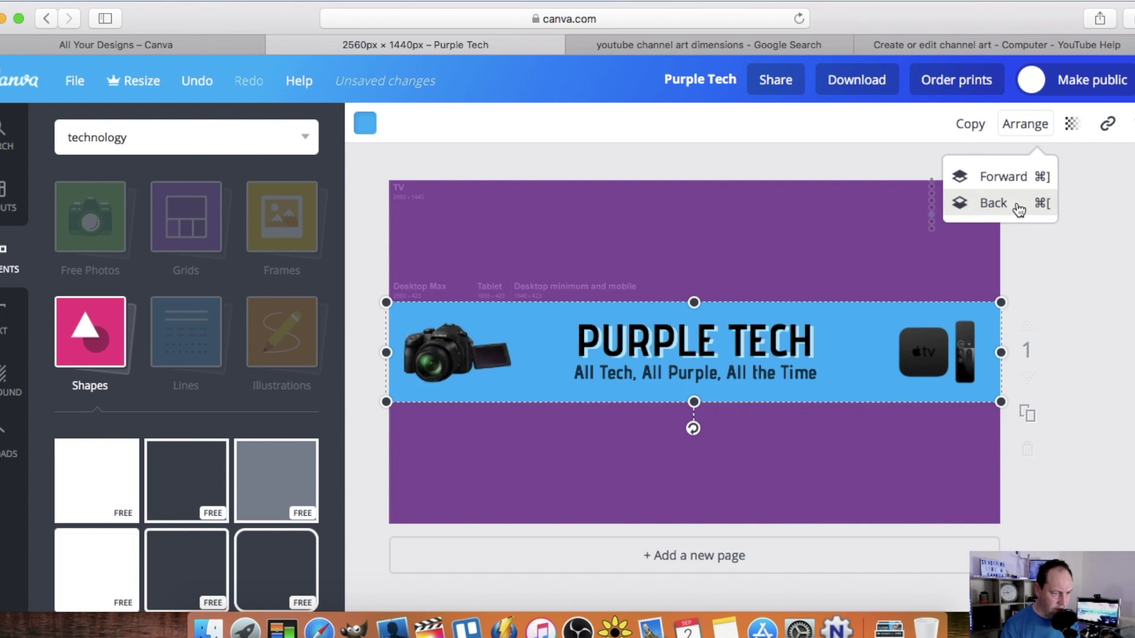
click(366, 131)
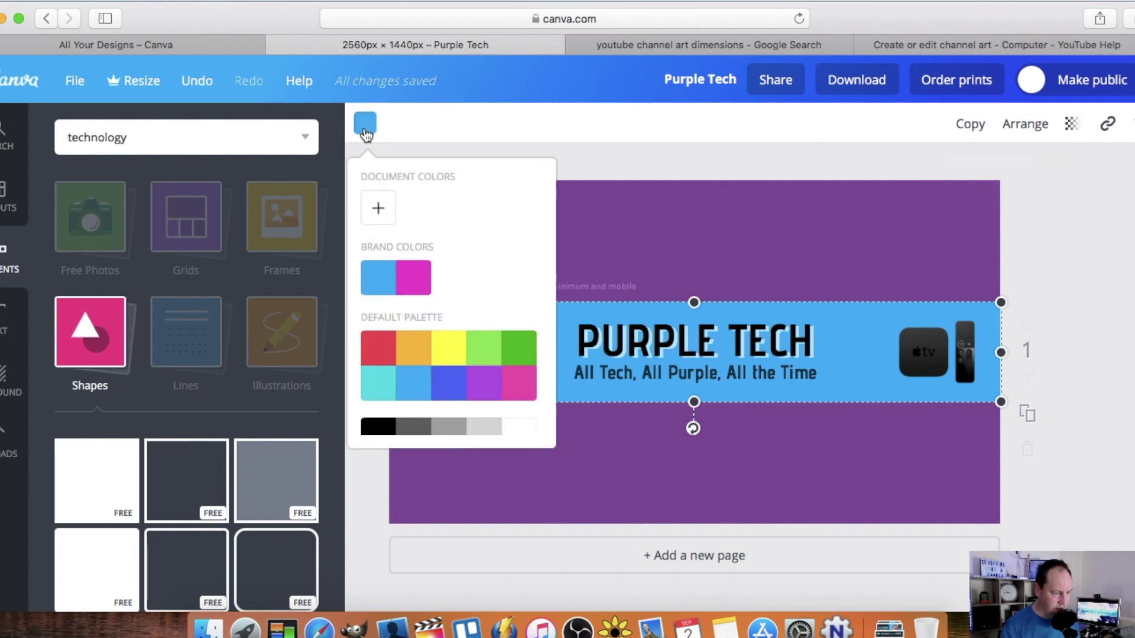
click(484, 383)
click(365, 126)
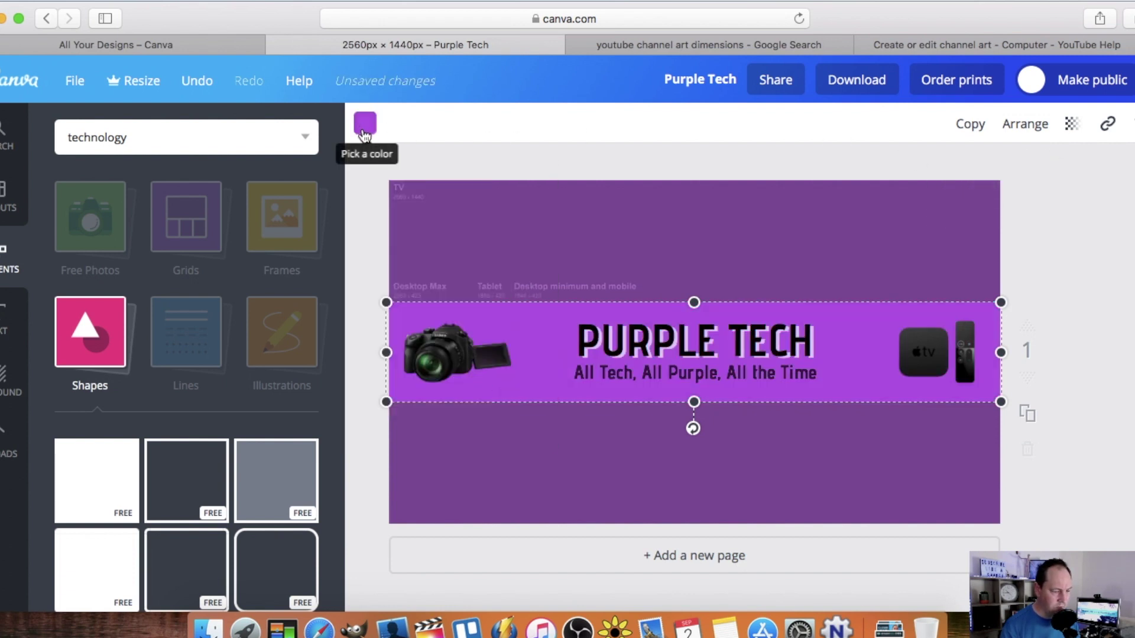
Send the full-canvas purple layer further back behind the photo.
click(694, 236)
click(1025, 124)
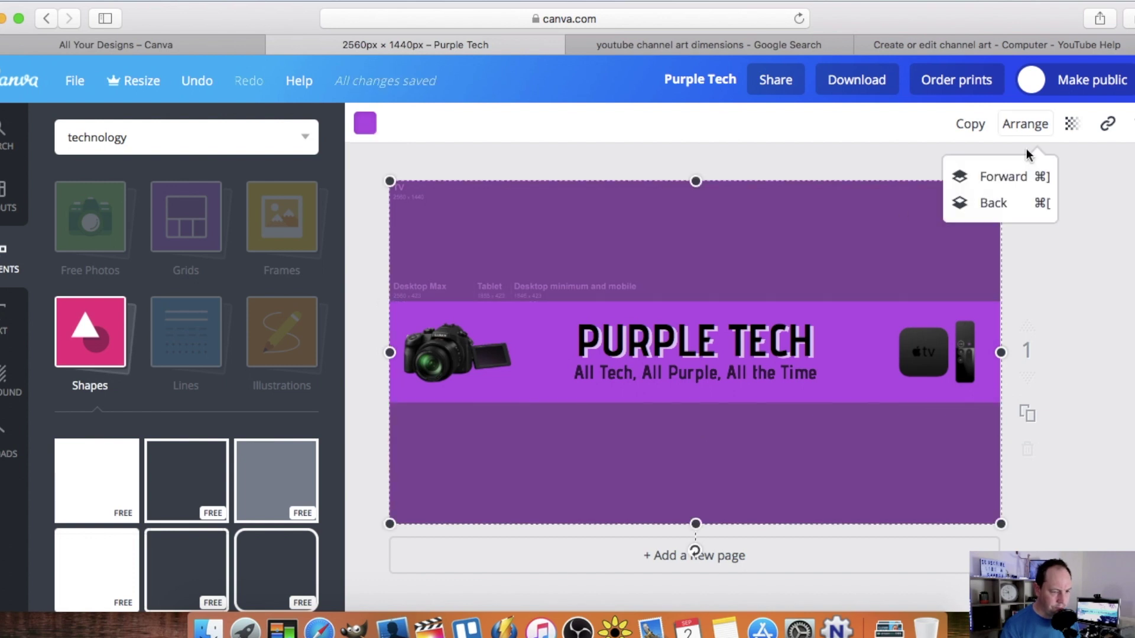
click(987, 201)
click(758, 231)
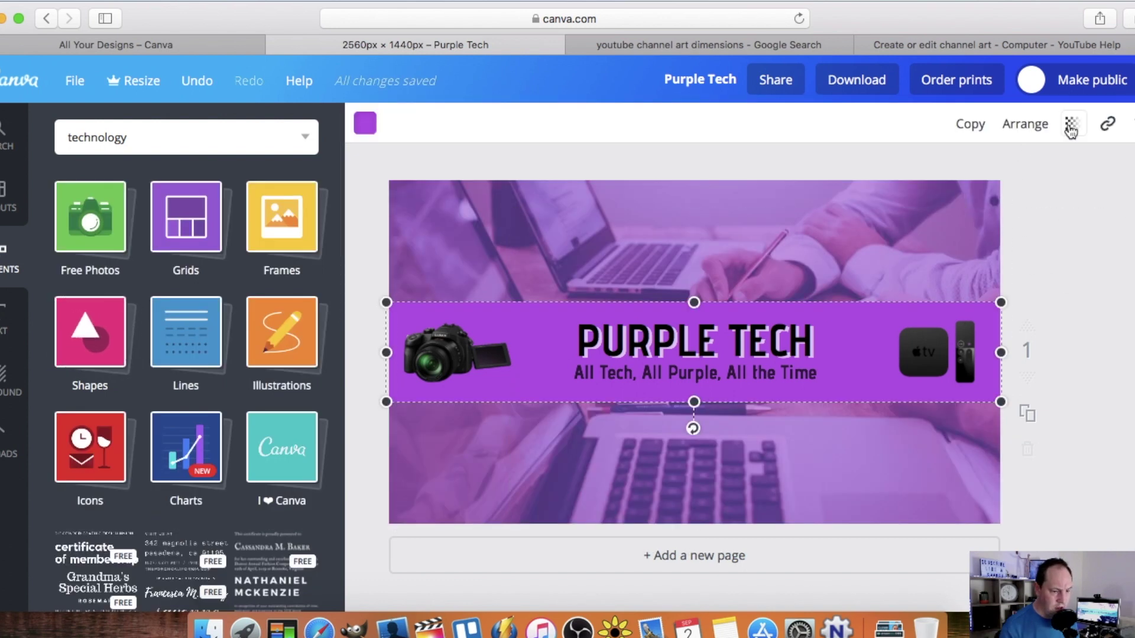
Set the purple strip's transparency to about 49 so the laptop photo shows through.
click(1071, 123)
drag(1038, 175, 977, 186)
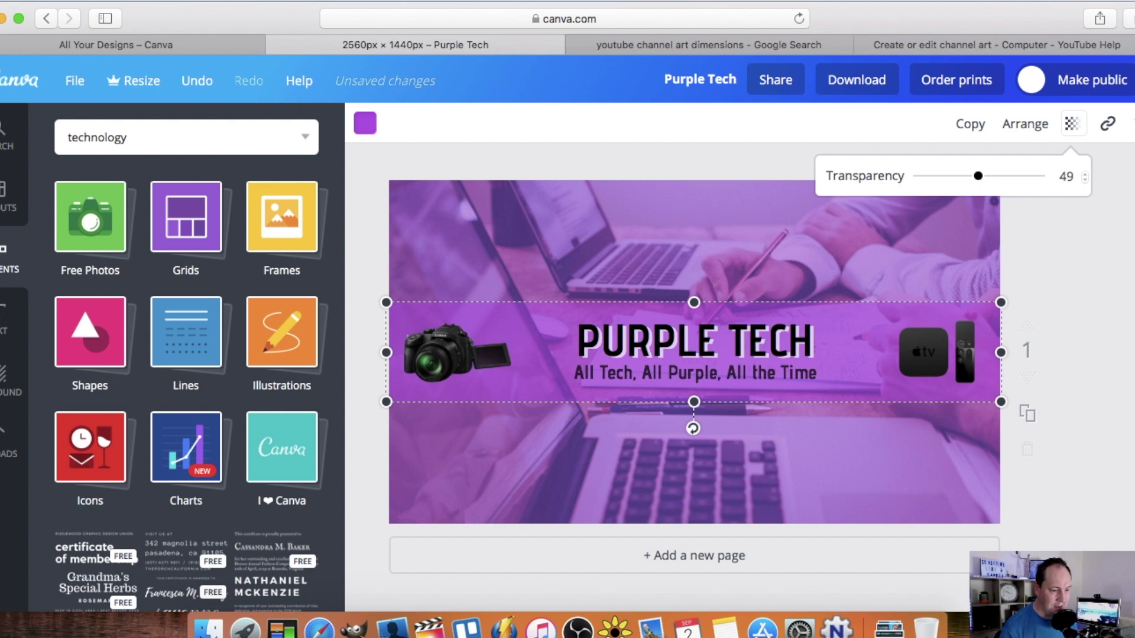
click(1102, 401)
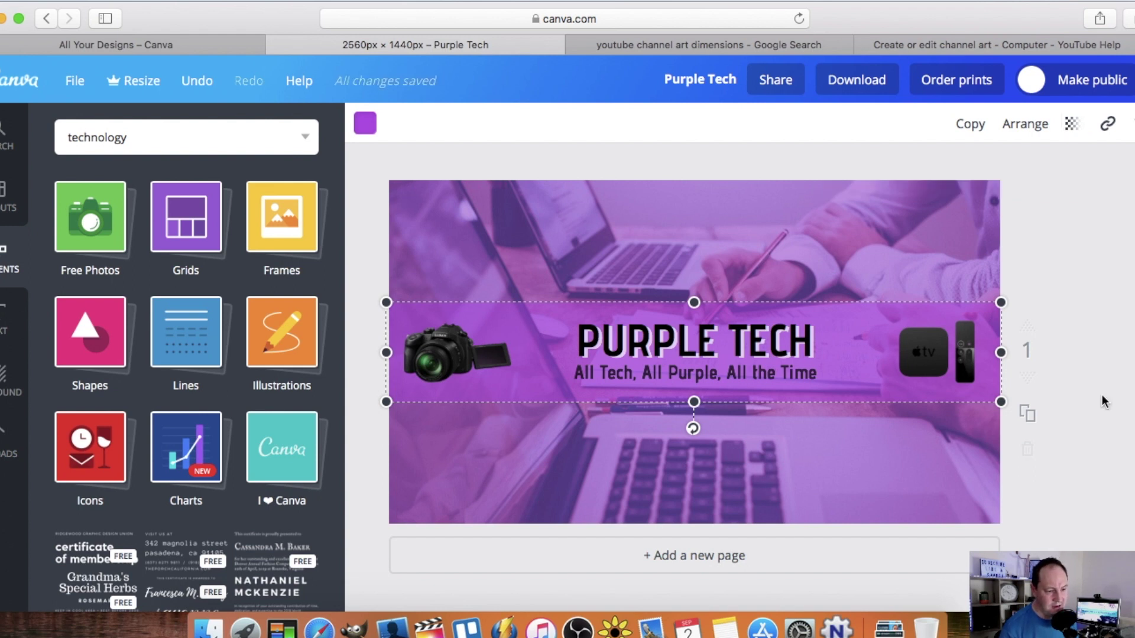
click(1119, 427)
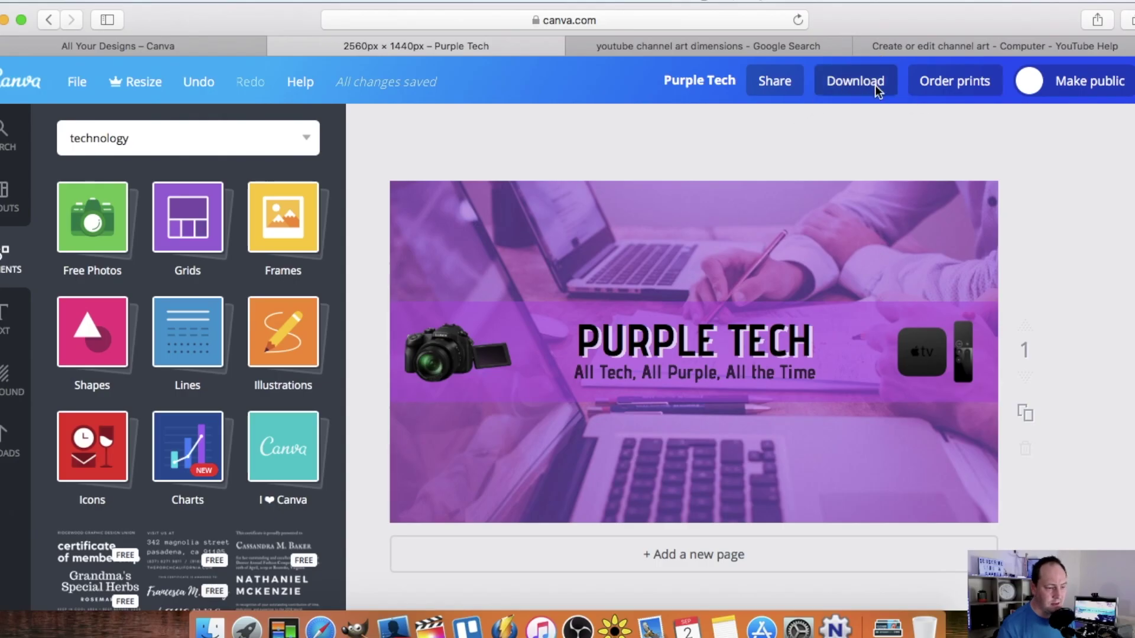
Download the banner as Purple Tech.png using the recommended PNG file type.
click(877, 86)
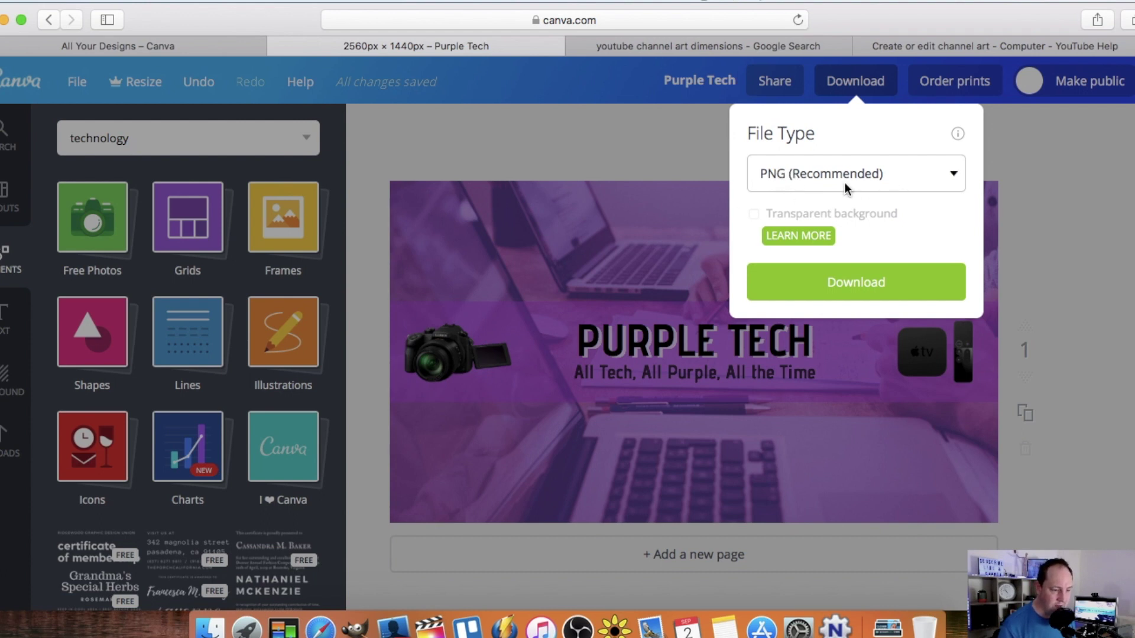
click(855, 288)
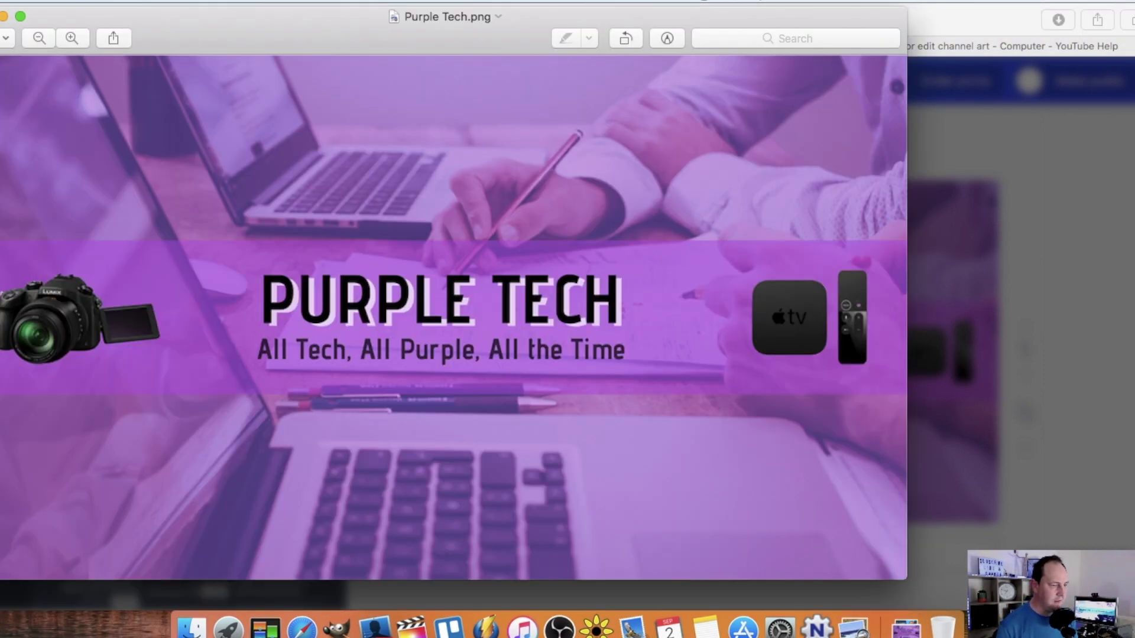
Move the Preview window of Purple Tech.png to the right to inspect the downloaded image.
drag(271, 33, 313, 62)
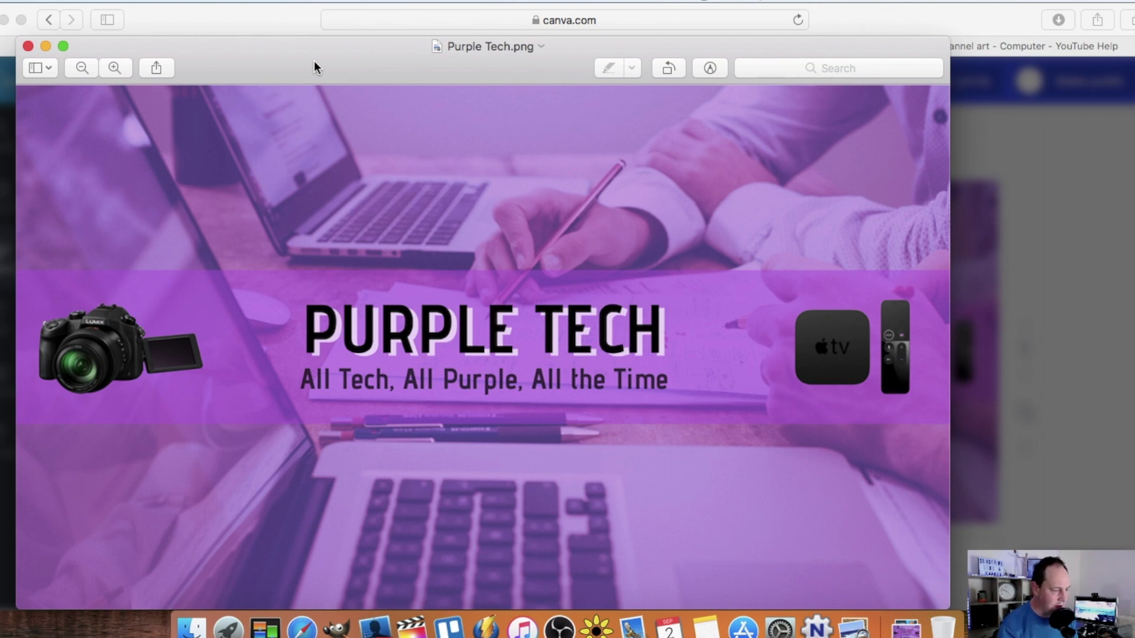
drag(314, 61, 392, 62)
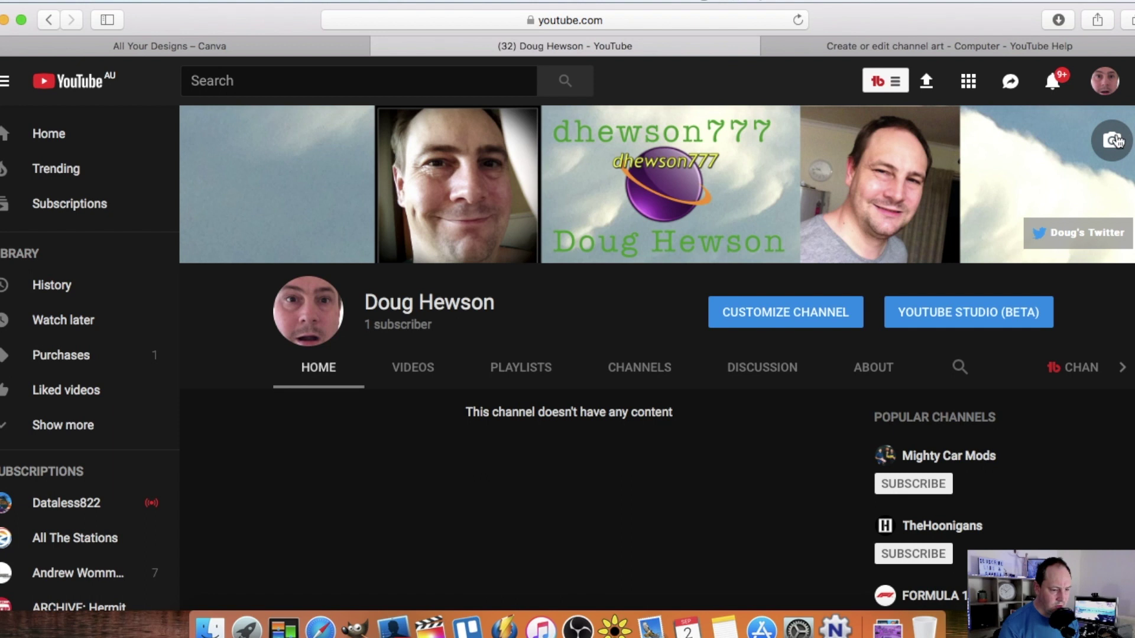
Upload Purple Tech.png from the Downloads folder as the new YouTube channel art.
click(1113, 141)
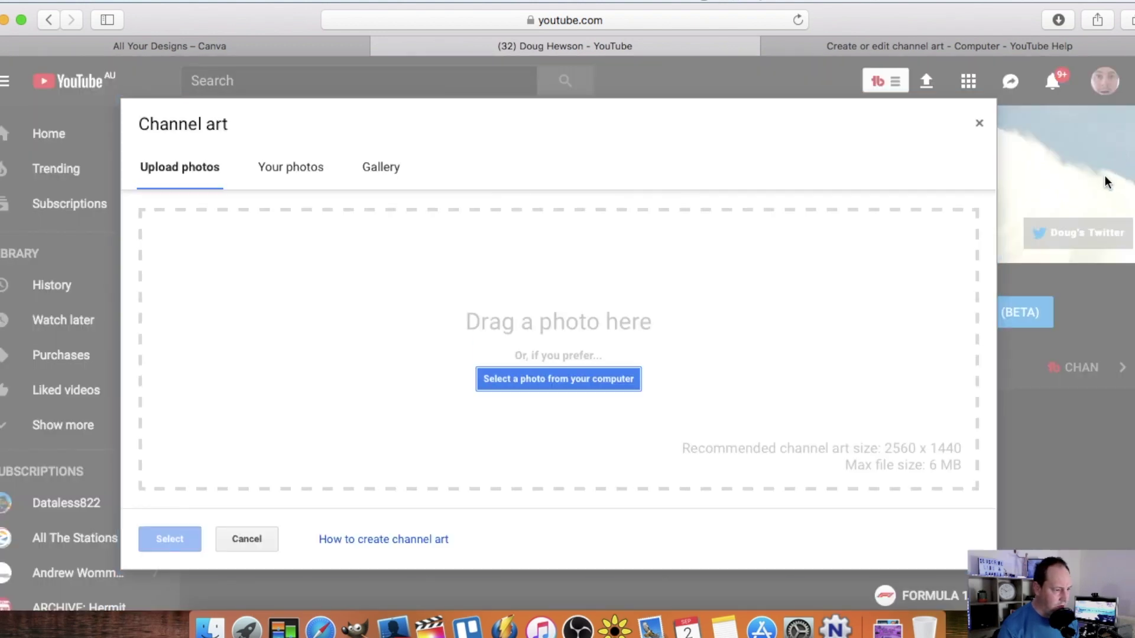
click(577, 379)
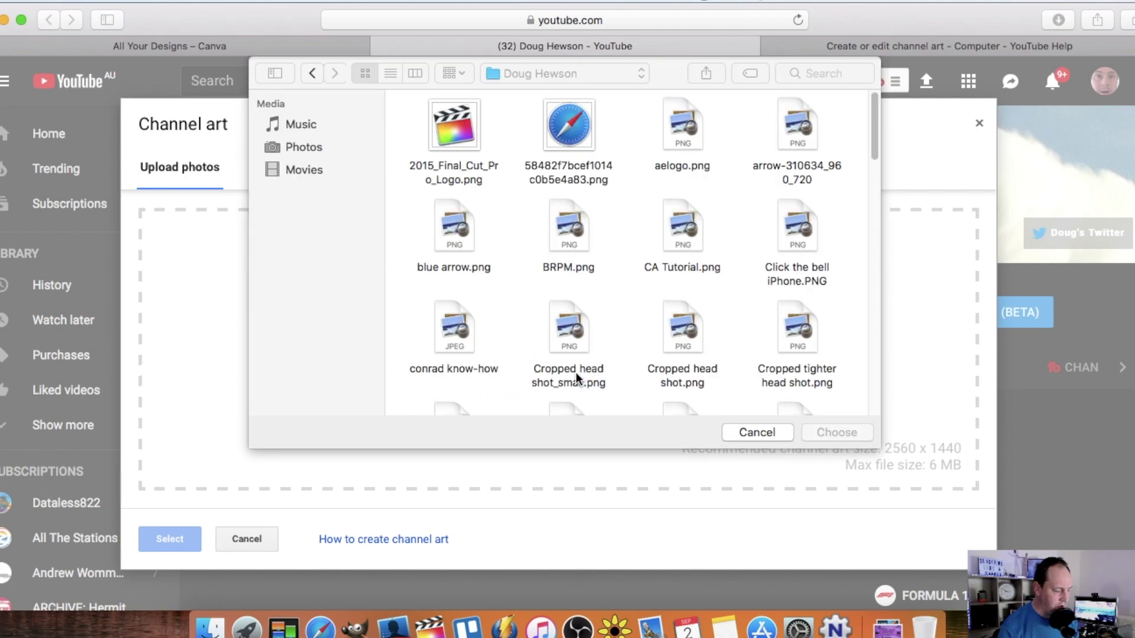
click(321, 219)
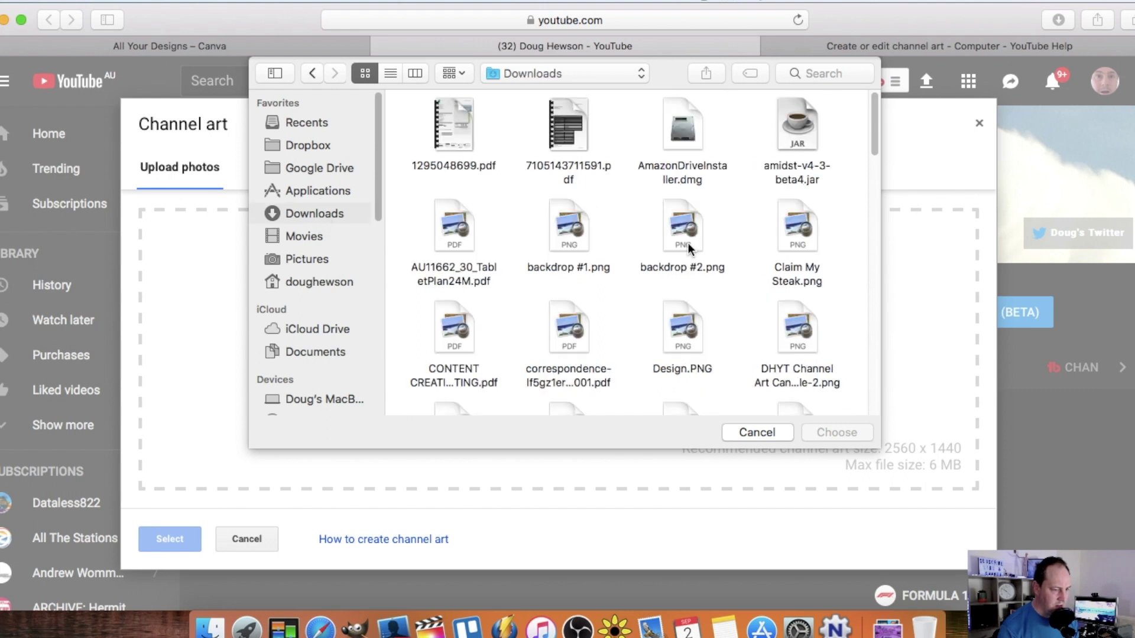
scroll(688, 243, down, 10)
click(795, 254)
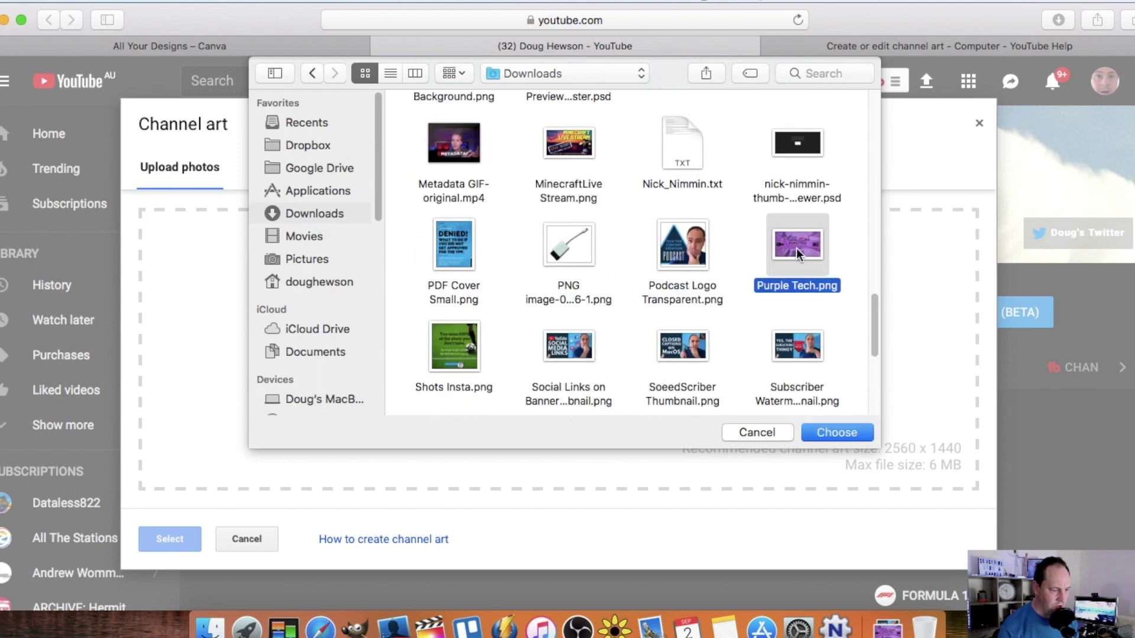
click(836, 434)
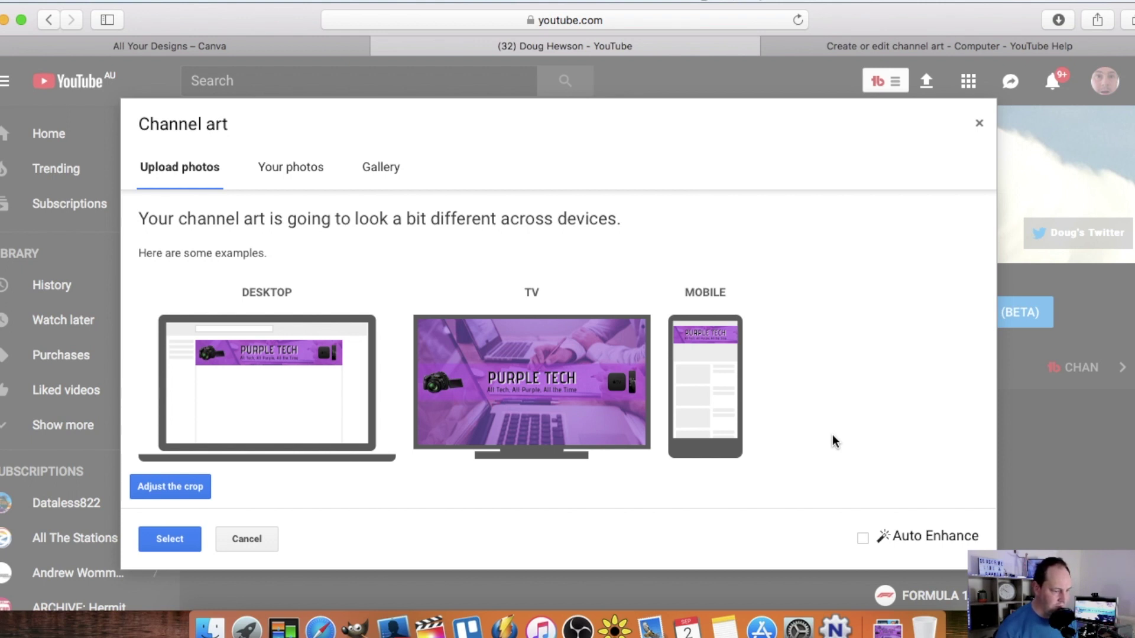
Confirm the uploaded Purple Tech image as the channel banner.
click(171, 539)
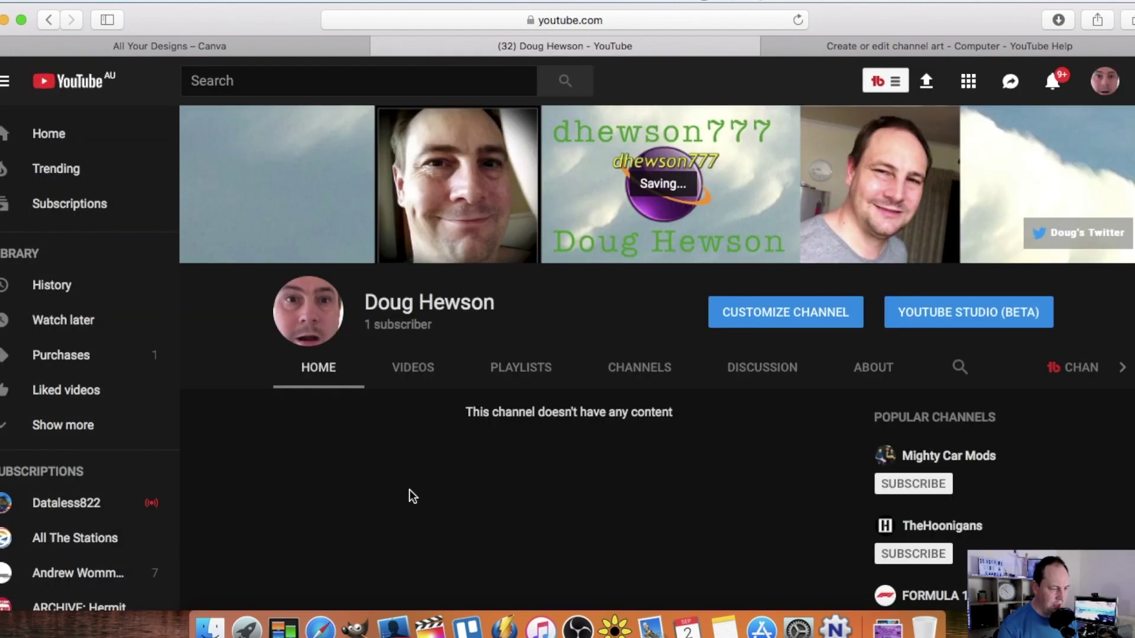